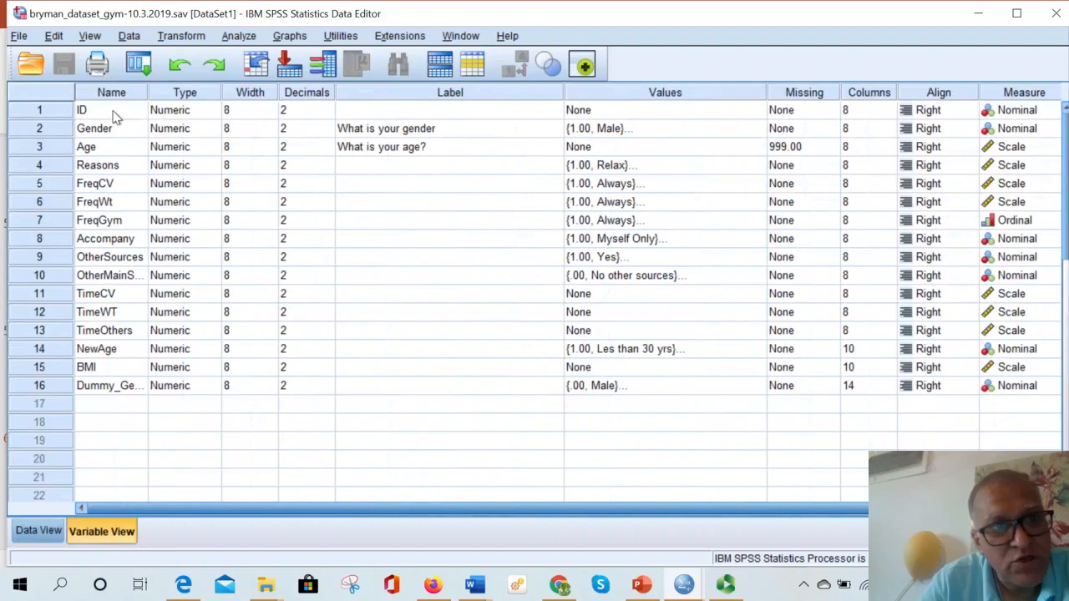
# - Examine the variable names in the dataset, from ID and Gender down to the one in row 10
pyautogui.click(96, 115)
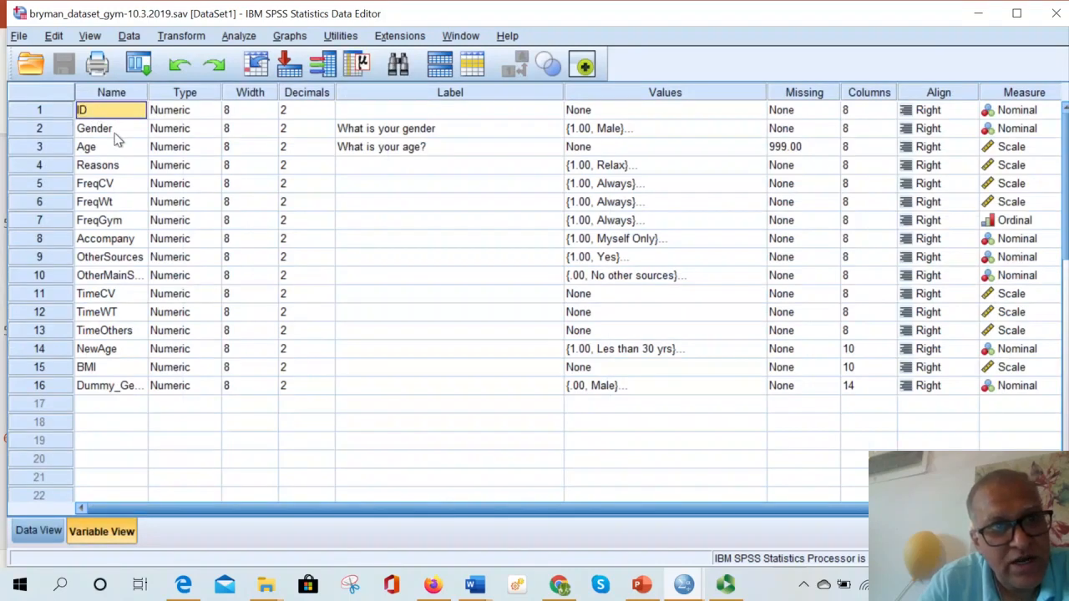
pyautogui.click(119, 134)
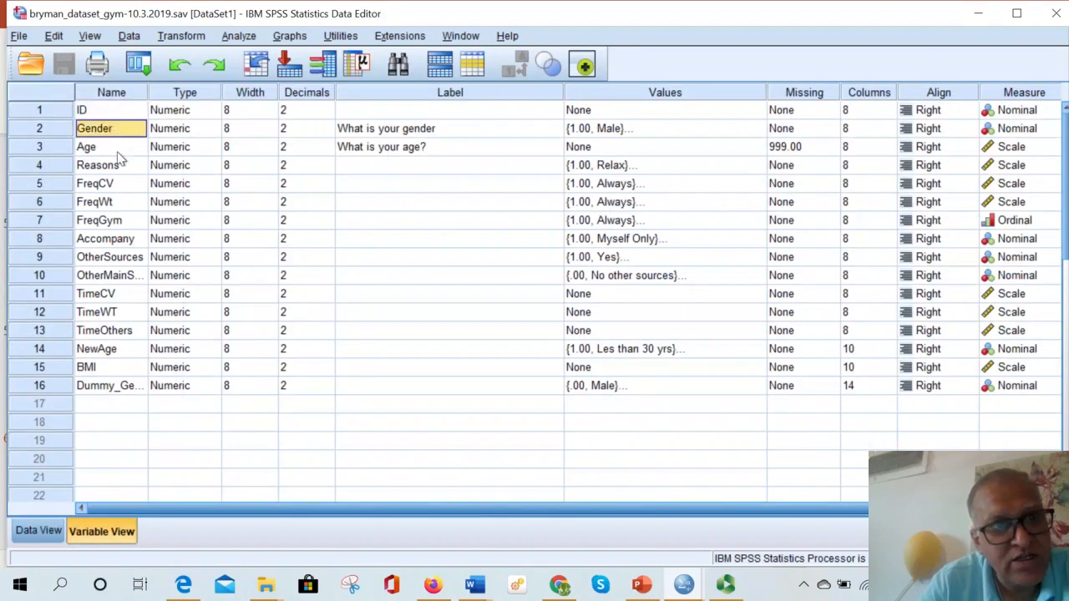
pyautogui.click(118, 152)
pyautogui.click(122, 171)
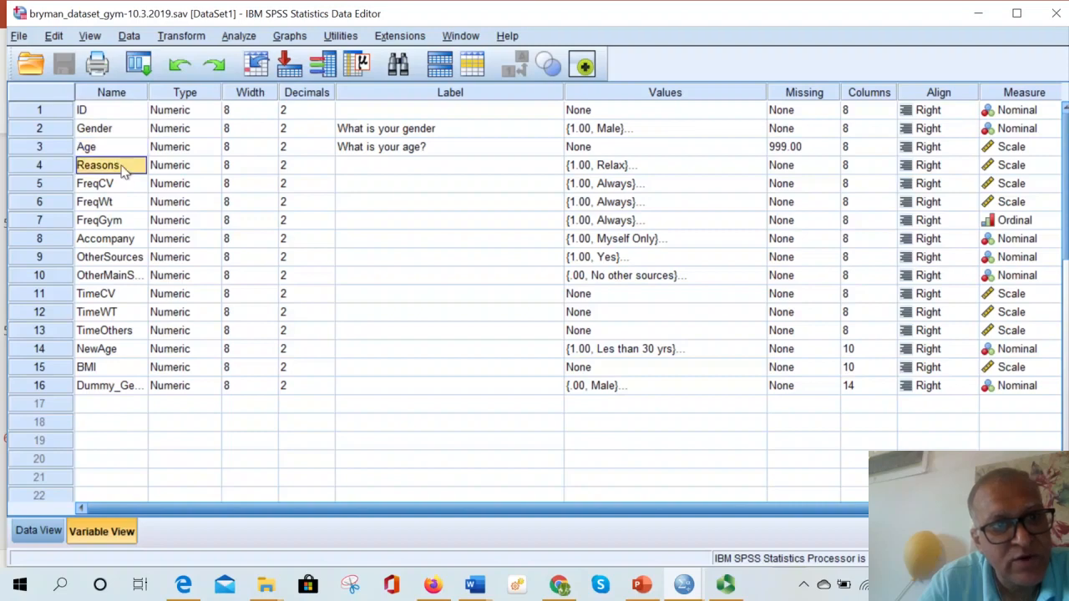
pyautogui.click(122, 187)
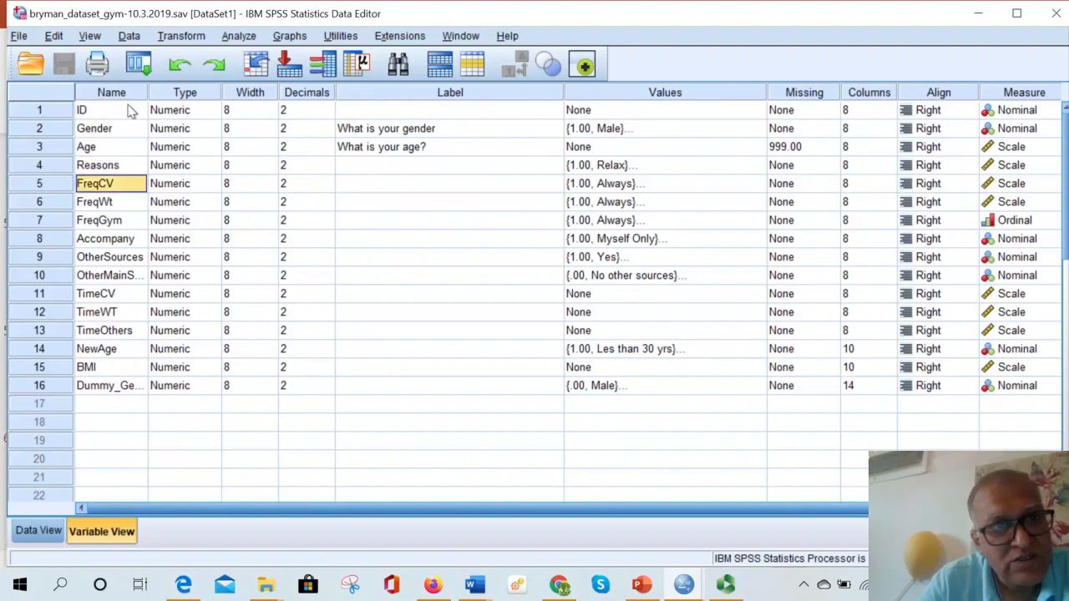
pyautogui.click(117, 279)
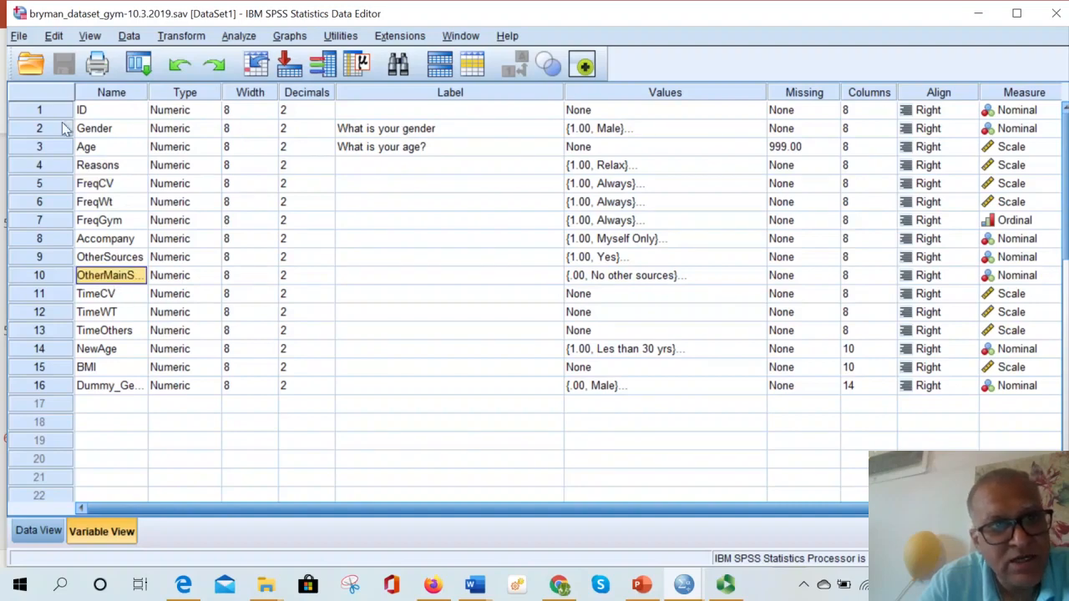
# - Compare the Label entries with the variable names, examining Gender, Age and the rows from Reasons to OtherSources
pyautogui.click(411, 90)
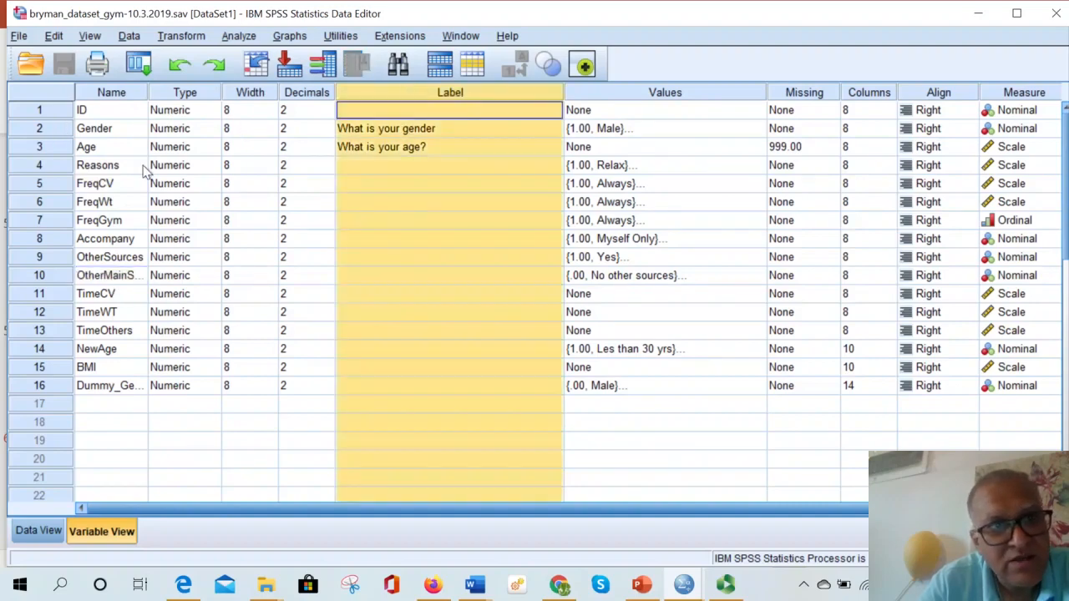
pyautogui.click(93, 130)
pyautogui.click(424, 132)
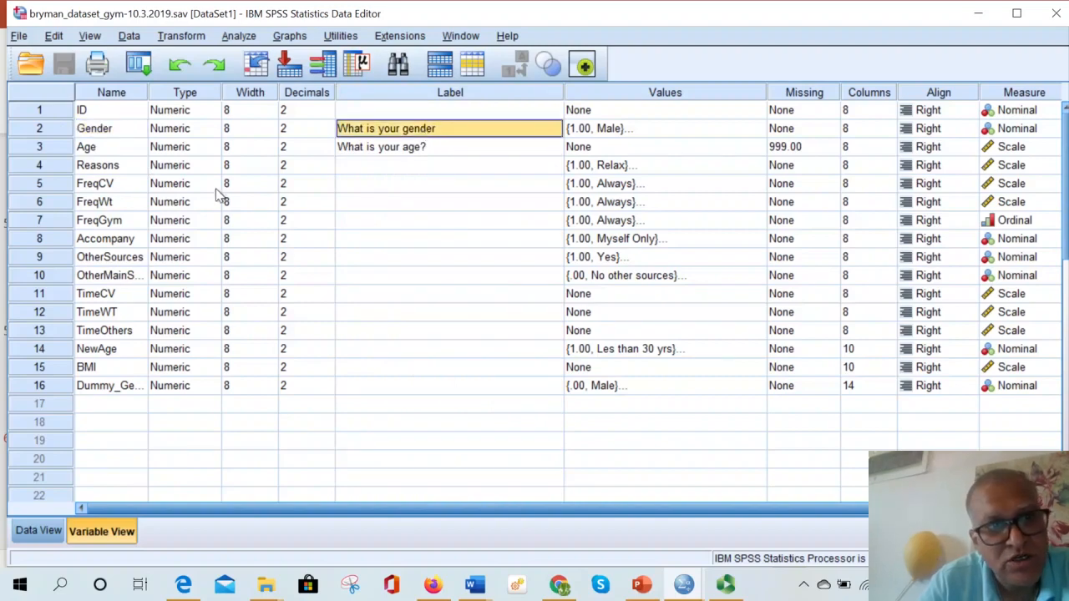
pyautogui.click(22, 150)
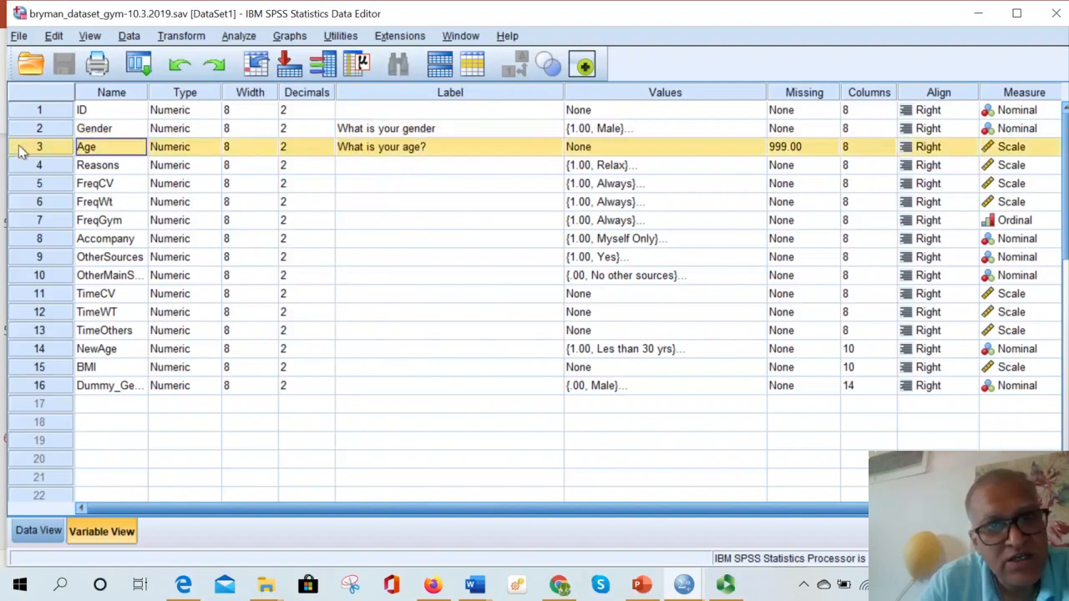
pyautogui.click(424, 148)
pyautogui.moveTo(432, 175); pyautogui.dragTo(432, 259)
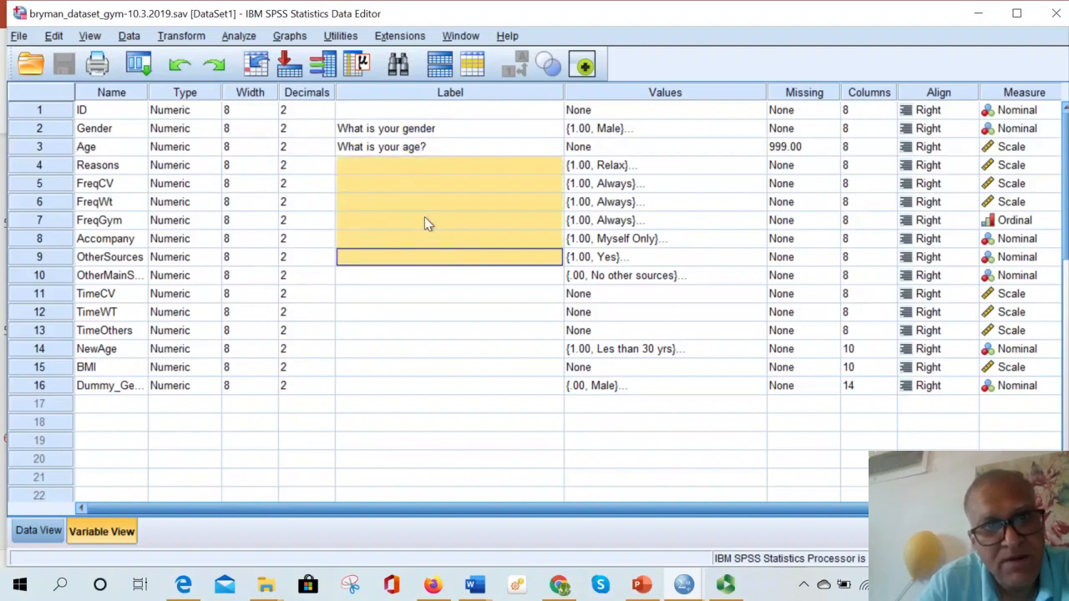
pyautogui.click(121, 97)
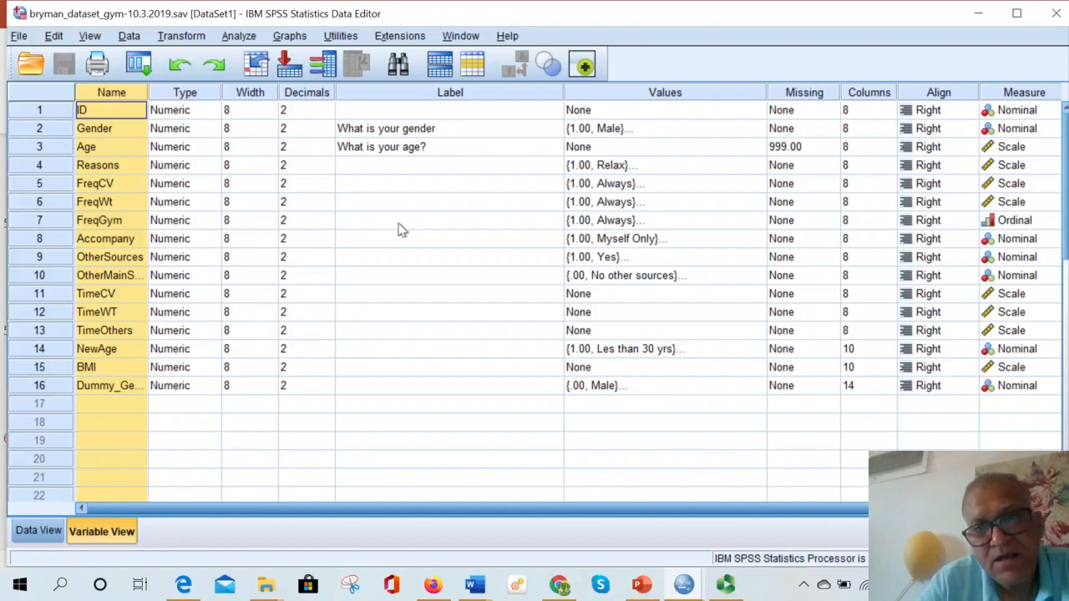
pyautogui.click(442, 227)
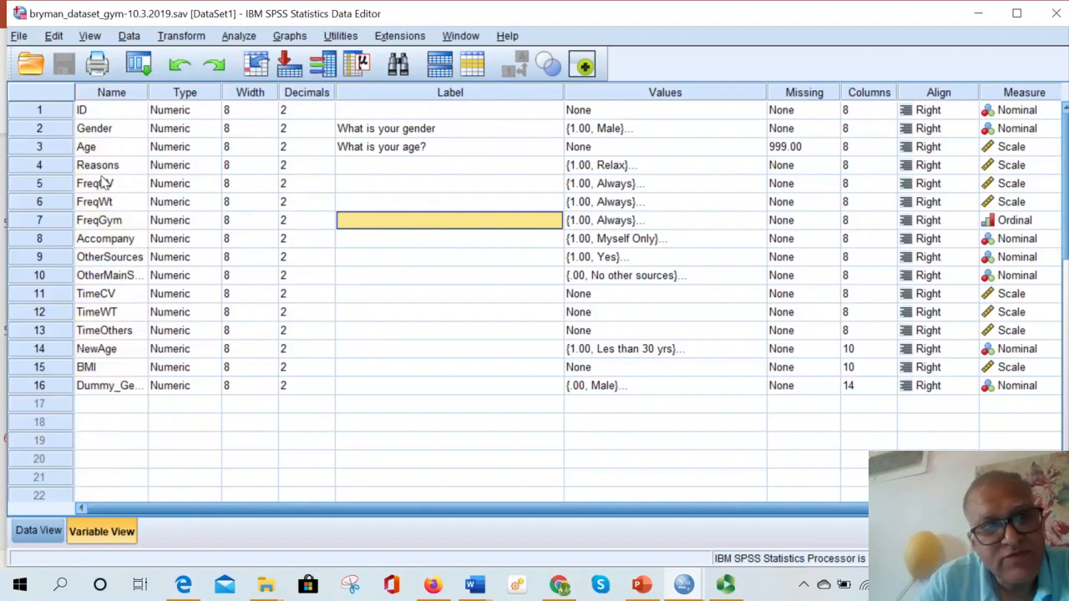
pyautogui.click(51, 128)
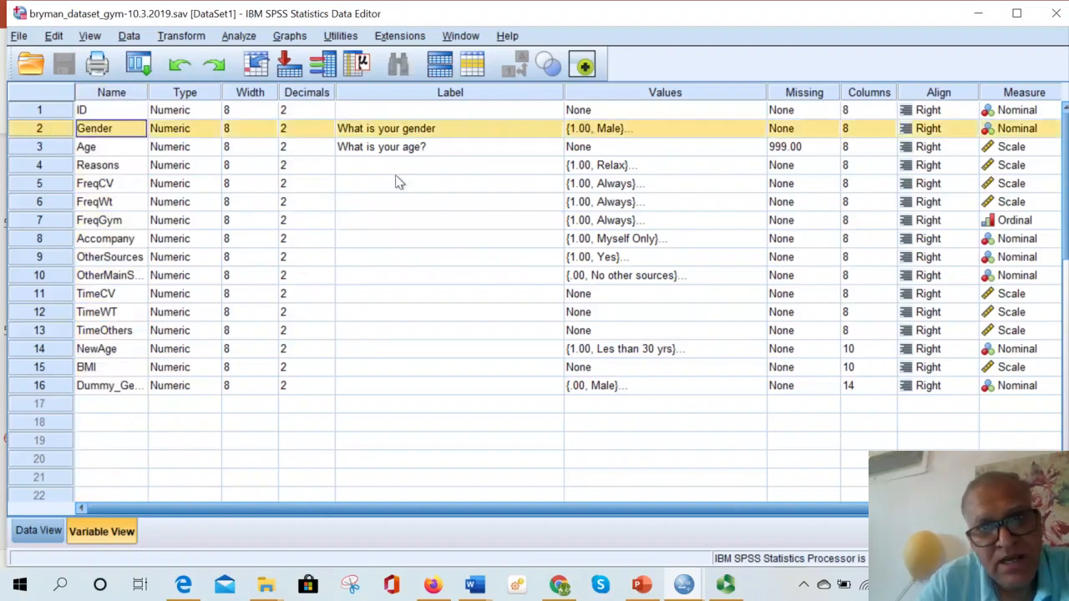
# - Remove all the existing value labels of the Gender variable: Male, Female and dont want to say
pyautogui.click(688, 99)
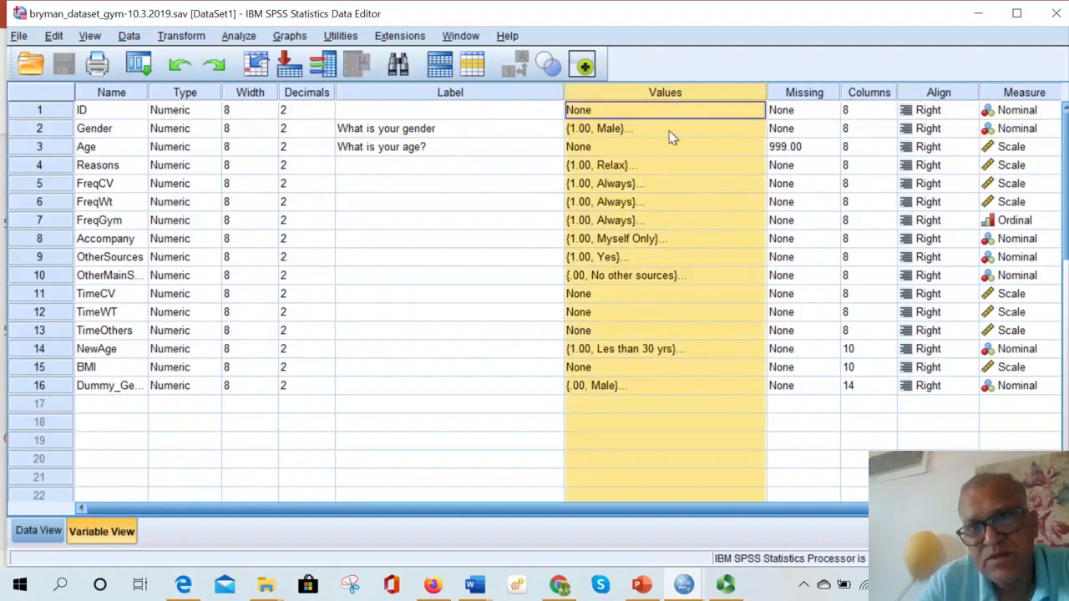
pyautogui.click(672, 130)
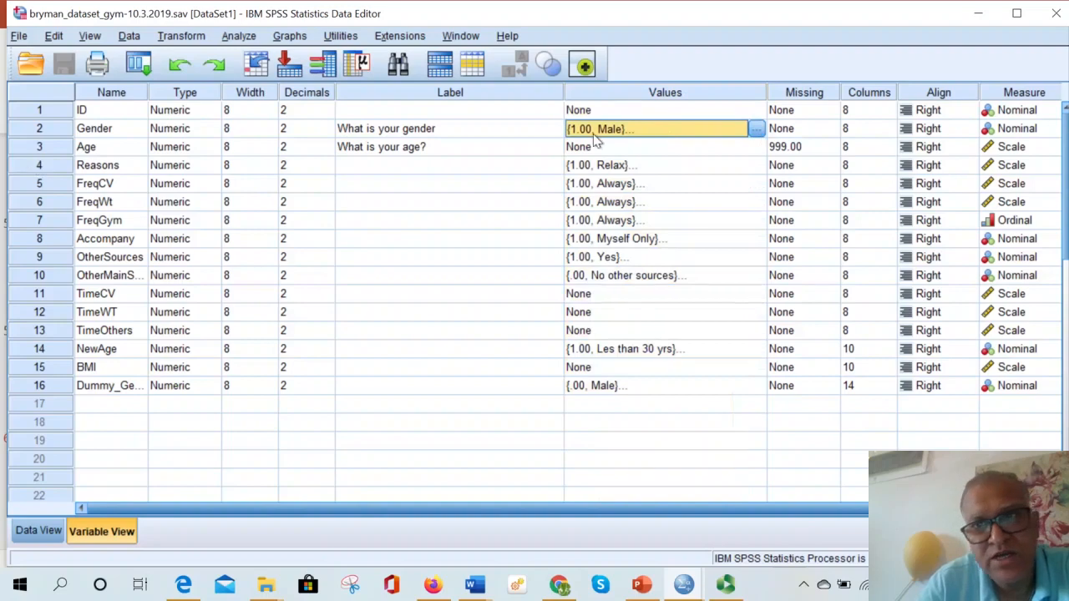
pyautogui.click(756, 129)
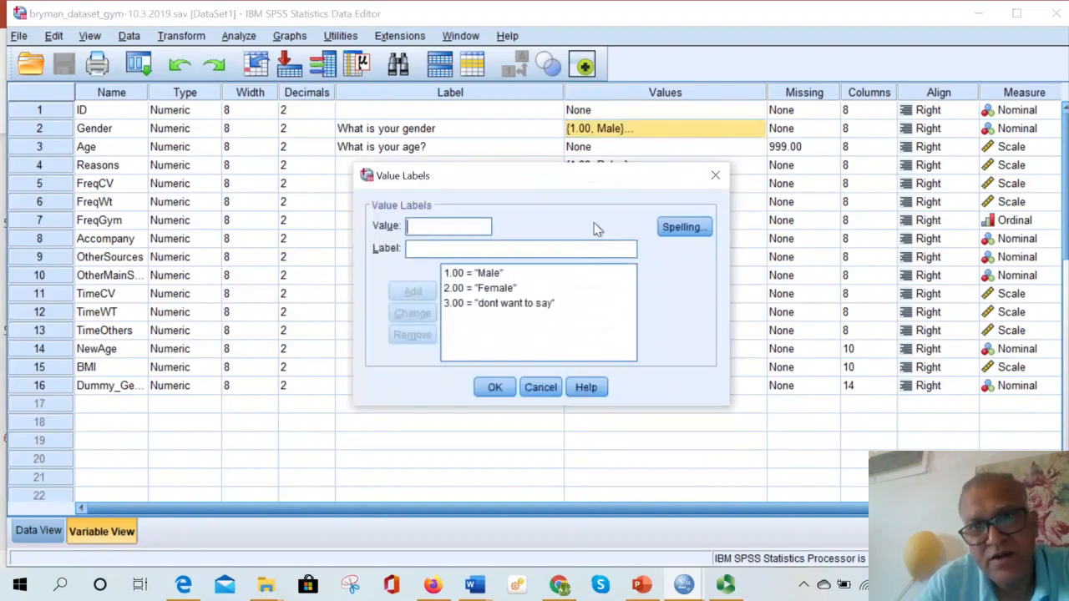
pyautogui.click(466, 305)
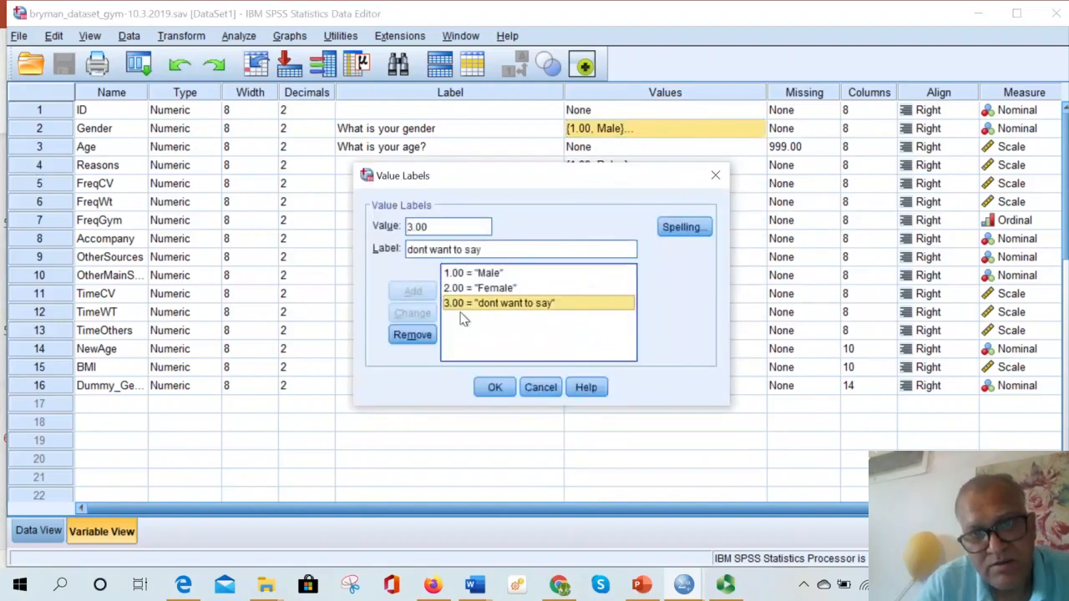
pyautogui.click(413, 334)
pyautogui.click(473, 273)
pyautogui.click(413, 335)
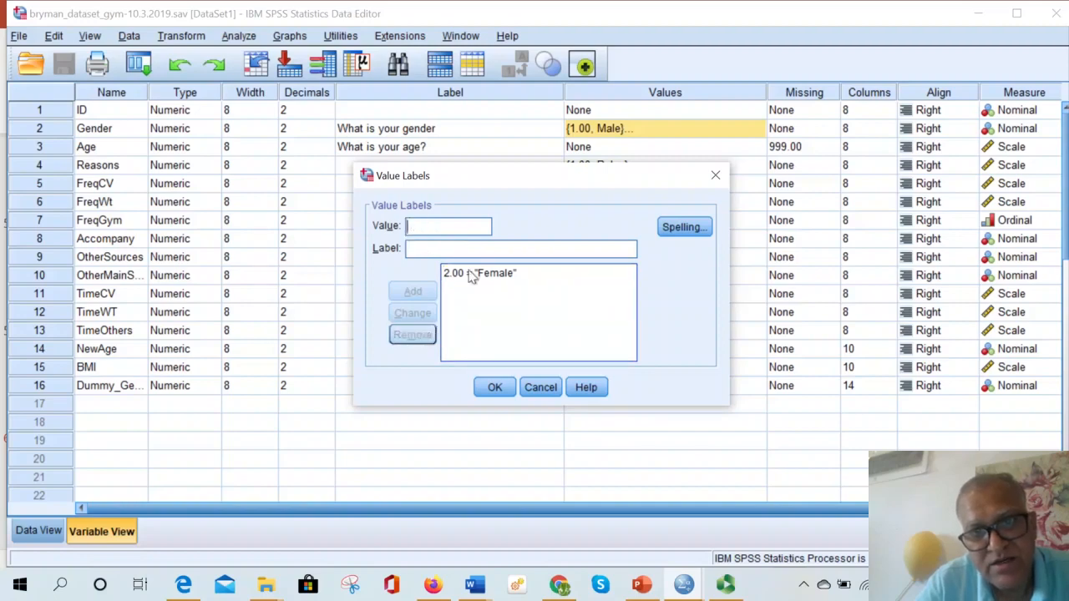
pyautogui.click(413, 335)
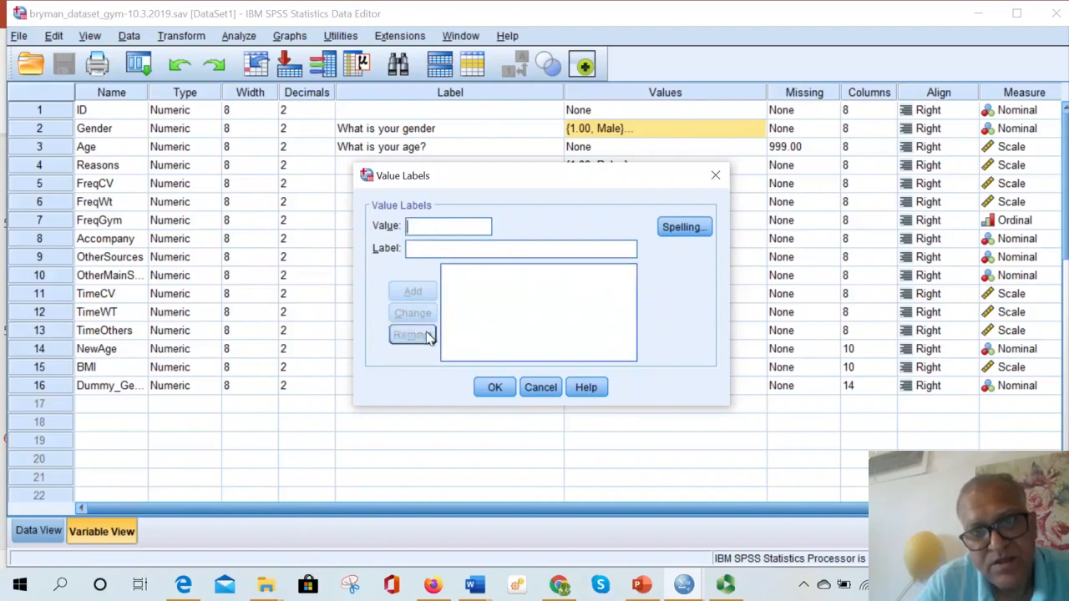
# - Add the value label MALE for value 1 of the Gender variable
pyautogui.click(446, 232)
pyautogui.write('1')
pyautogui.click(424, 252)
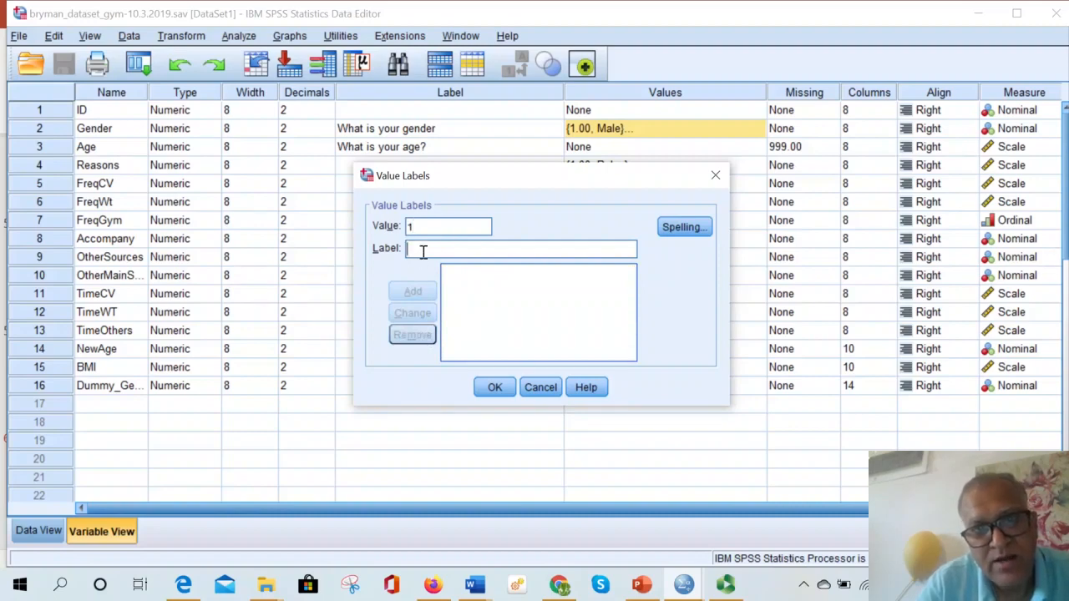
pyautogui.write('mALE')
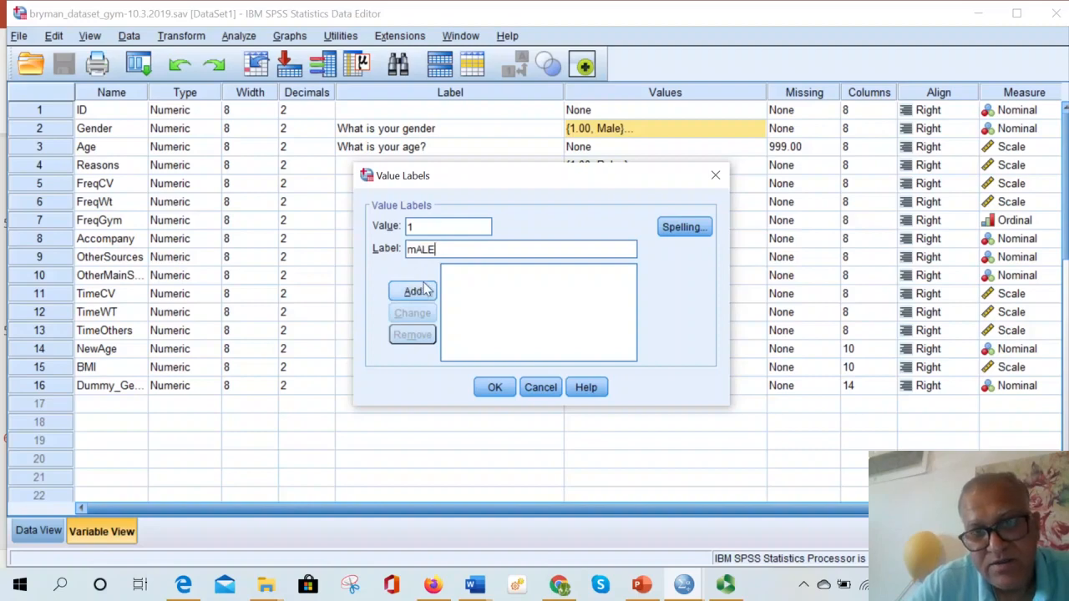
pyautogui.press('BackSpace')
pyautogui.write('M')
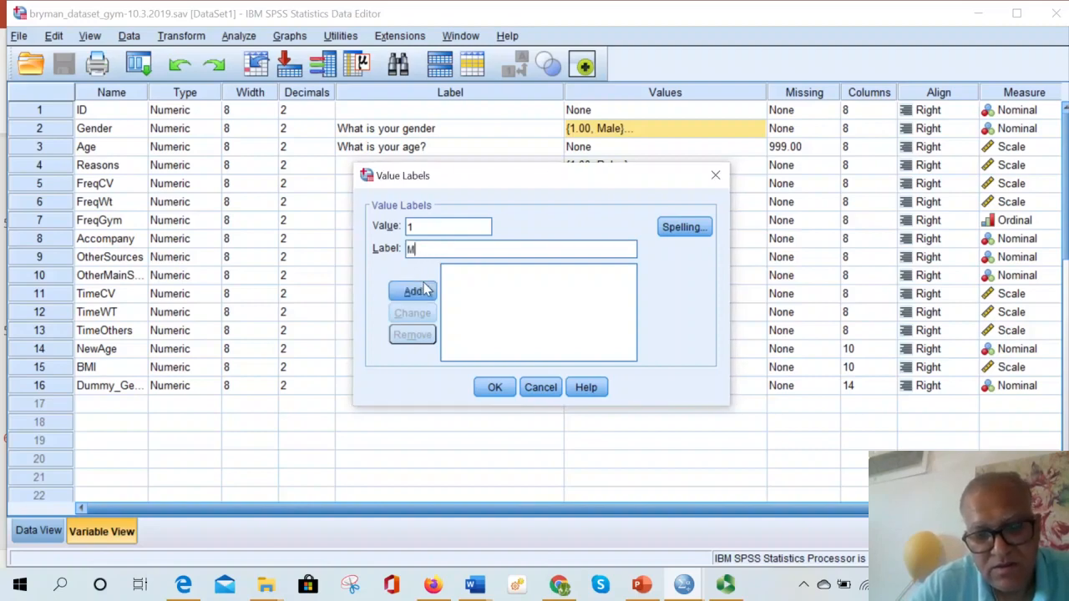
pyautogui.click(423, 290)
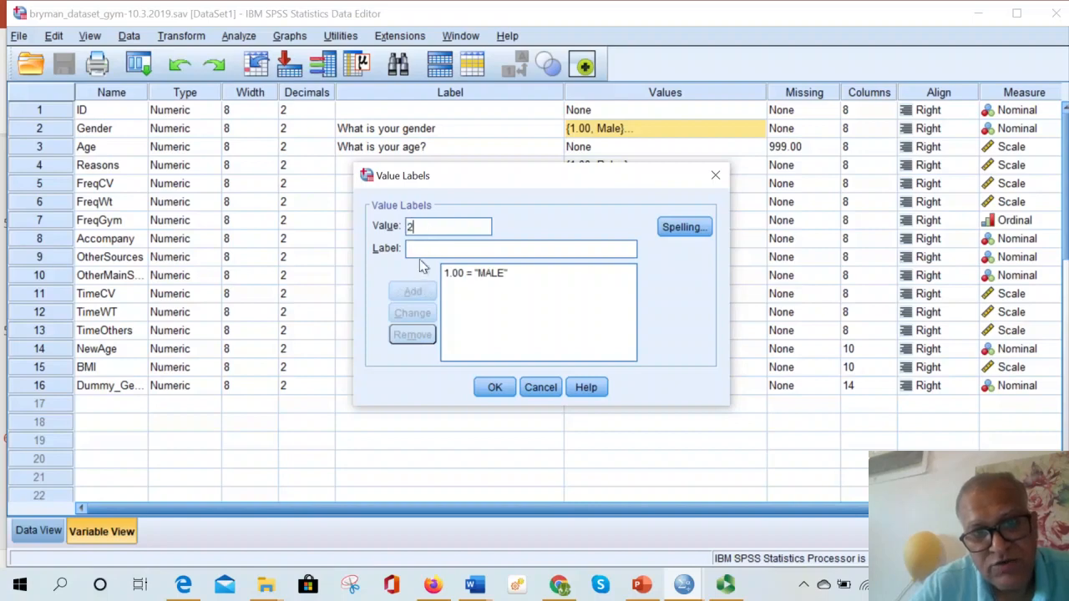
# - Add the value label FEMALE for value 2 and apply the Gender value labels
pyautogui.write('F')
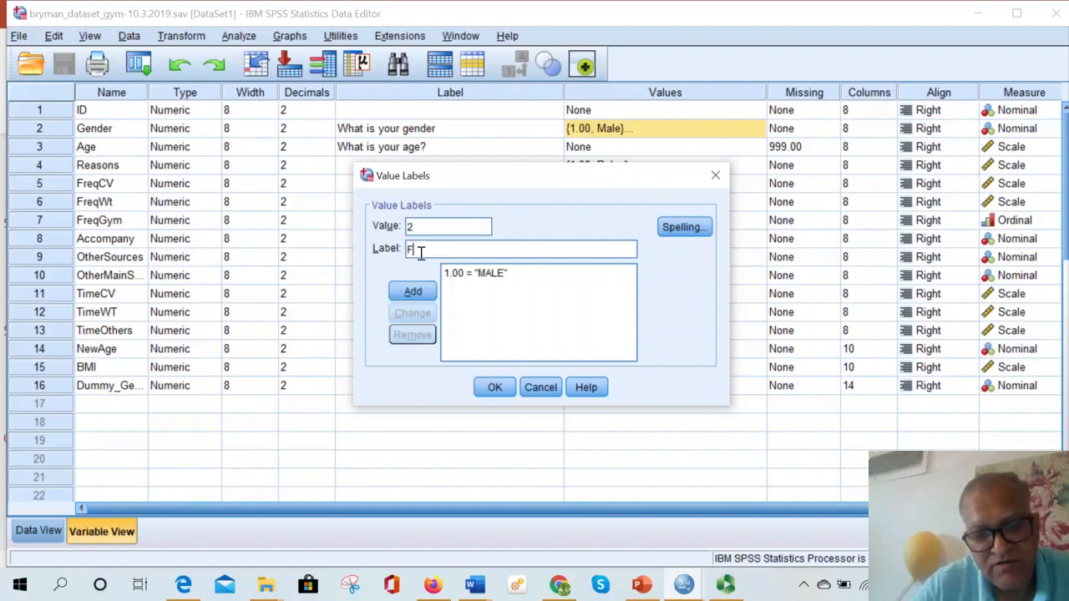
pyautogui.write('EMALE')
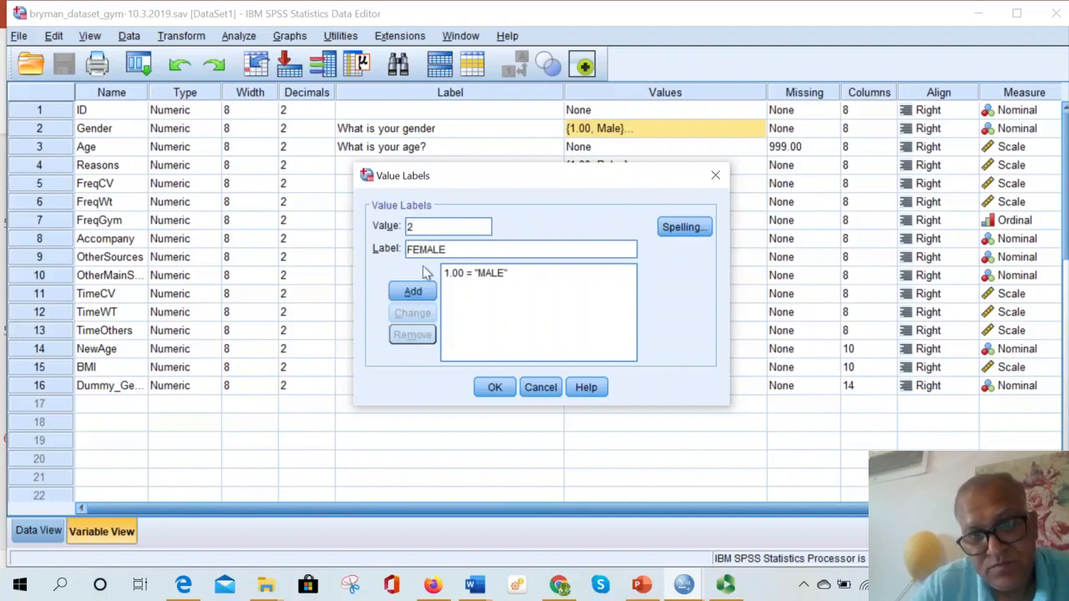
pyautogui.click(424, 292)
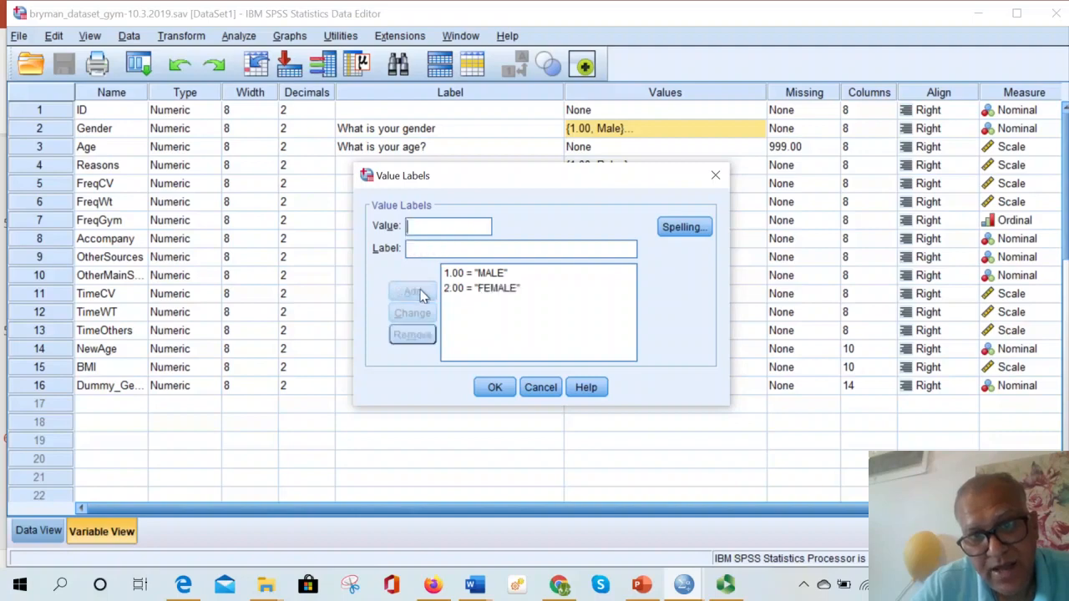
pyautogui.click(495, 388)
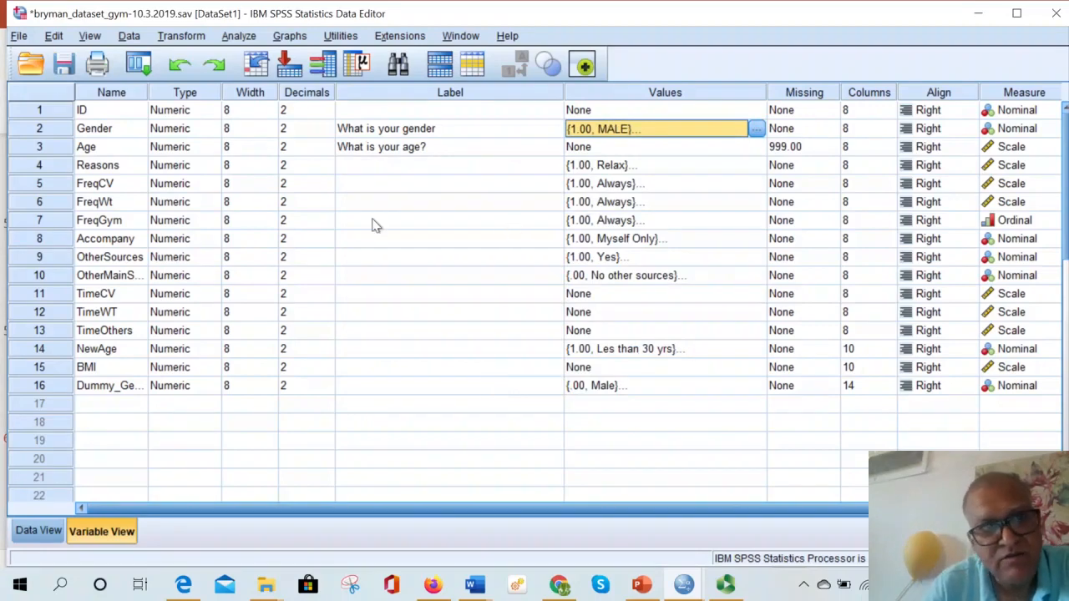
# - Examine the value labels defined for the Reasons variable, going through several of its entries without changing them
pyautogui.click(37, 166)
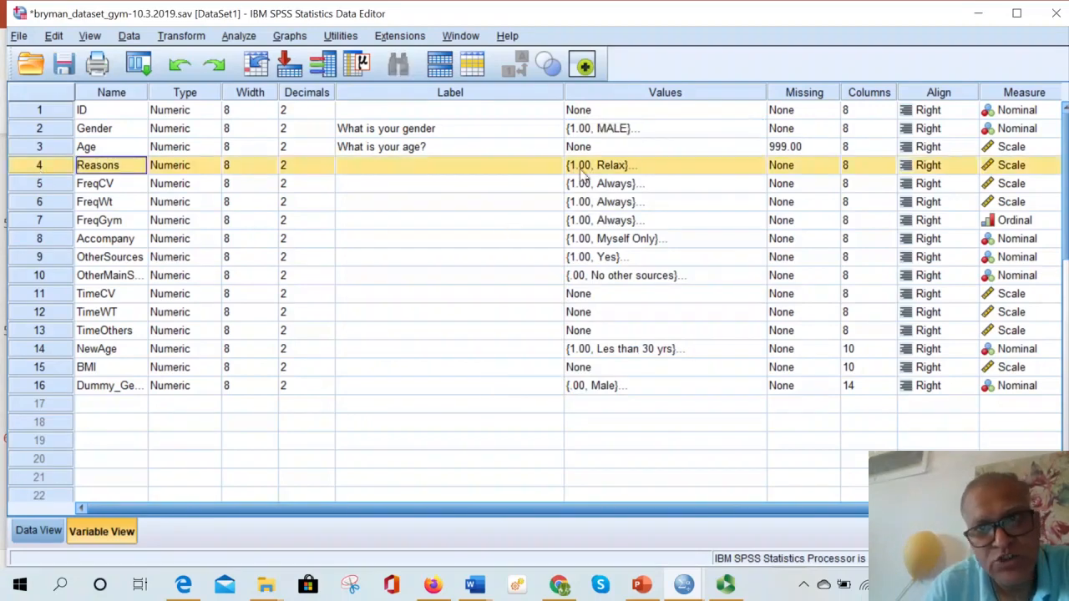
pyautogui.doubleClick(751, 172)
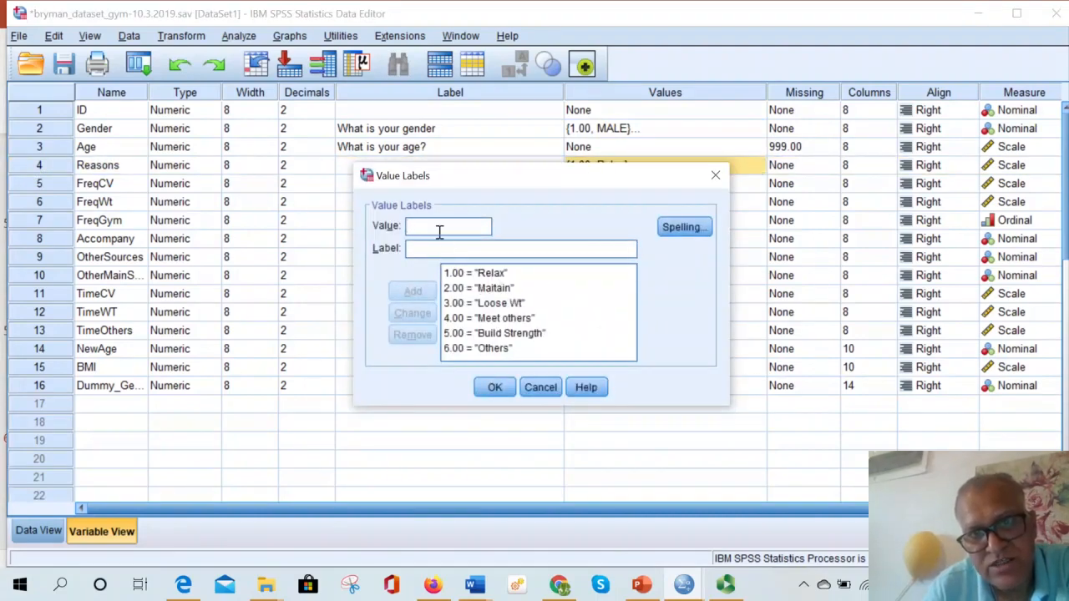
pyautogui.click(506, 291)
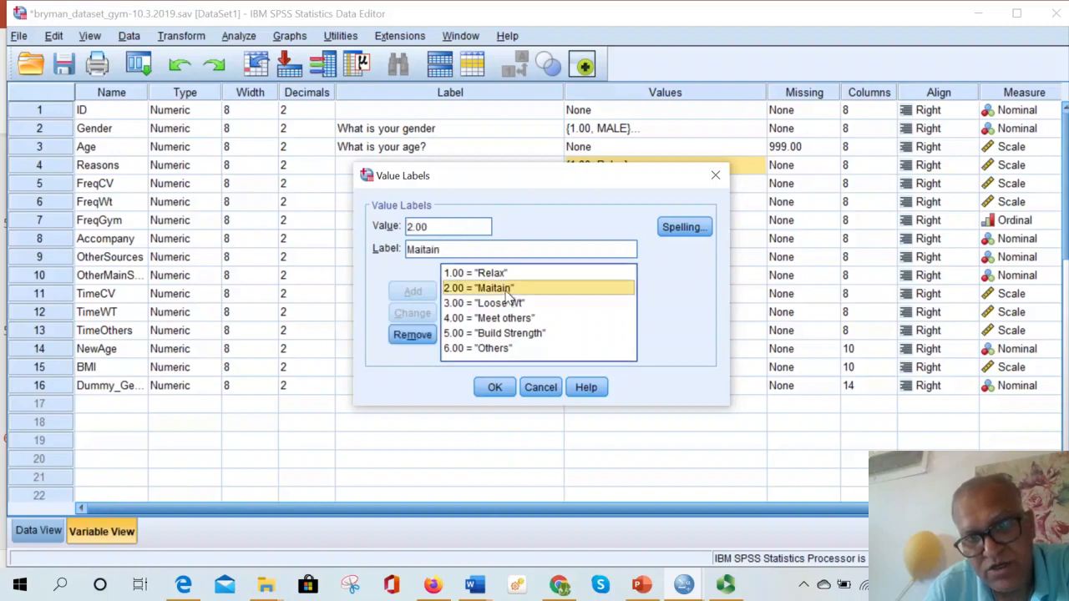
pyautogui.click(484, 274)
pyautogui.click(488, 303)
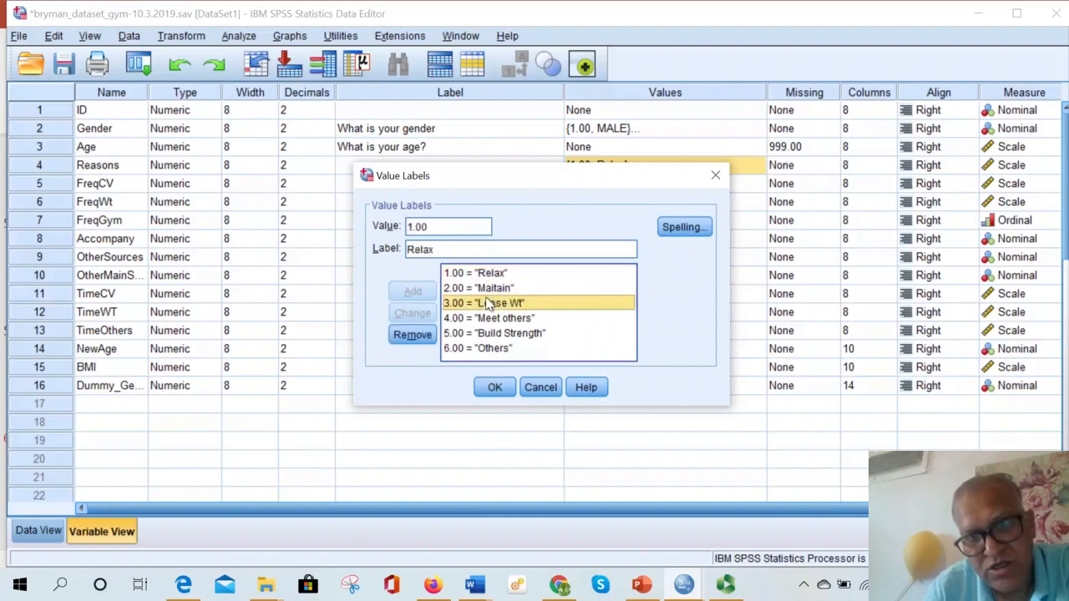
pyautogui.click(498, 349)
pyautogui.click(494, 387)
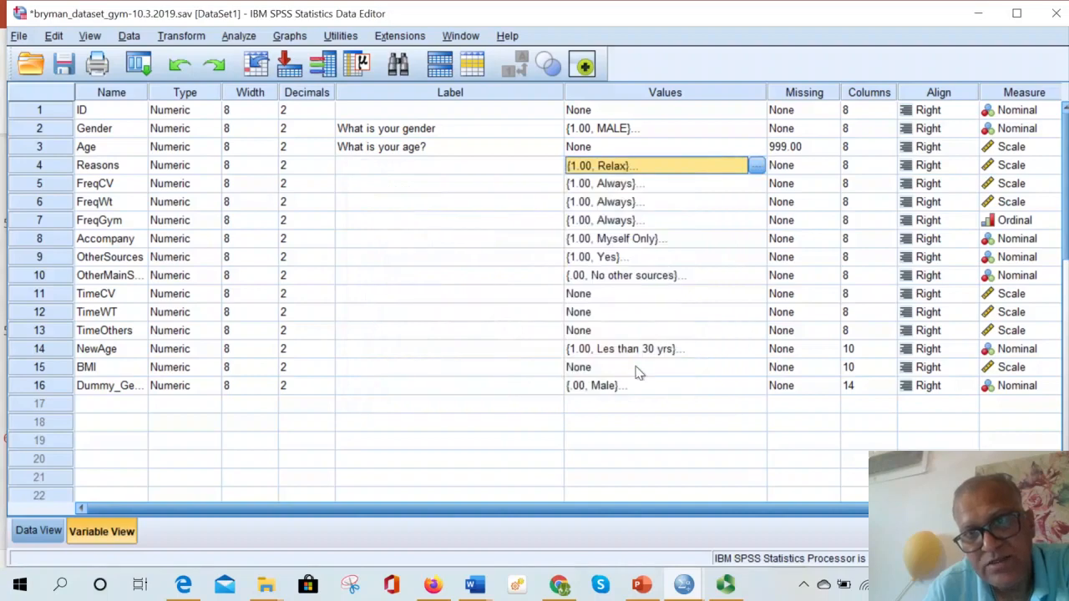
# - Review the Values column, checking the value labels of Reasons again and those of FreqCV
pyautogui.click(665, 92)
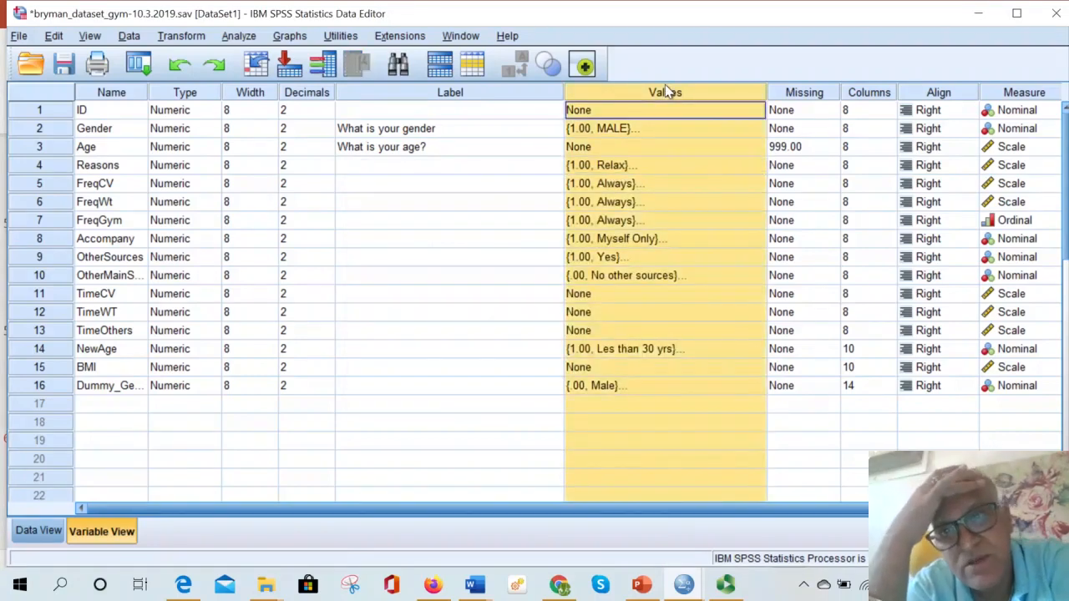
pyautogui.click(754, 164)
pyautogui.click(715, 176)
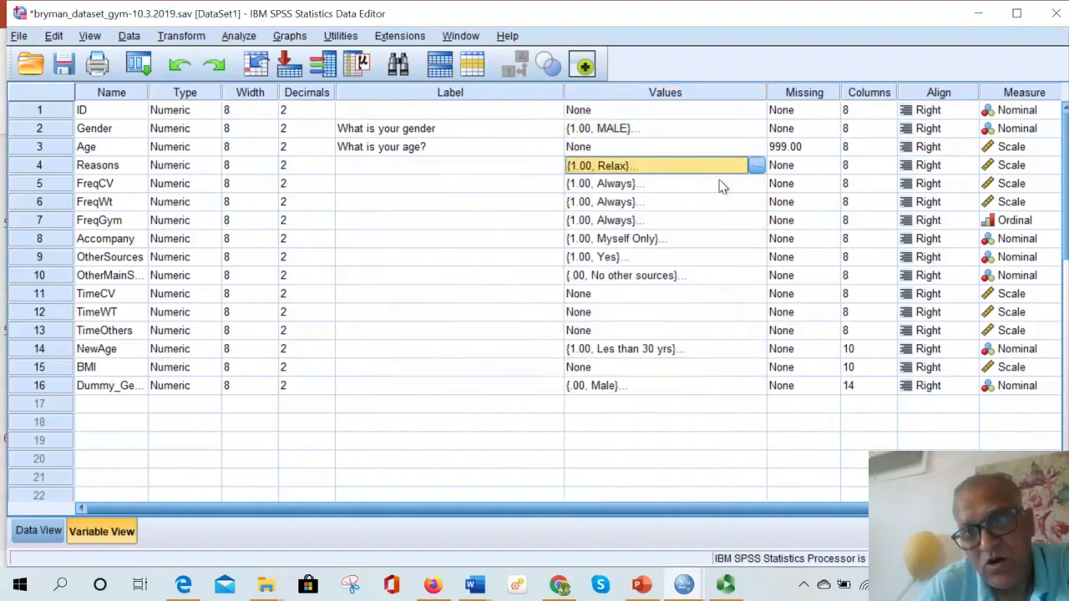
pyautogui.doubleClick(755, 183)
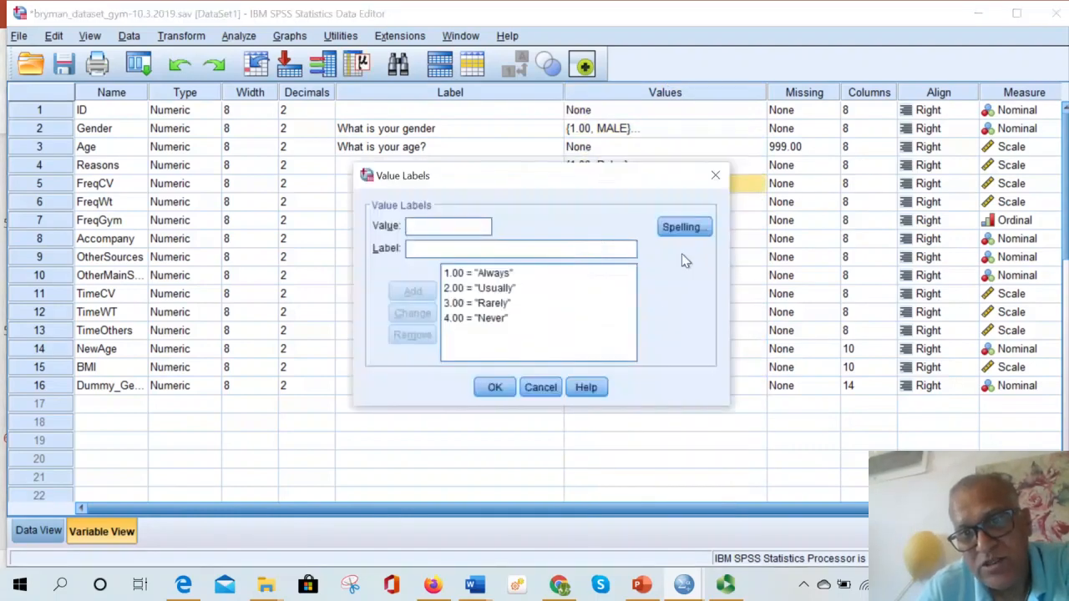
pyautogui.click(715, 176)
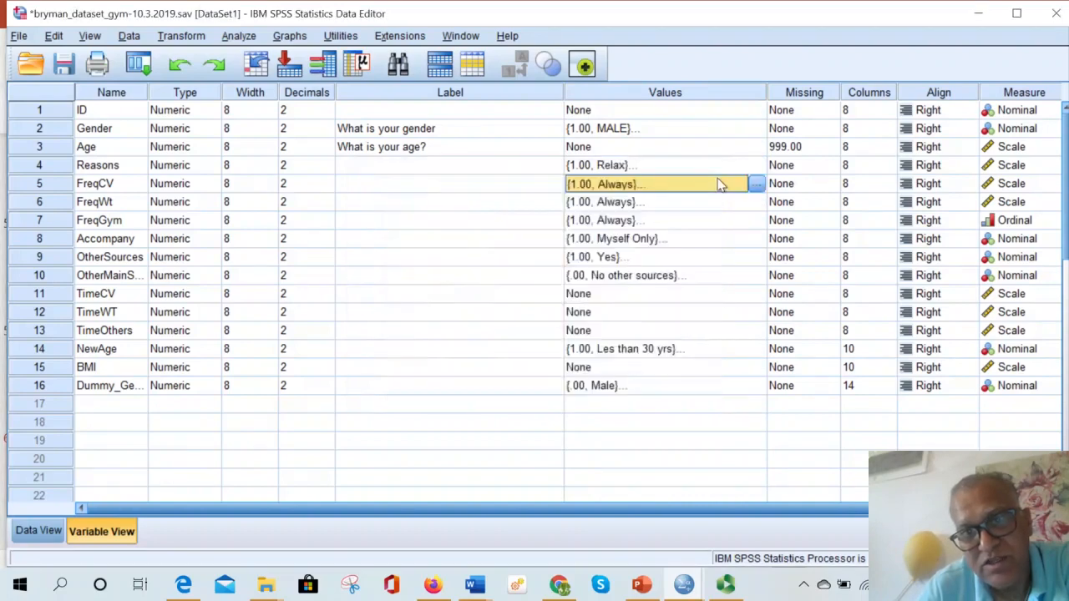
# - Review the Missing column and the remaining variable attributes across to Role in Variable View
pyautogui.click(686, 420)
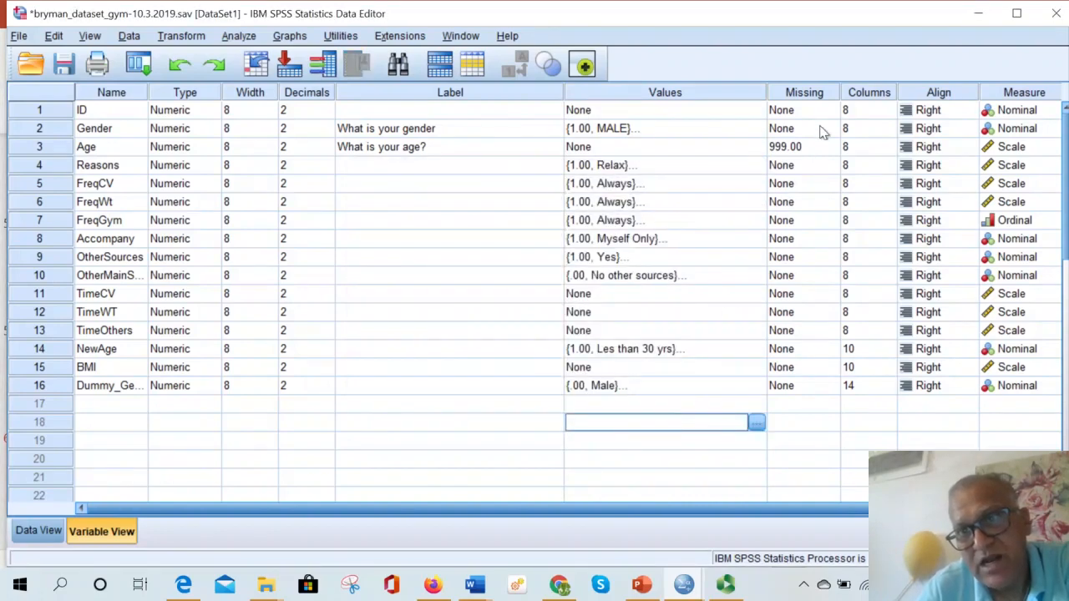
pyautogui.click(804, 93)
pyautogui.click(814, 165)
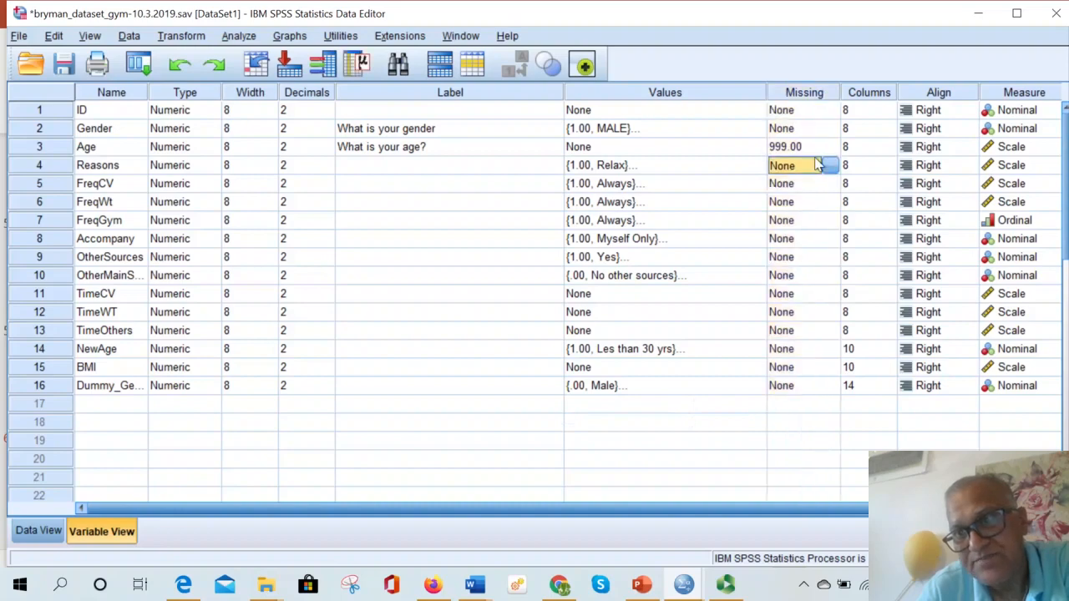
pyautogui.moveTo(730, 512); pyautogui.dragTo(845, 513)
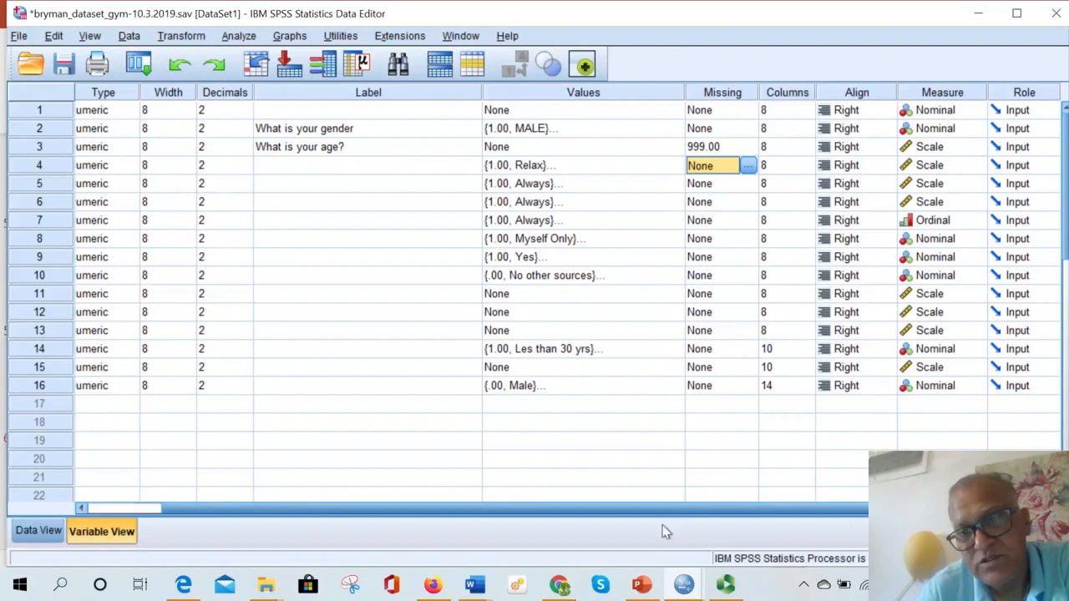
pyautogui.moveTo(668, 512)
pyautogui.mouseDown()
pyautogui.moveTo(607, 512)
pyautogui.moveTo(557, 529)
pyautogui.moveTo(676, 519)
pyautogui.mouseUp()
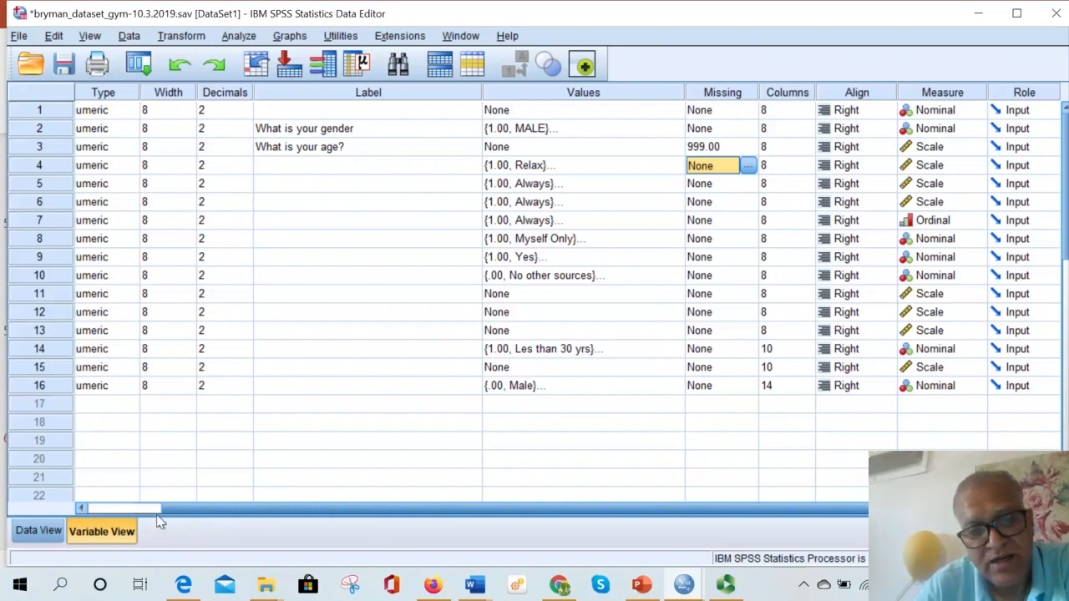
pyautogui.moveTo(166, 518); pyautogui.dragTo(255, 525)
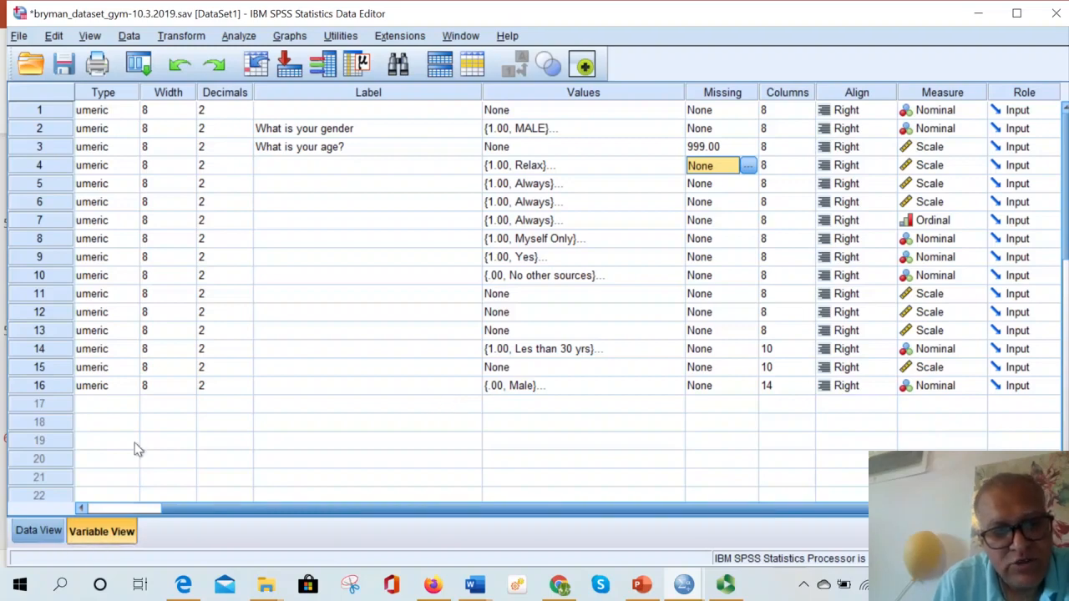
pyautogui.click(152, 509)
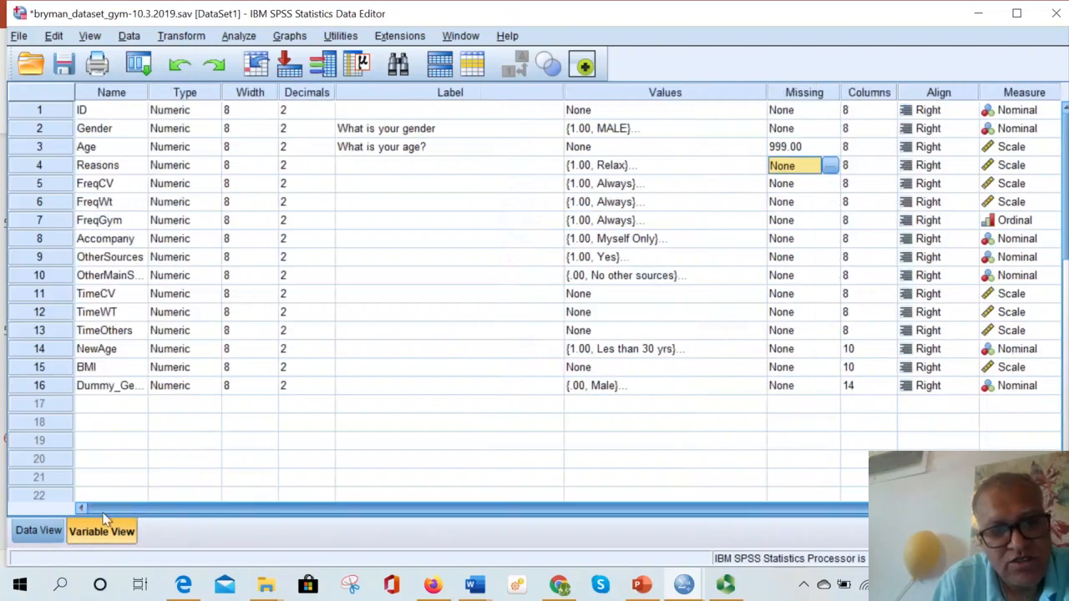
# - Start a new case in row 111 of Data View with ID 200, Gender 1 and Age 34
pyautogui.click(38, 531)
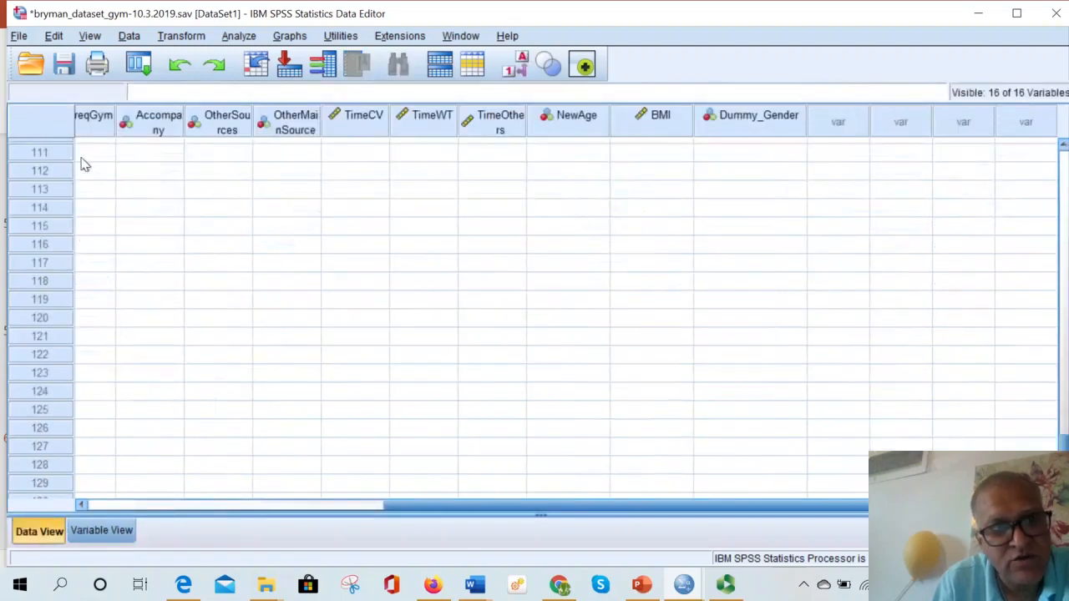
pyautogui.click(374, 507)
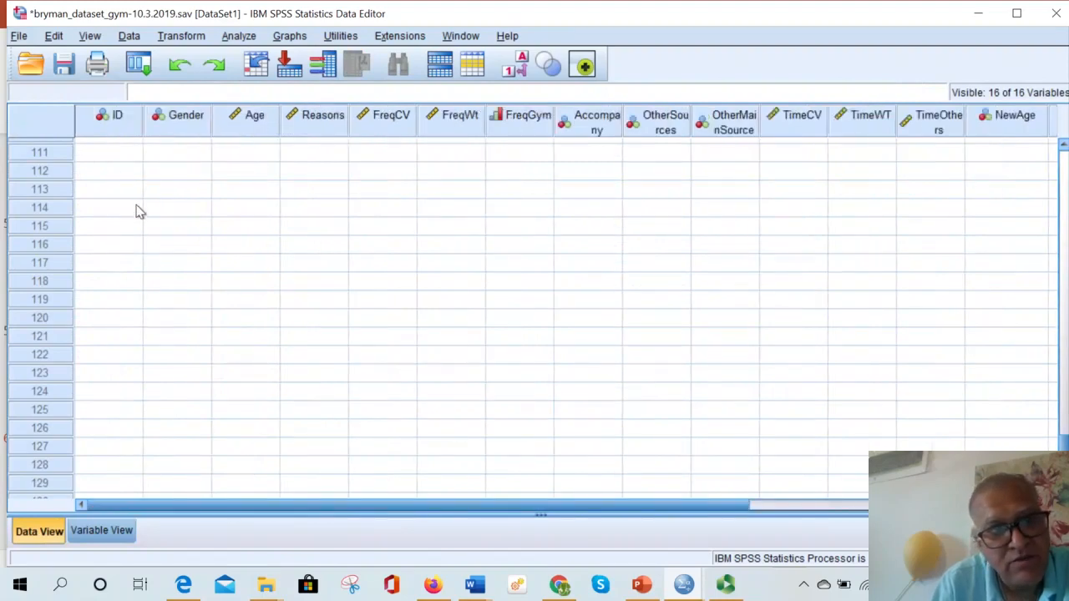
pyautogui.click(120, 159)
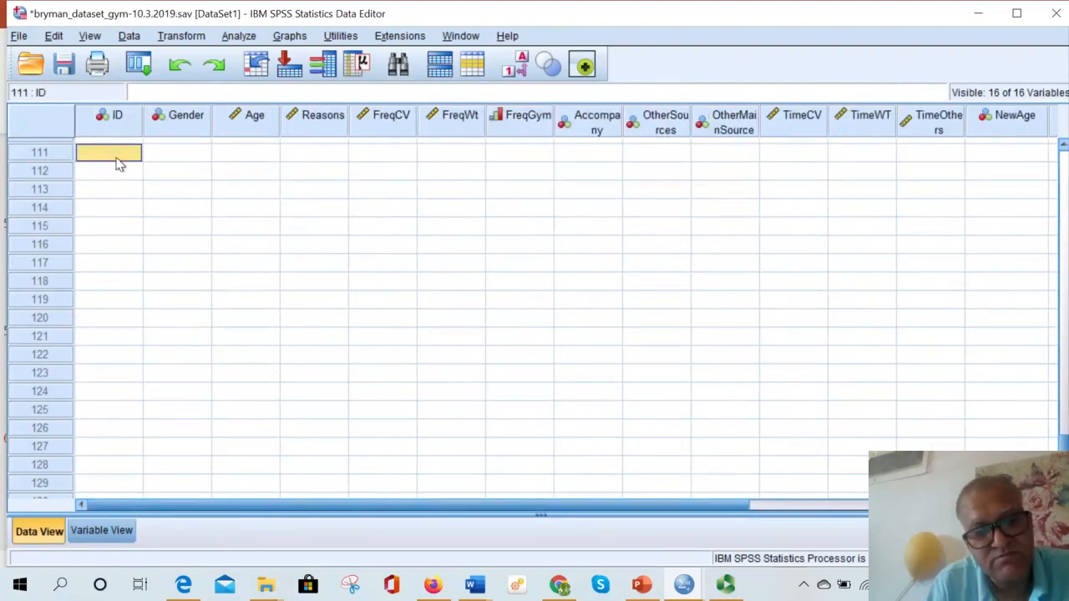
pyautogui.write('200')
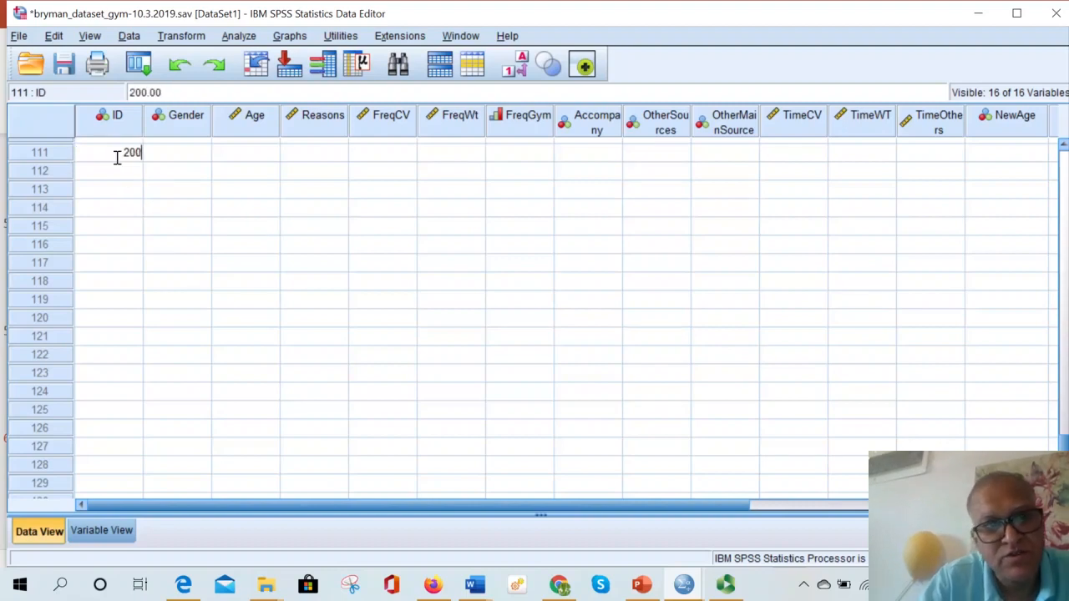
pyautogui.click(173, 159)
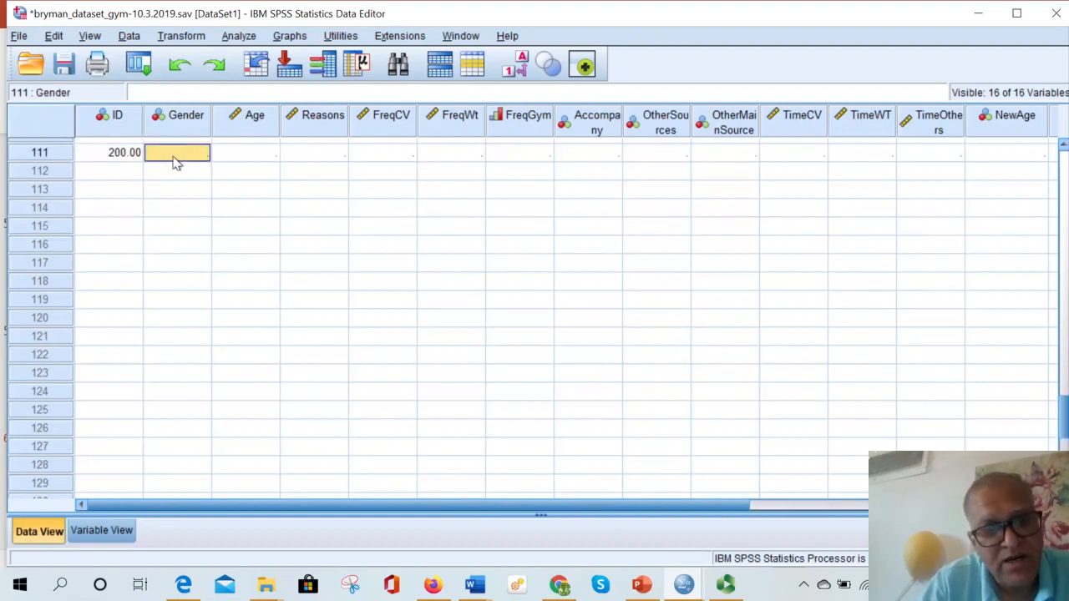
pyautogui.write('1')
pyautogui.click(240, 159)
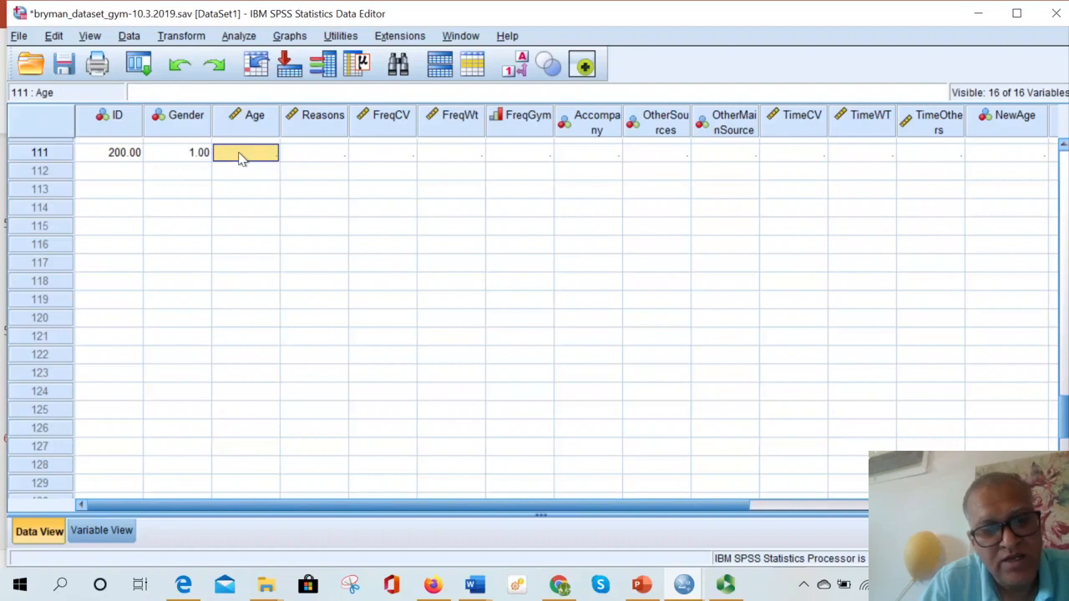
pyautogui.write('34')
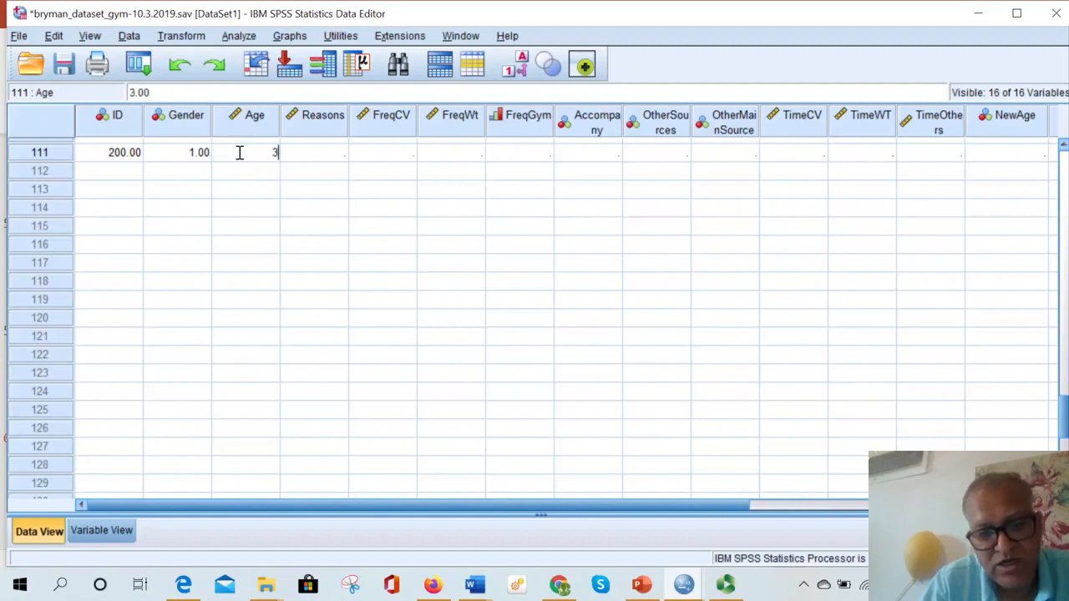
# - Continue the case in row 111 with Reasons 4 and FreqCV 1
pyautogui.click(327, 159)
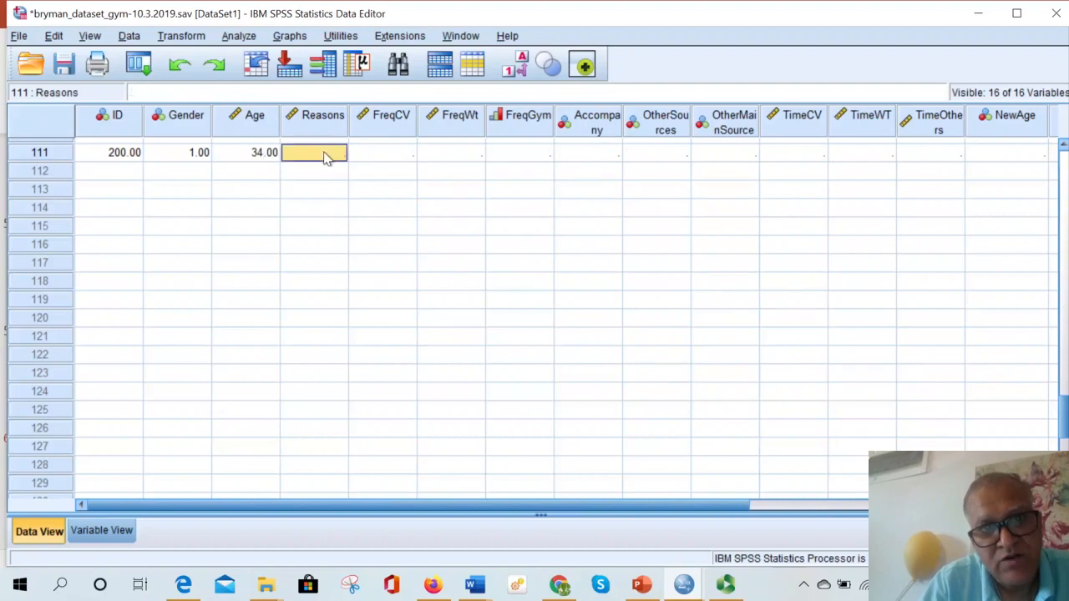
pyautogui.write('4')
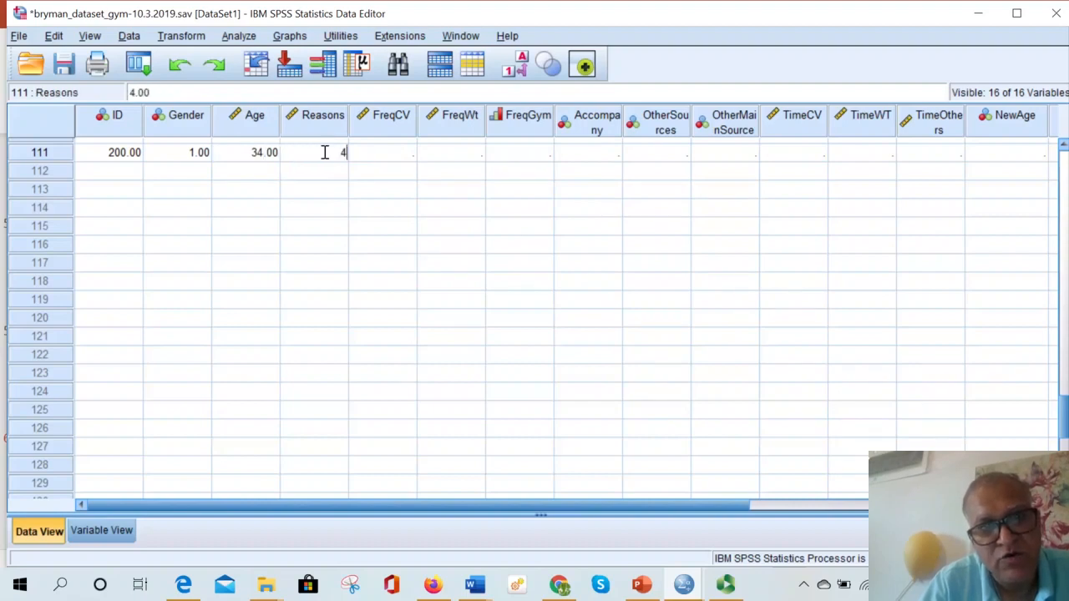
pyautogui.click(375, 151)
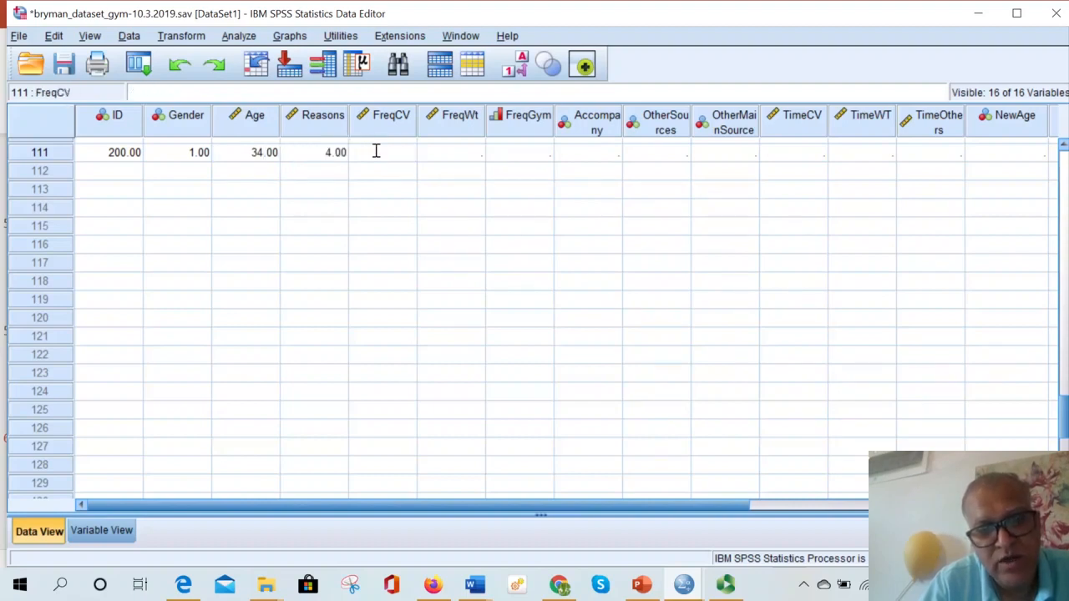
pyautogui.write('1')
pyautogui.click(422, 153)
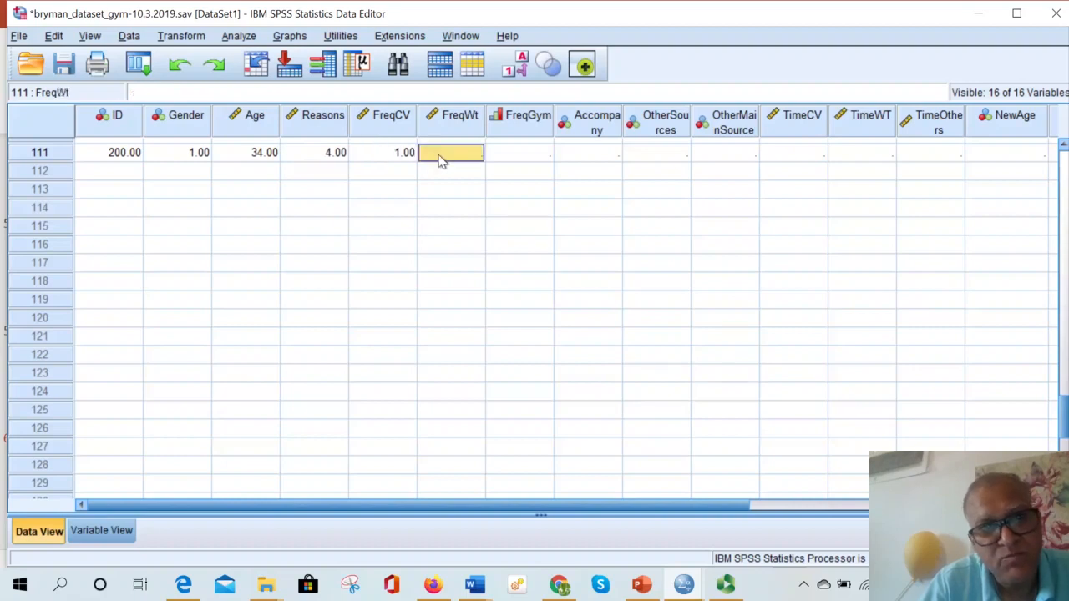
# - Clear the whole case in row 111 from the dataset
pyautogui.click(38, 154)
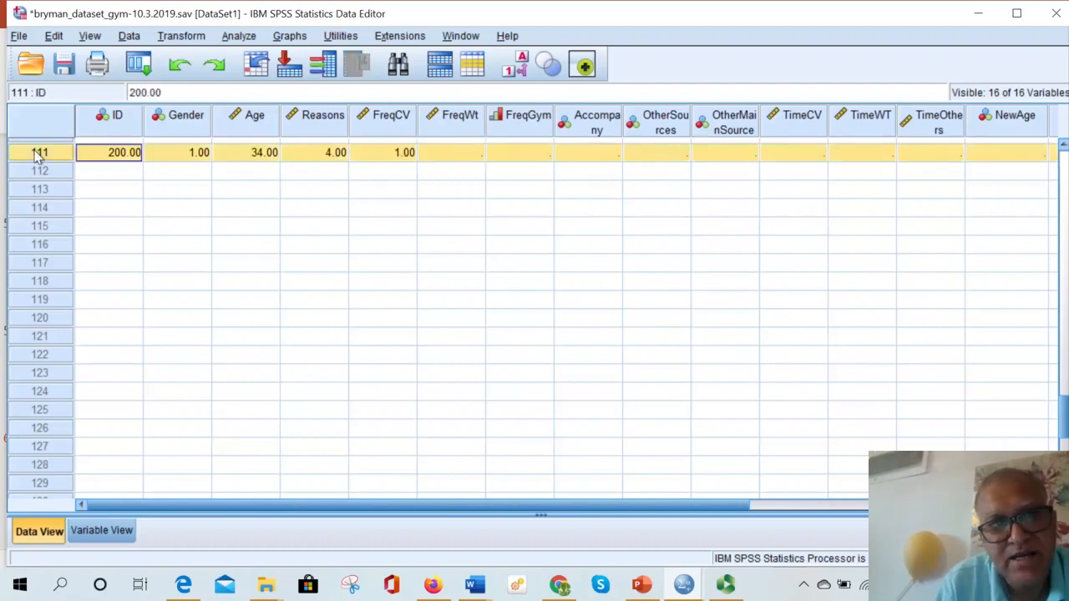
pyautogui.rightClick(38, 157)
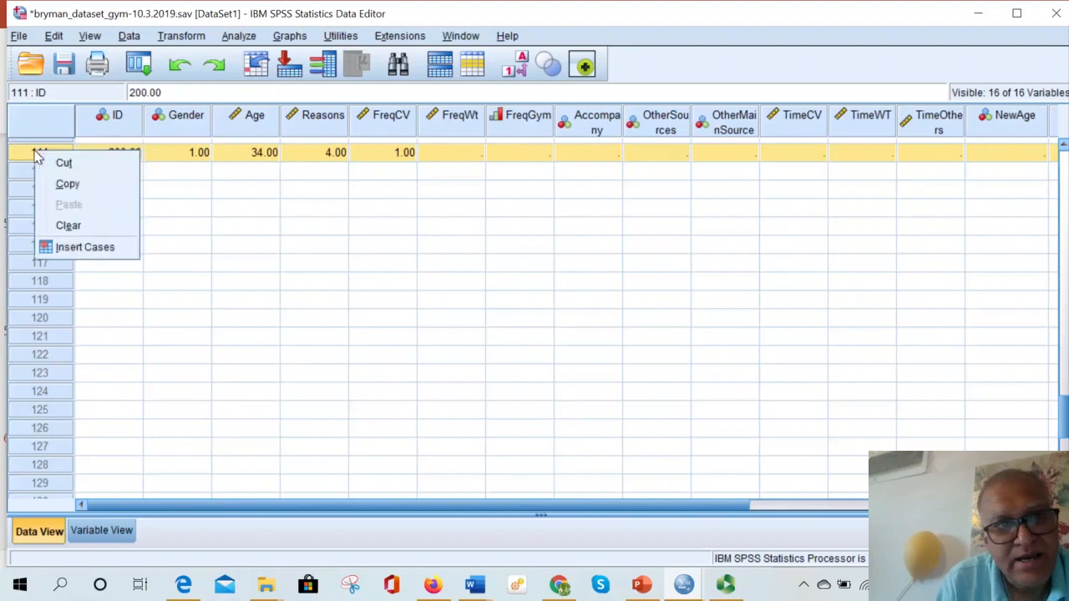
pyautogui.click(68, 227)
# - Examine the first case's values one variable at a time, from Gender through FreqWt, and its BMI
pyautogui.scroll(20, 205, 276)
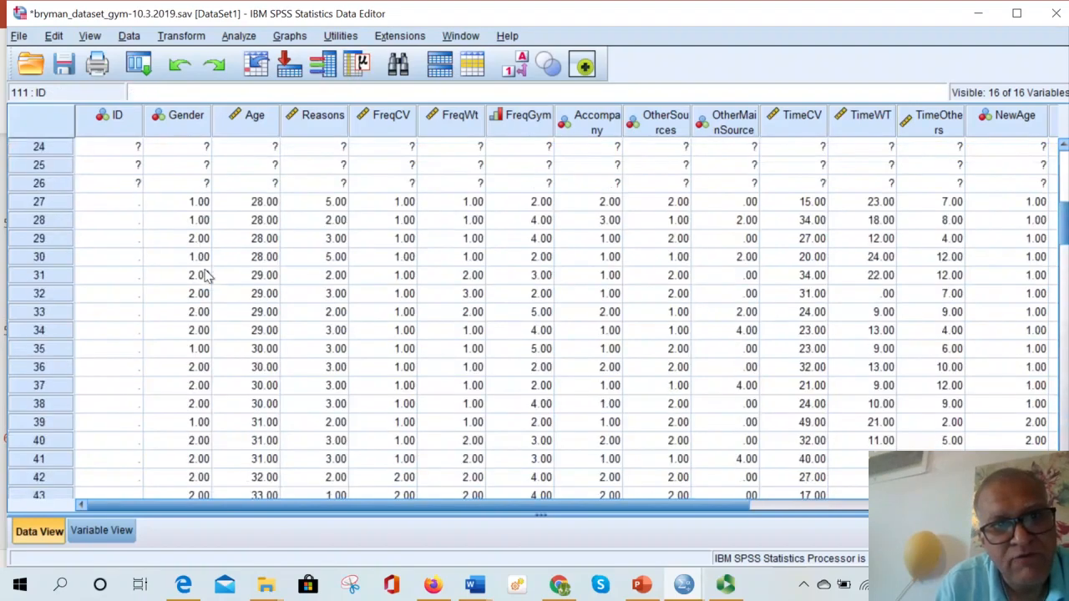
pyautogui.scroll(1, 204, 275)
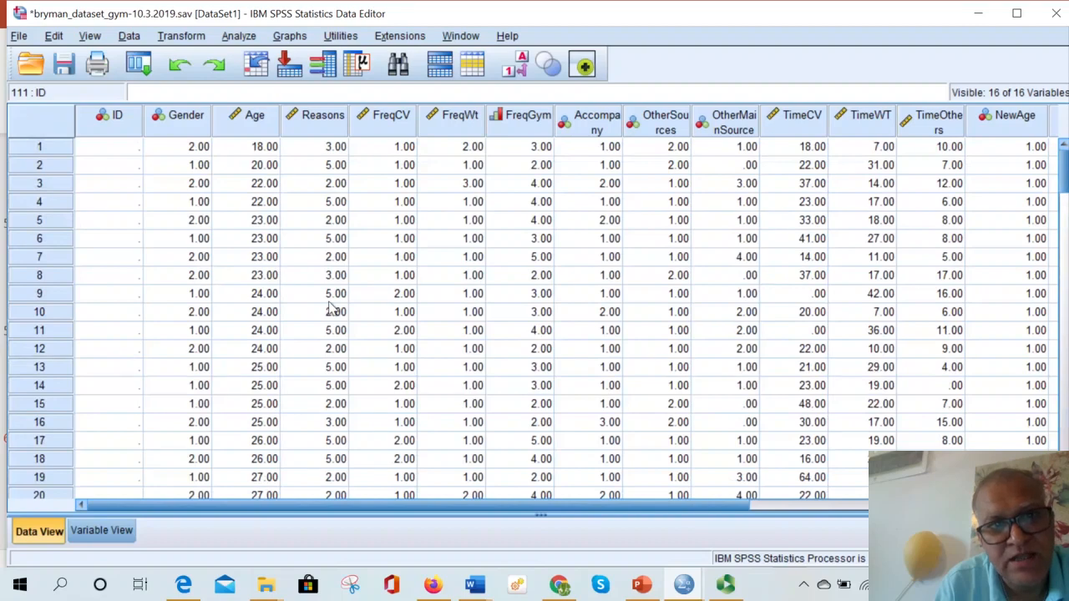
pyautogui.click(37, 148)
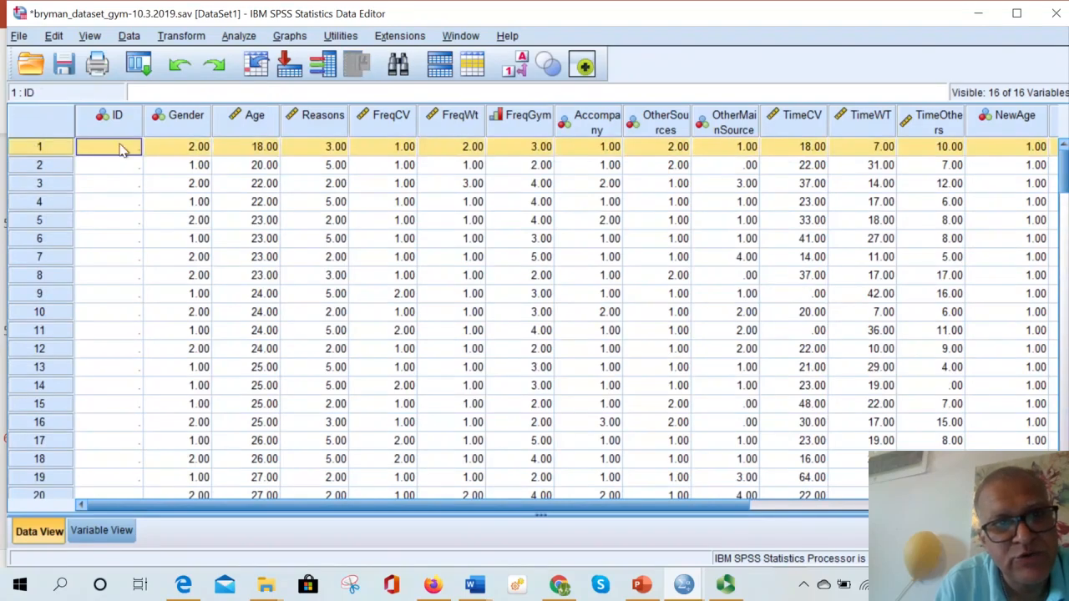
pyautogui.click(188, 148)
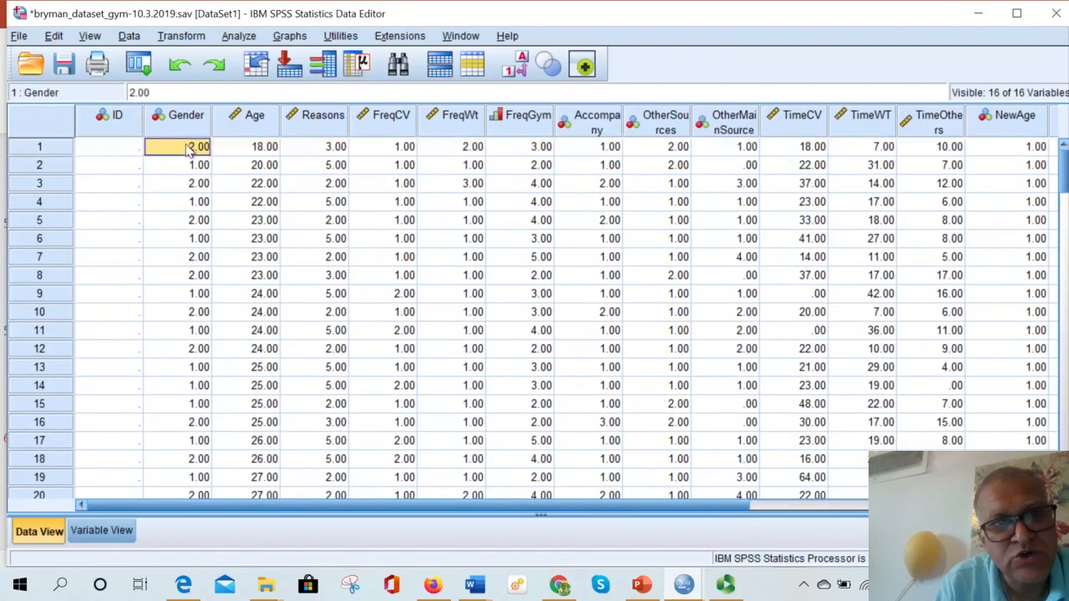
pyautogui.click(265, 148)
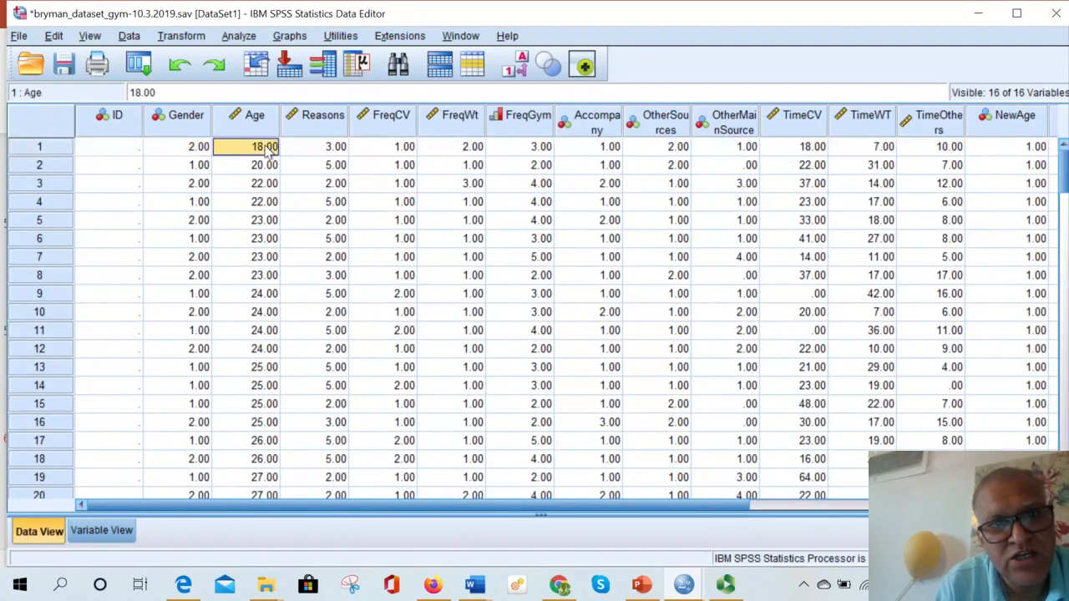
pyautogui.click(323, 151)
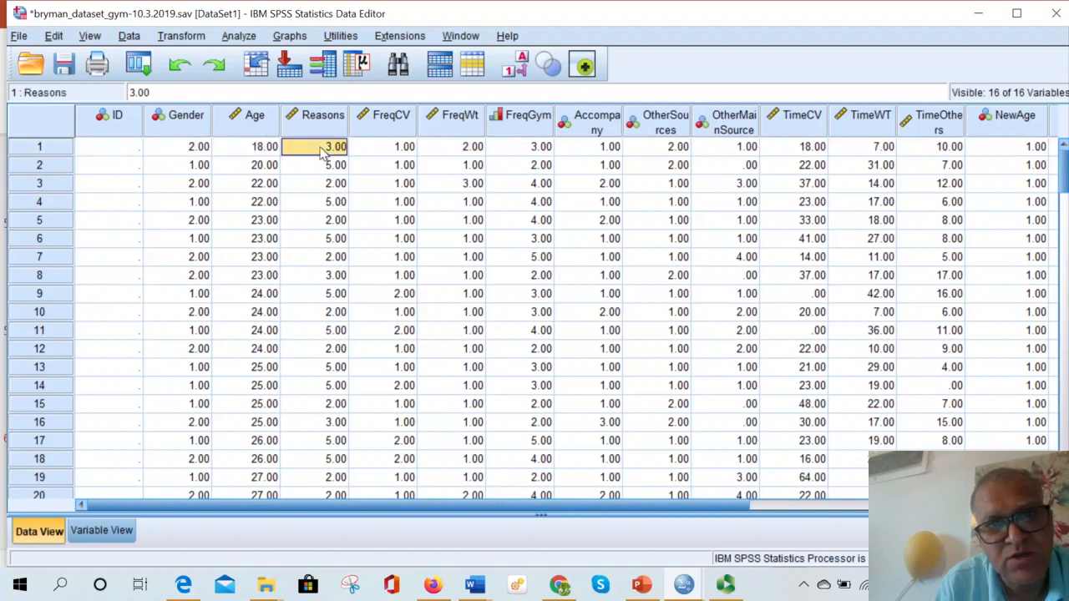
pyautogui.click(400, 153)
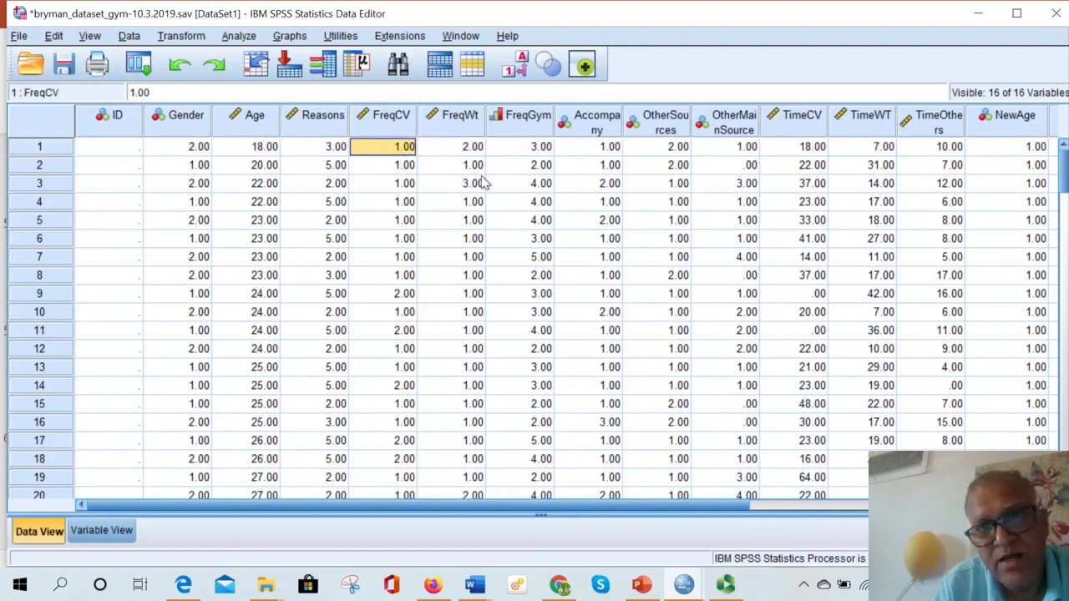
pyautogui.click(463, 150)
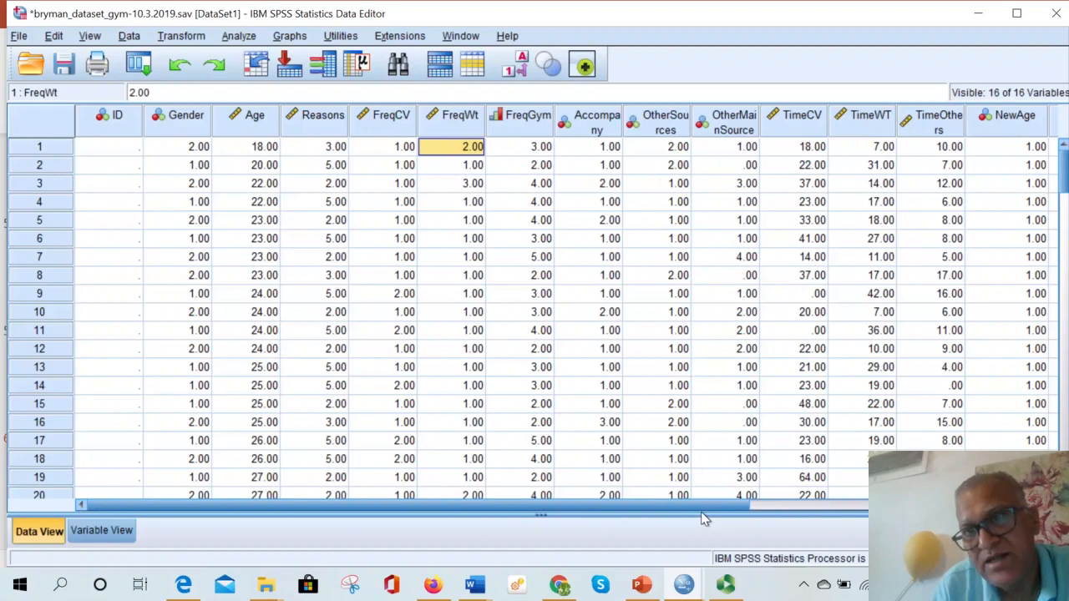
pyautogui.moveTo(743, 510); pyautogui.dragTo(1042, 512)
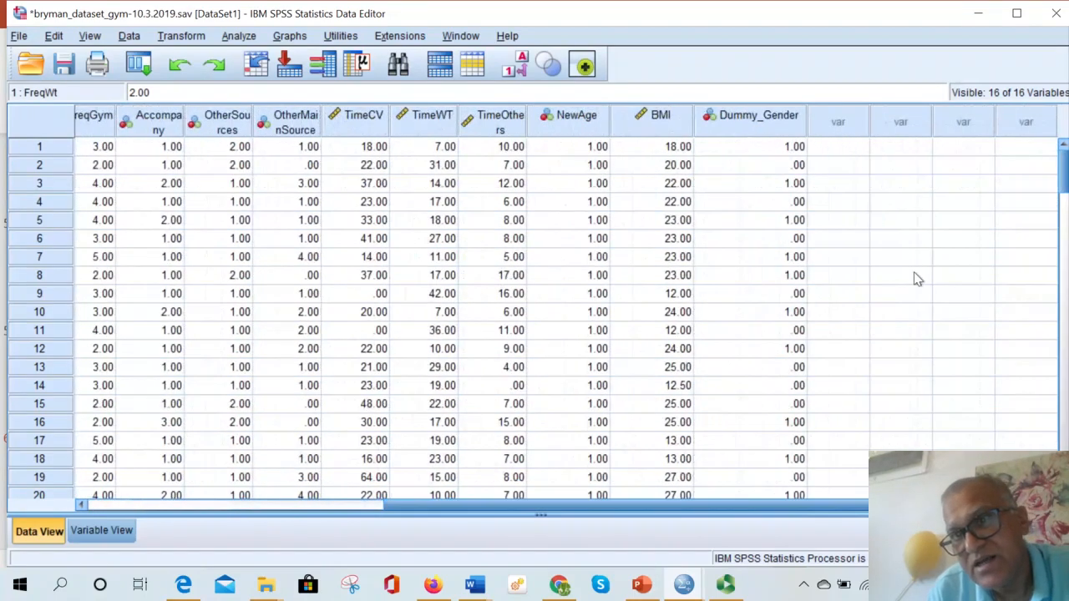
pyautogui.click(683, 148)
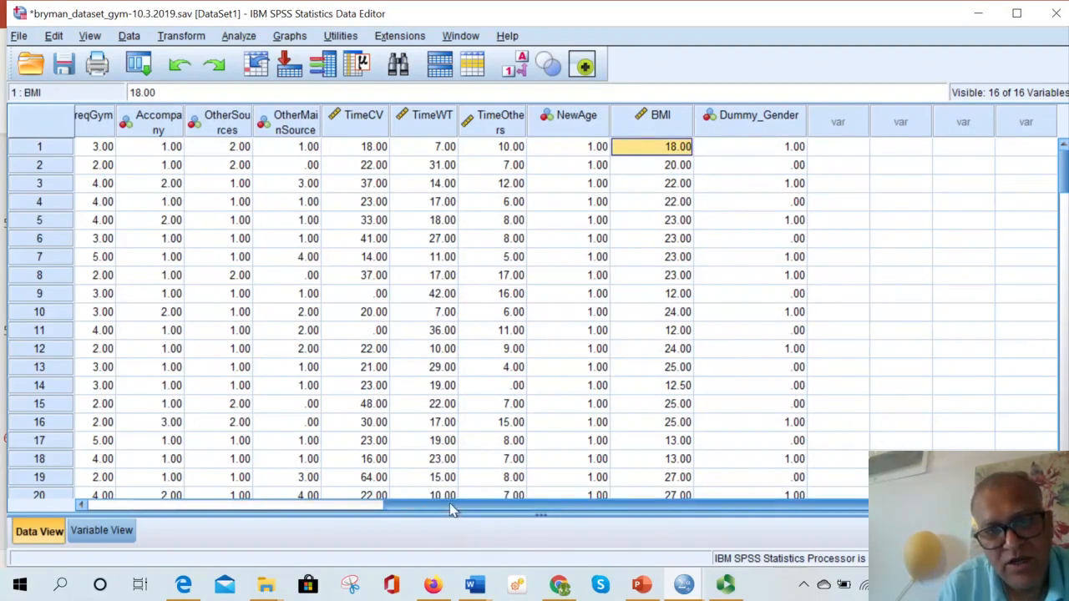
pyautogui.moveTo(453, 507); pyautogui.dragTo(117, 525)
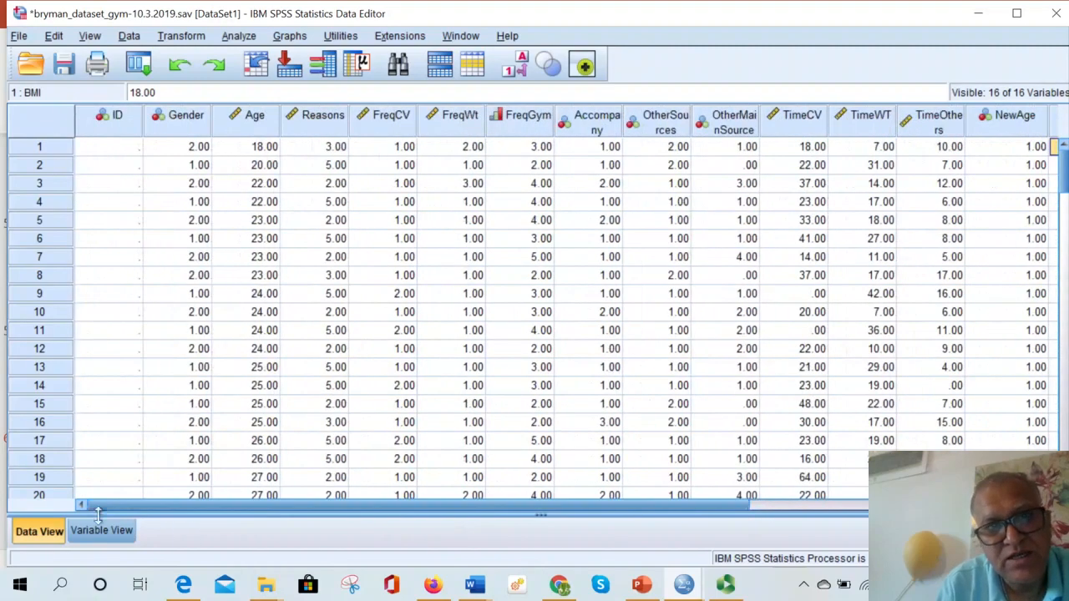
# - Open the Frequencies analysis and remove TimeCV from the variables to analyze, keeping Gender
pyautogui.click(245, 36)
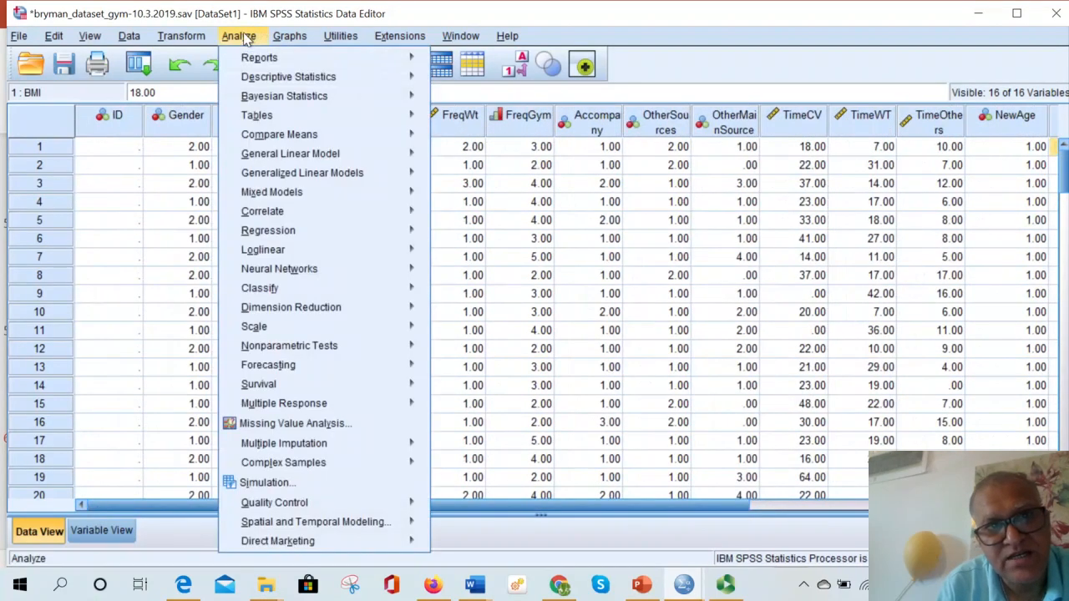
pyautogui.moveTo(254, 65)
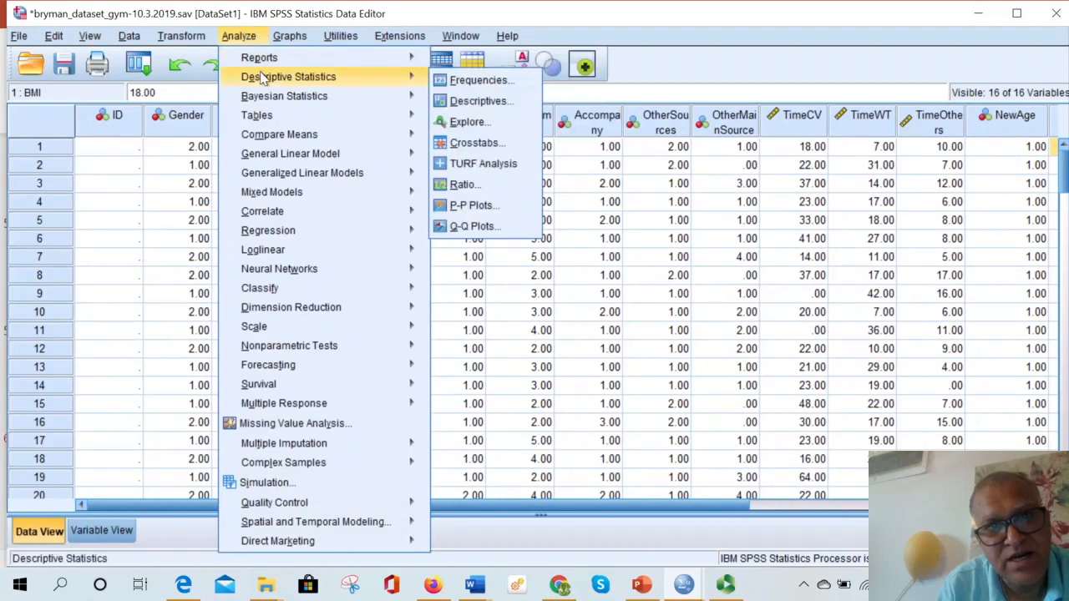
pyautogui.click(466, 81)
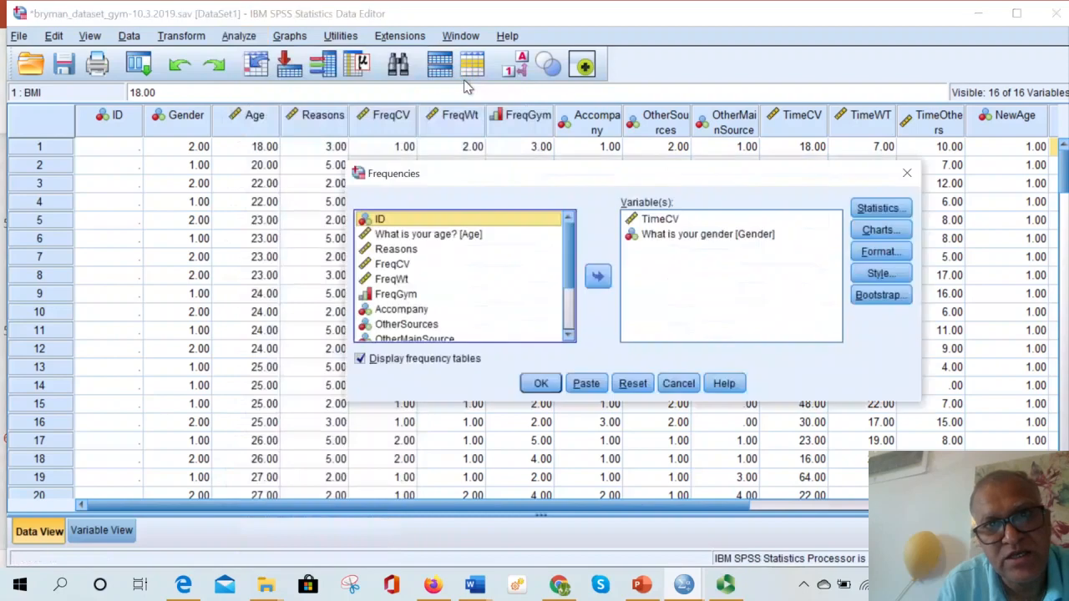
pyautogui.click(673, 234)
pyautogui.click(667, 221)
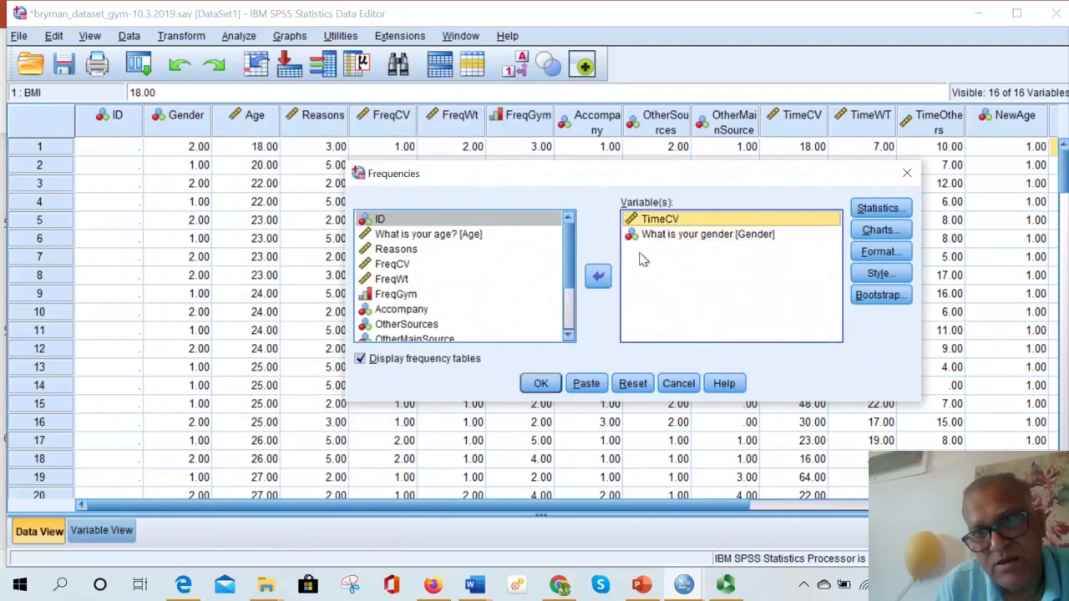
pyautogui.click(598, 276)
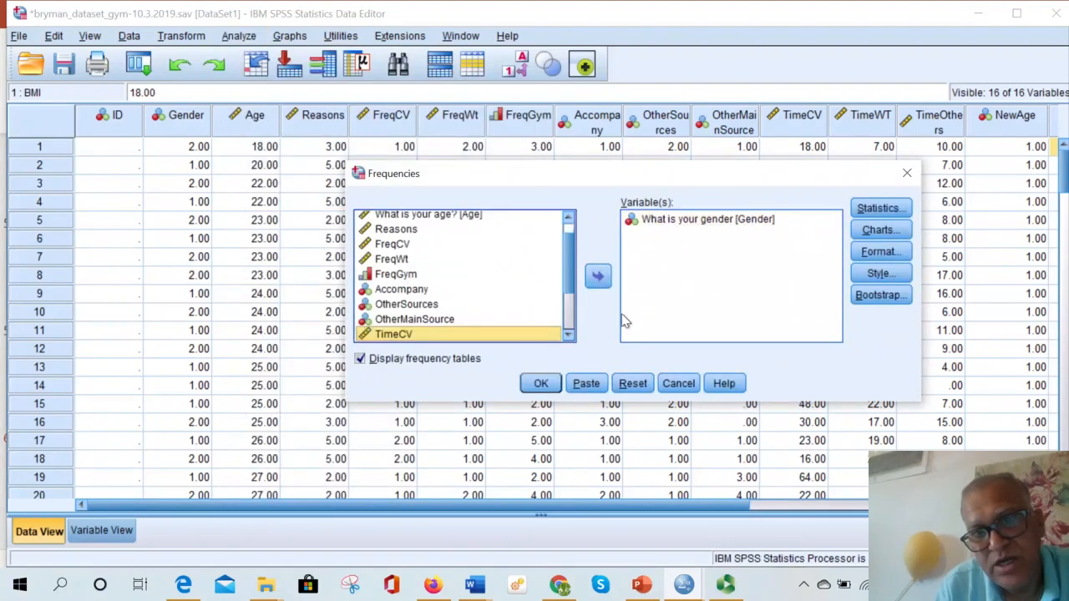
# - Take Gender out of the variables to analyze and add it back
pyautogui.click(656, 222)
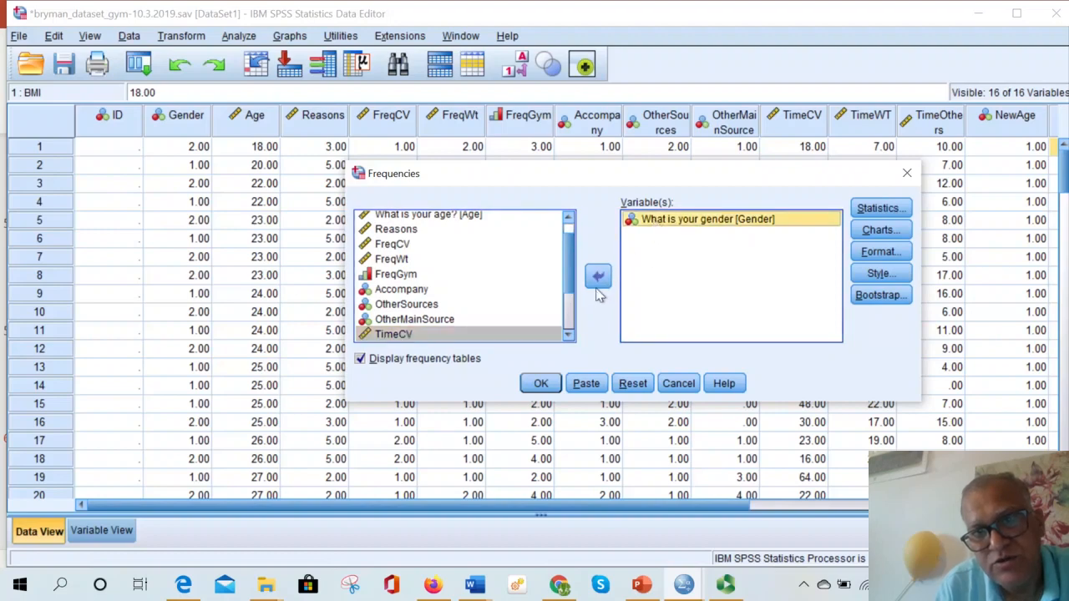
pyautogui.click(598, 276)
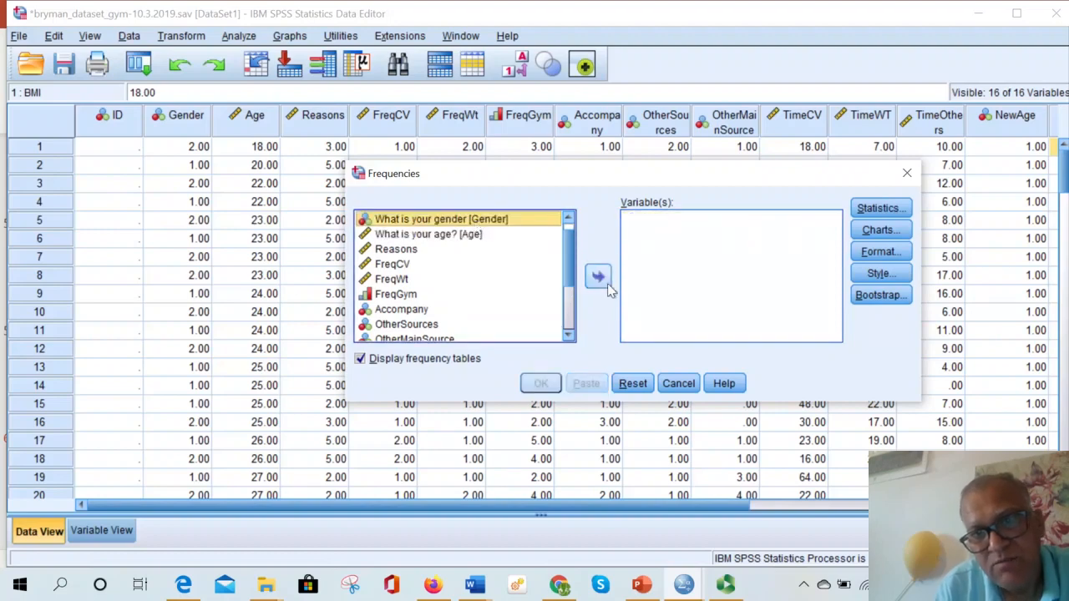
pyautogui.click(600, 279)
# - Add the median and range to the requested Gender statistics and leave out the sum
pyautogui.click(879, 210)
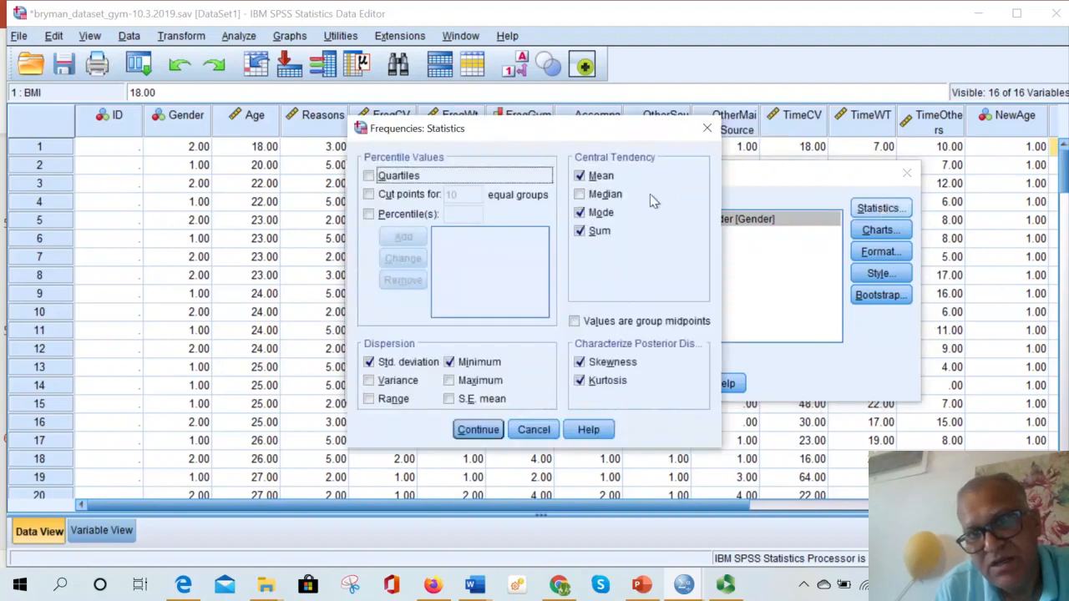
pyautogui.click(601, 196)
pyautogui.click(590, 237)
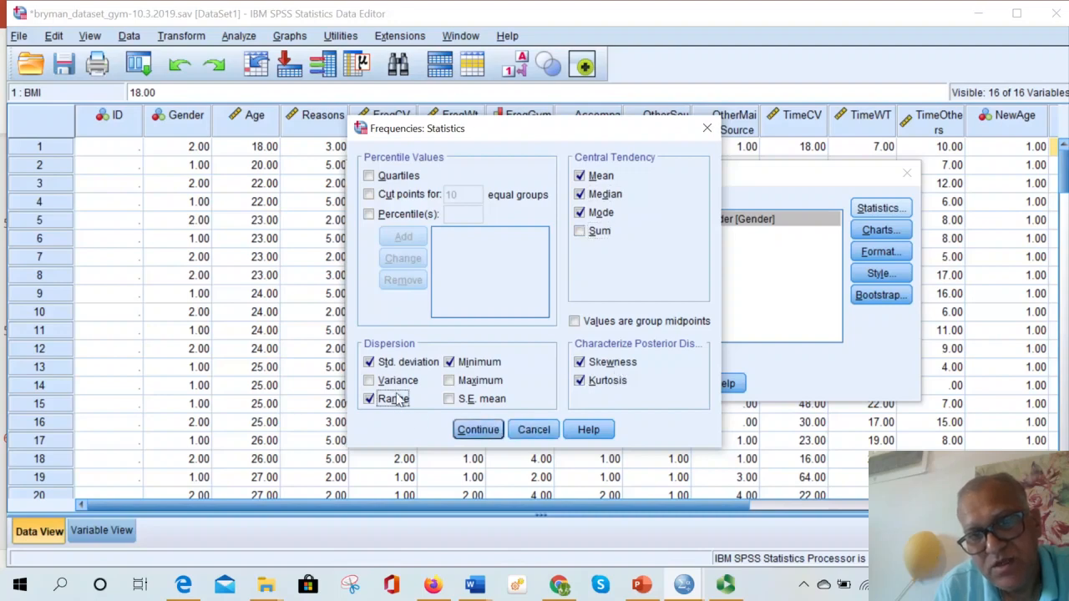
pyautogui.click(461, 433)
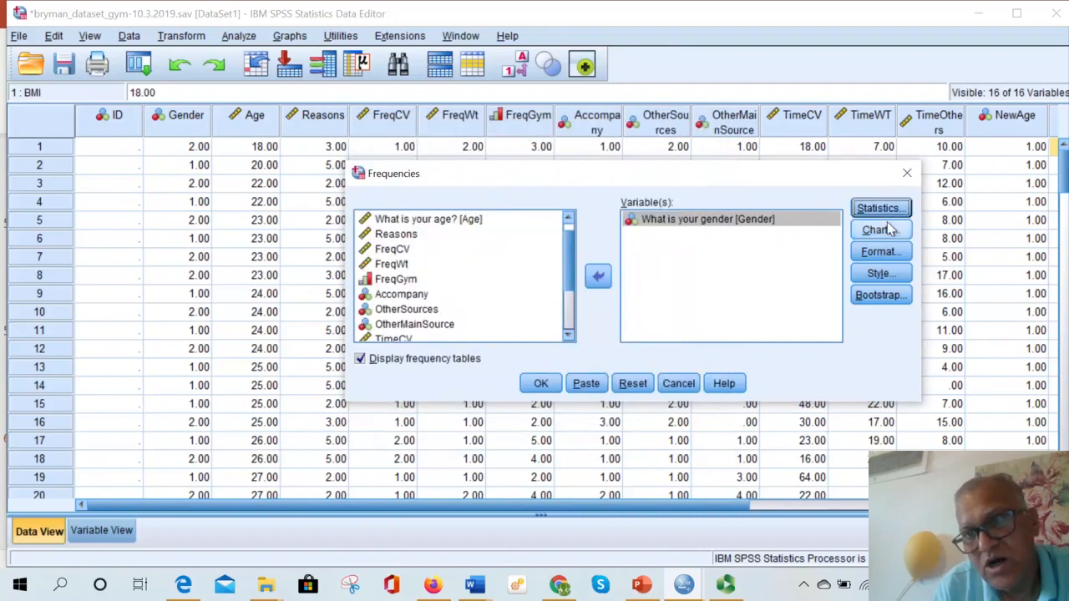
# - Choose pie charts as the chart type for Gender and run the Frequencies analysis
pyautogui.click(876, 231)
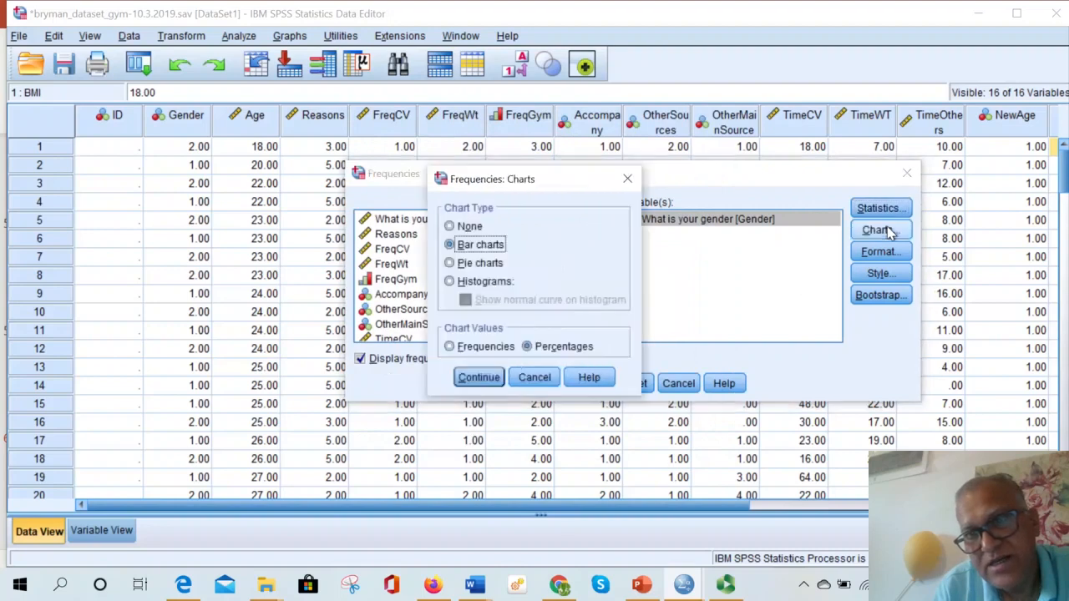
pyautogui.click(478, 265)
pyautogui.click(468, 378)
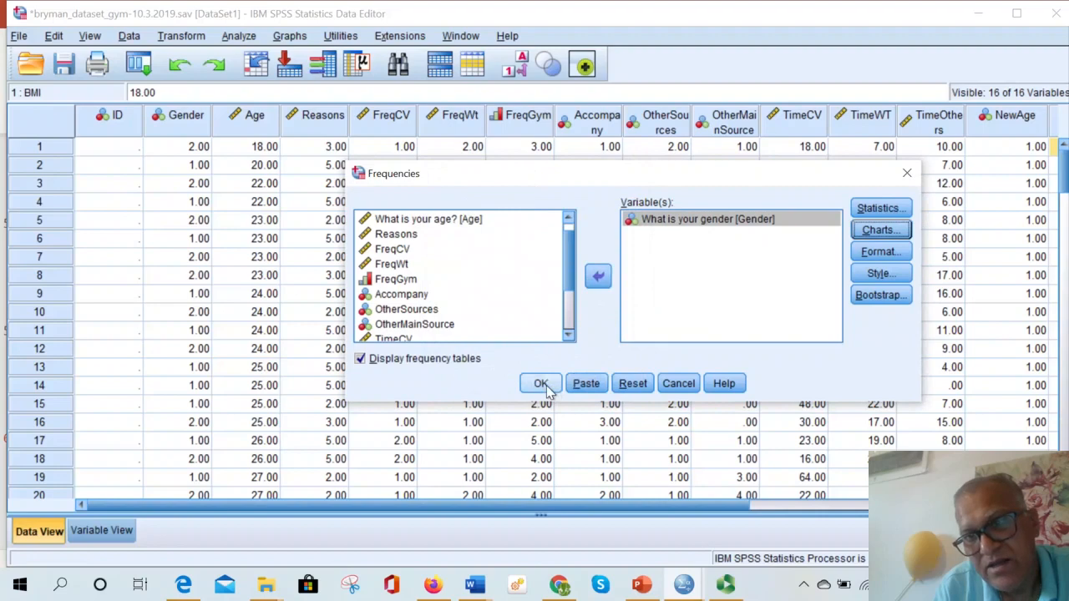
pyautogui.click(541, 384)
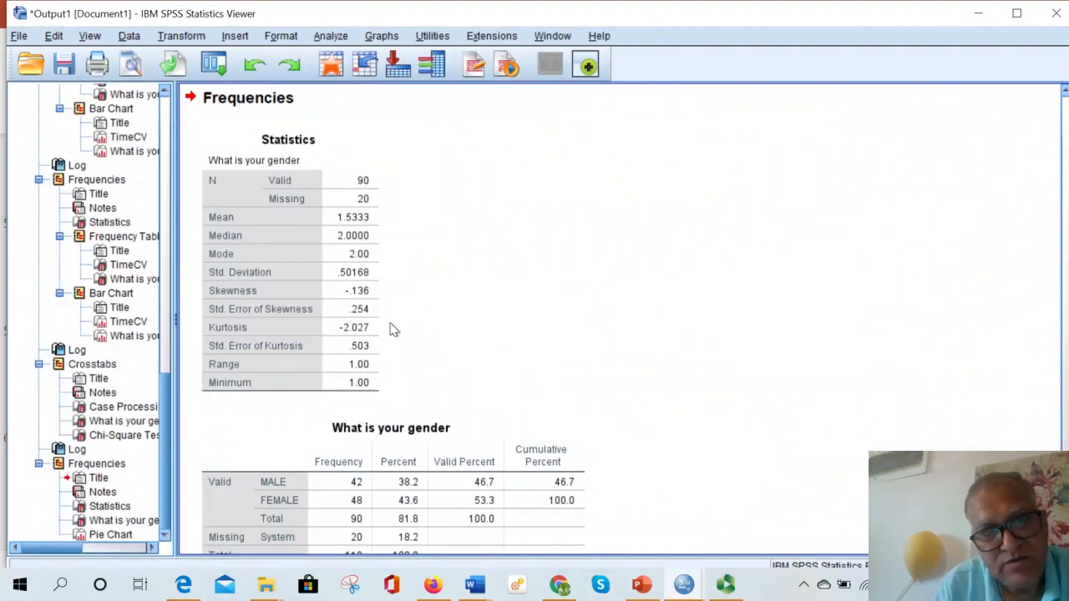
# - Examine the Gender output: the statistics table, the frequency table with its percentages and missing cases, and the pie chart
pyautogui.click(289, 280)
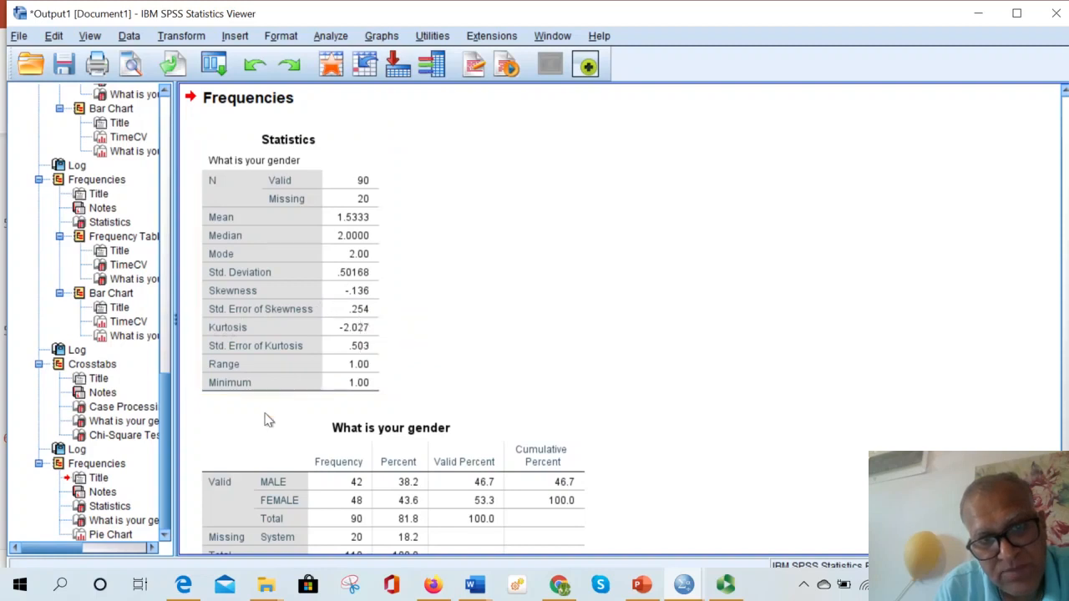
pyautogui.scroll(-3, 267, 420)
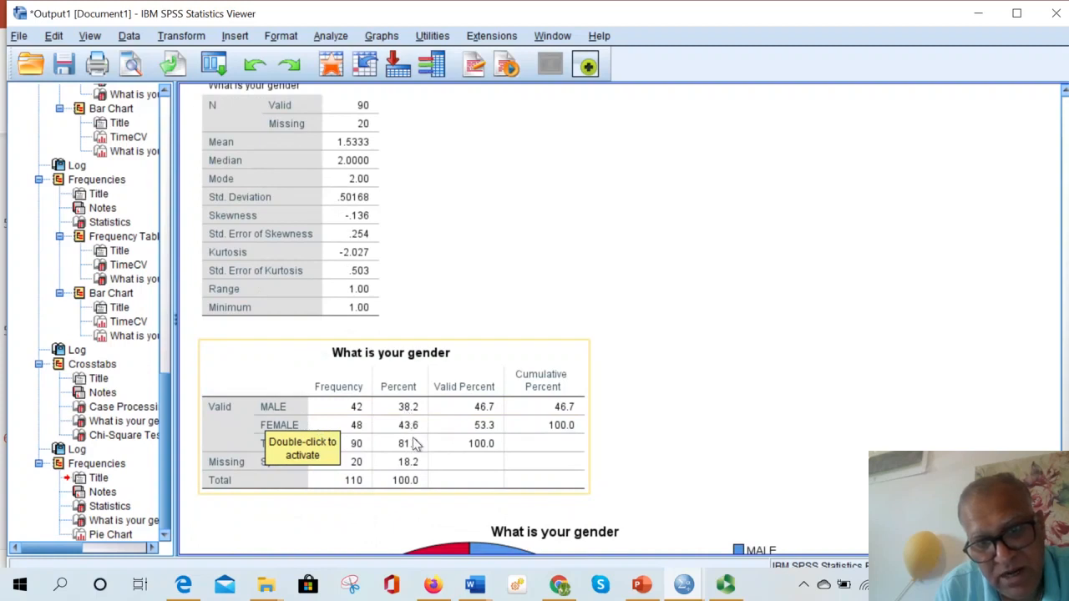
pyautogui.click(642, 446)
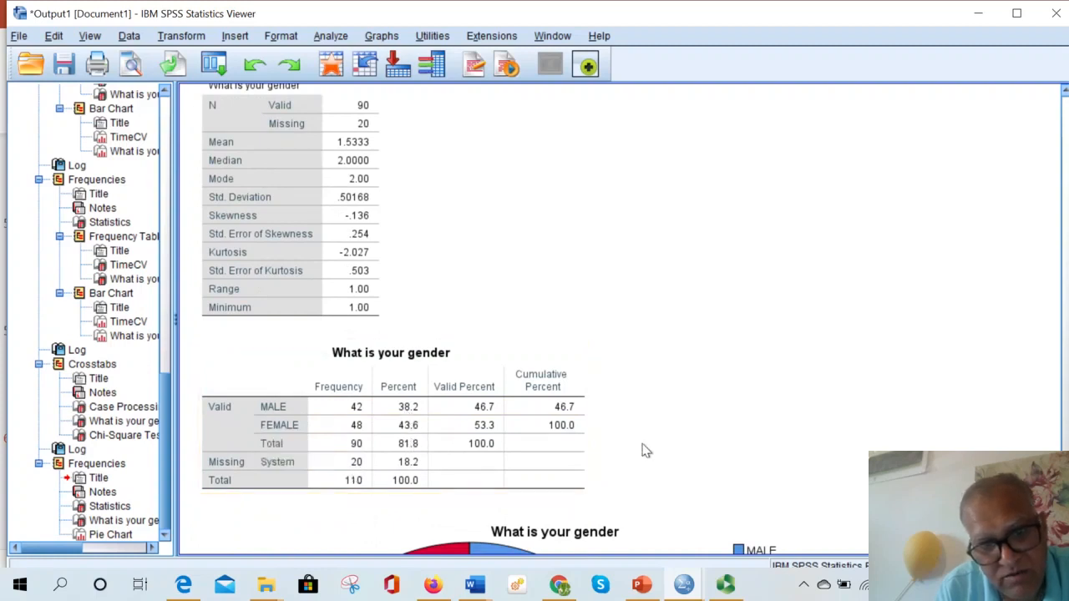
pyautogui.click(458, 477)
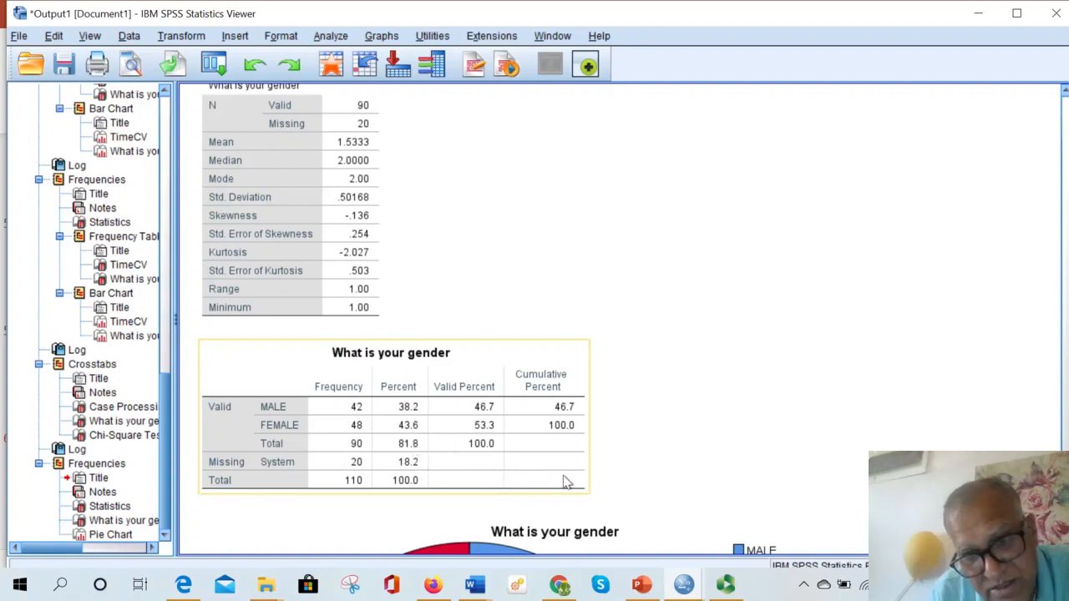
pyautogui.click(607, 476)
pyautogui.click(393, 431)
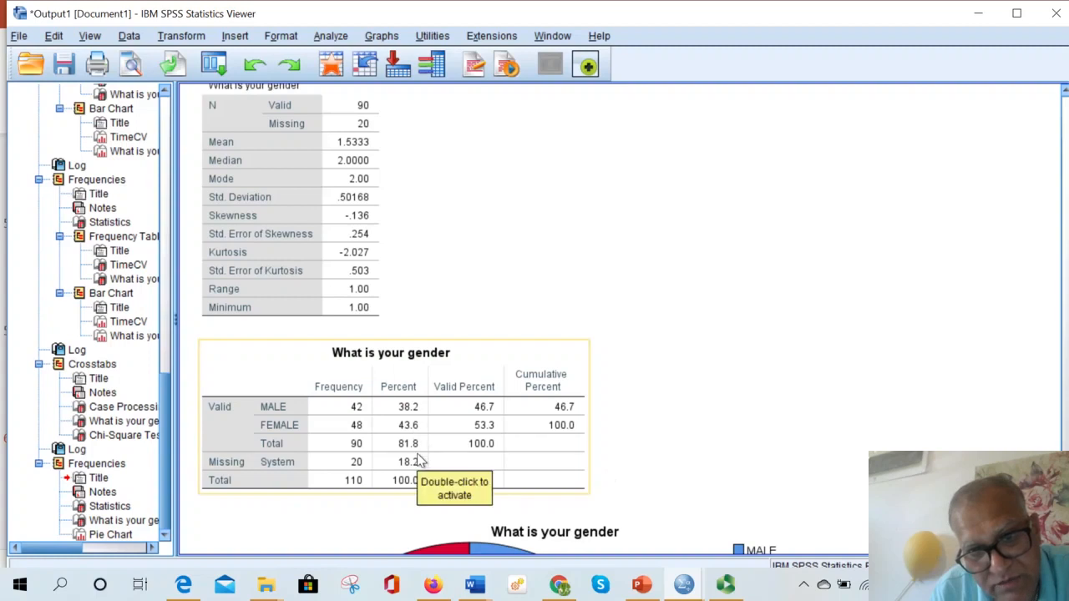
pyautogui.click(625, 458)
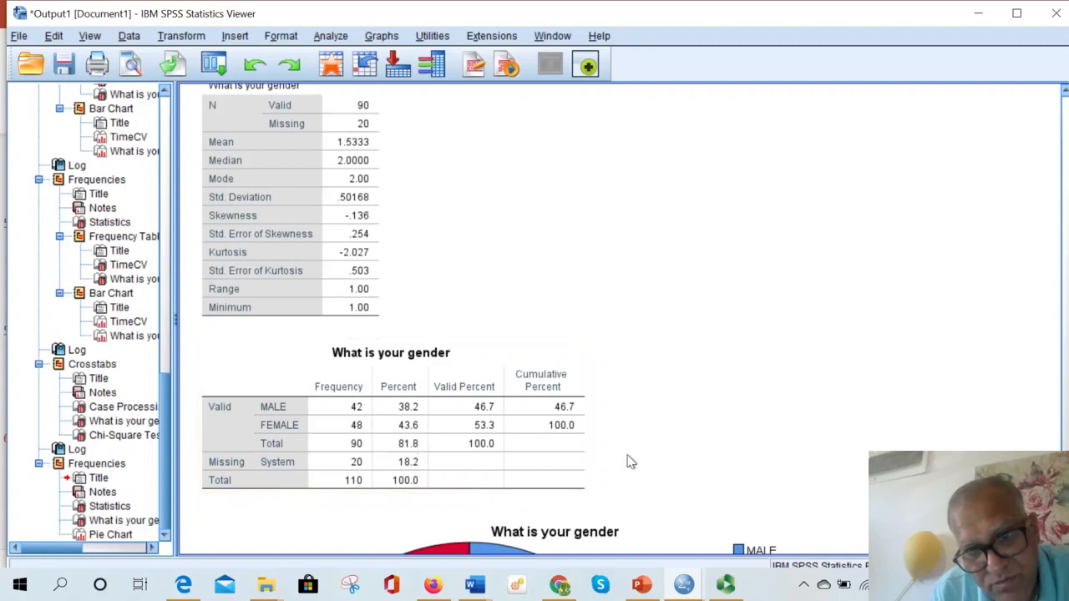
pyautogui.click(458, 451)
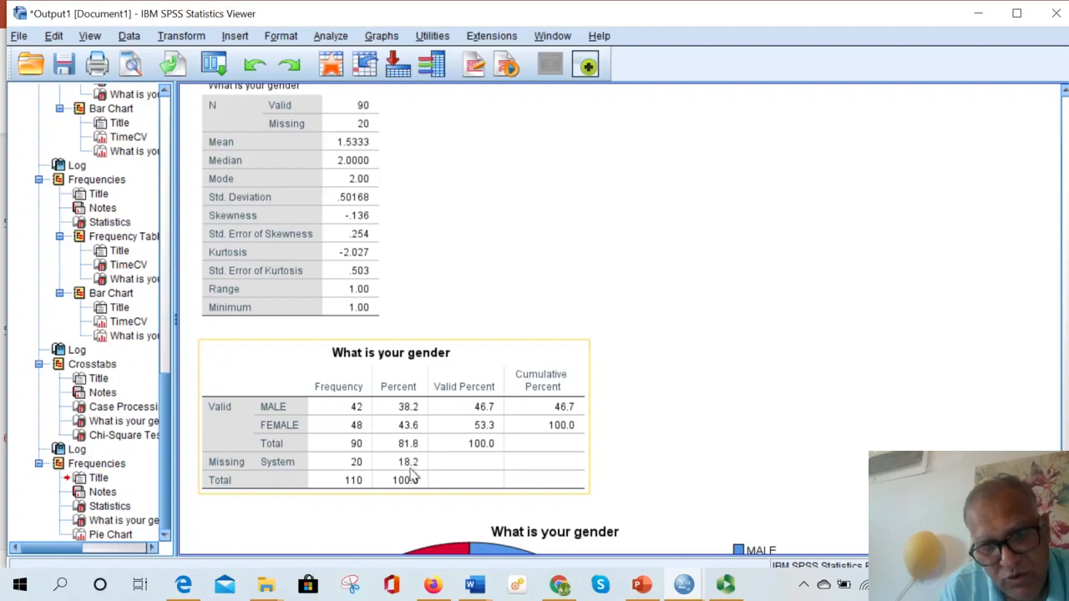
pyautogui.click(513, 490)
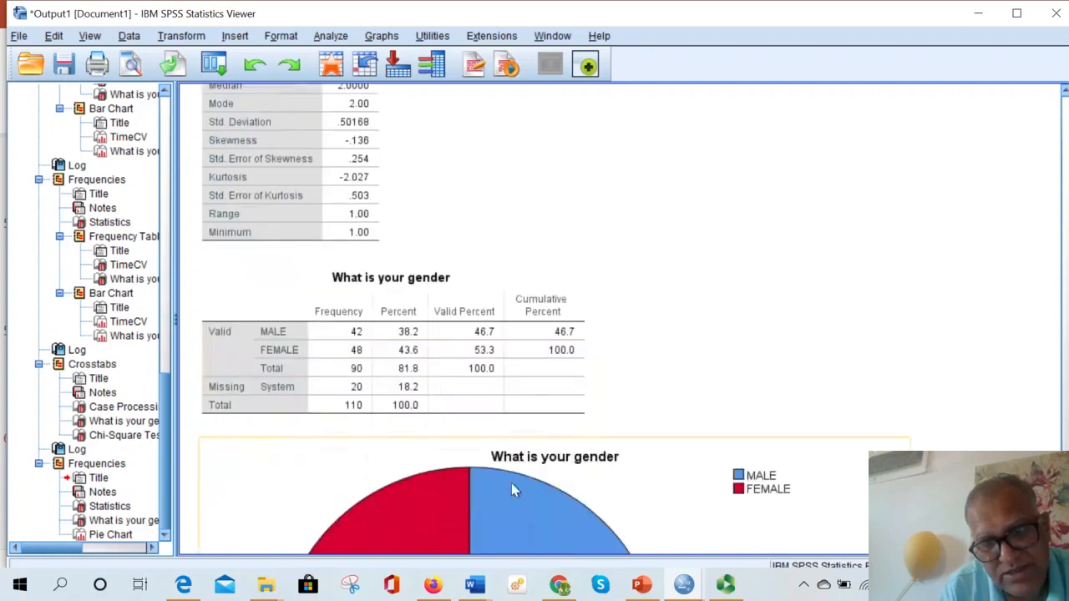
pyautogui.scroll(-3, 513, 490)
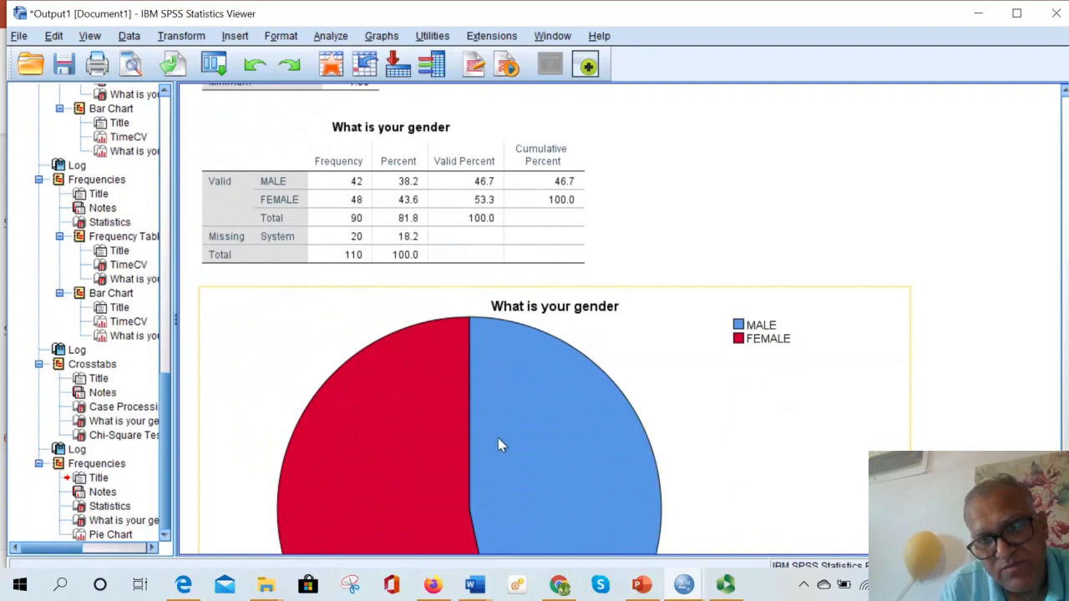
pyautogui.scroll(-3, 498, 445)
pyautogui.scroll(10, 496, 442)
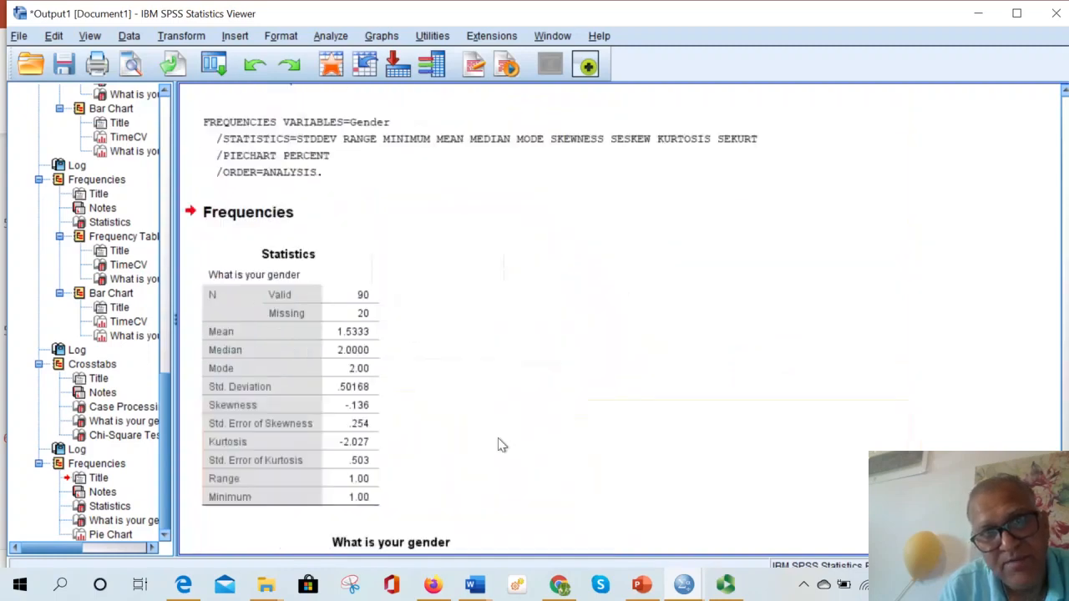
# - Reopen the Frequencies analysis and replace Gender with TimeCV as the variable to analyze
pyautogui.click(328, 33)
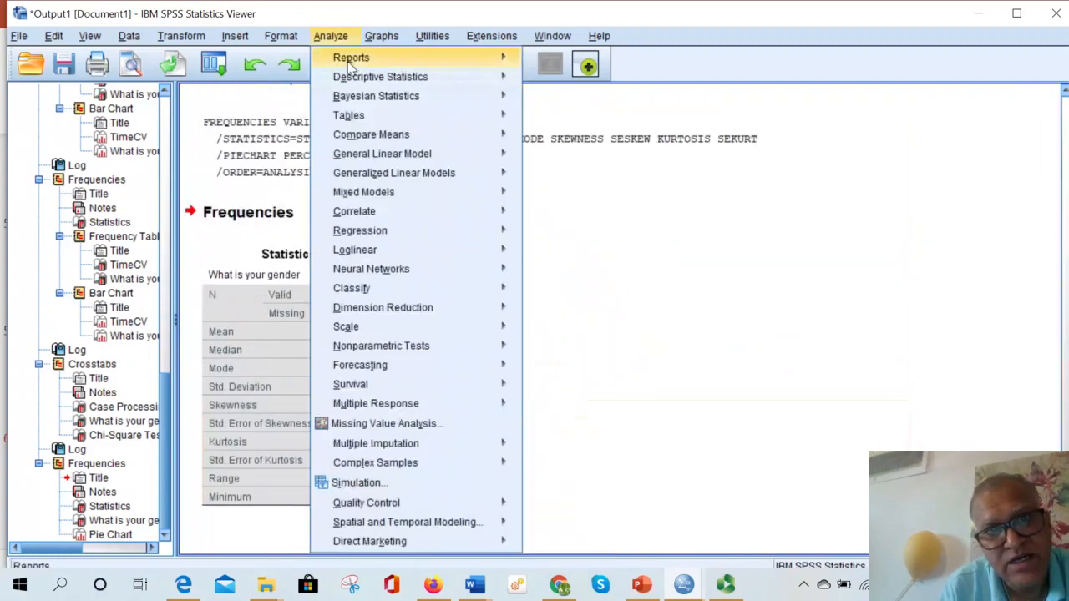
pyautogui.moveTo(375, 77)
pyautogui.click(568, 80)
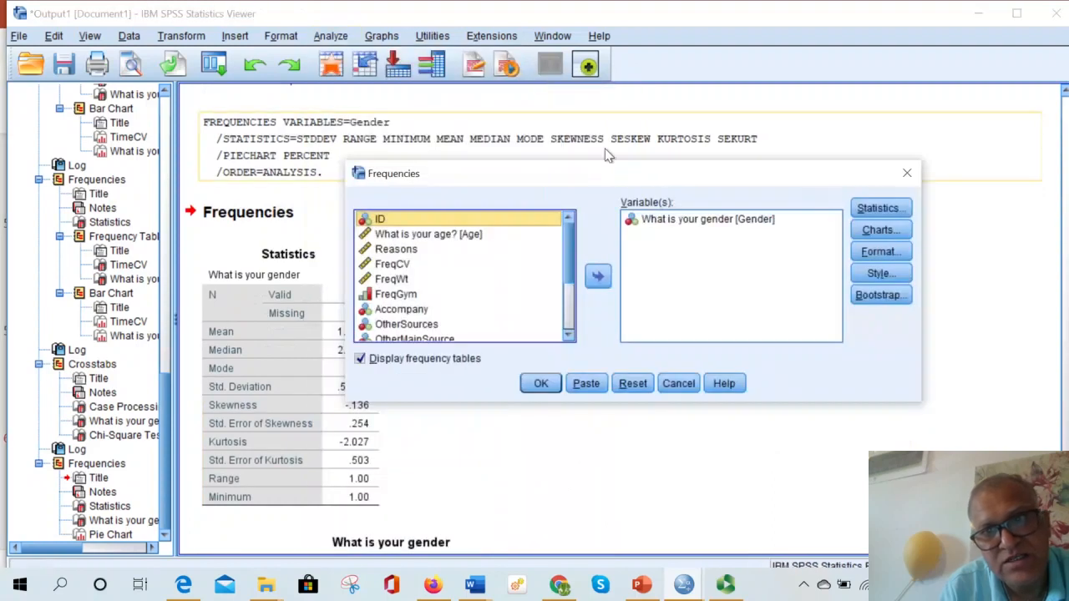
pyautogui.click(598, 276)
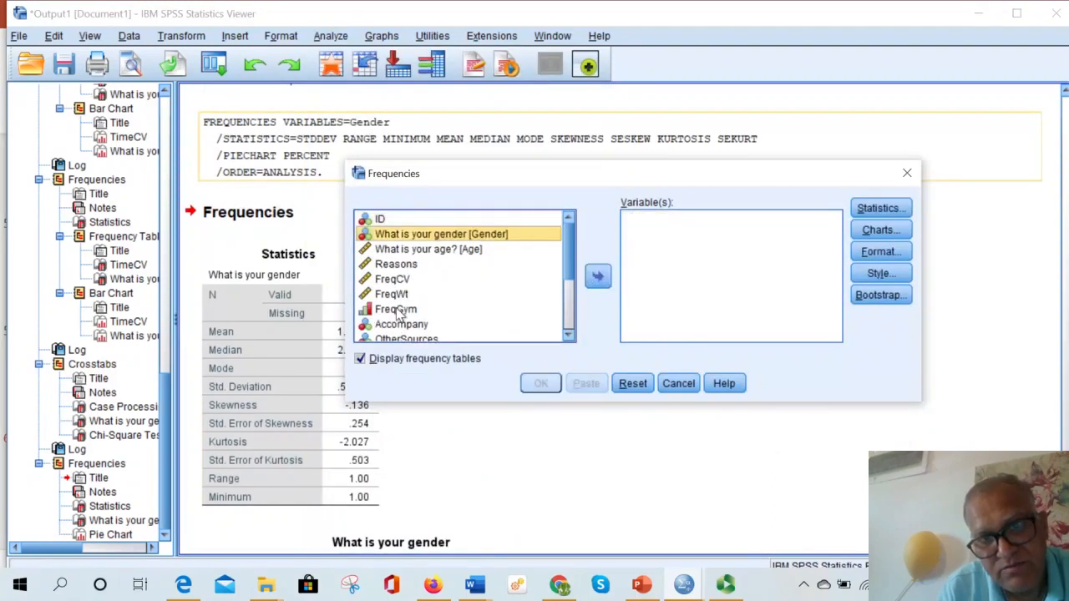
pyautogui.click(394, 280)
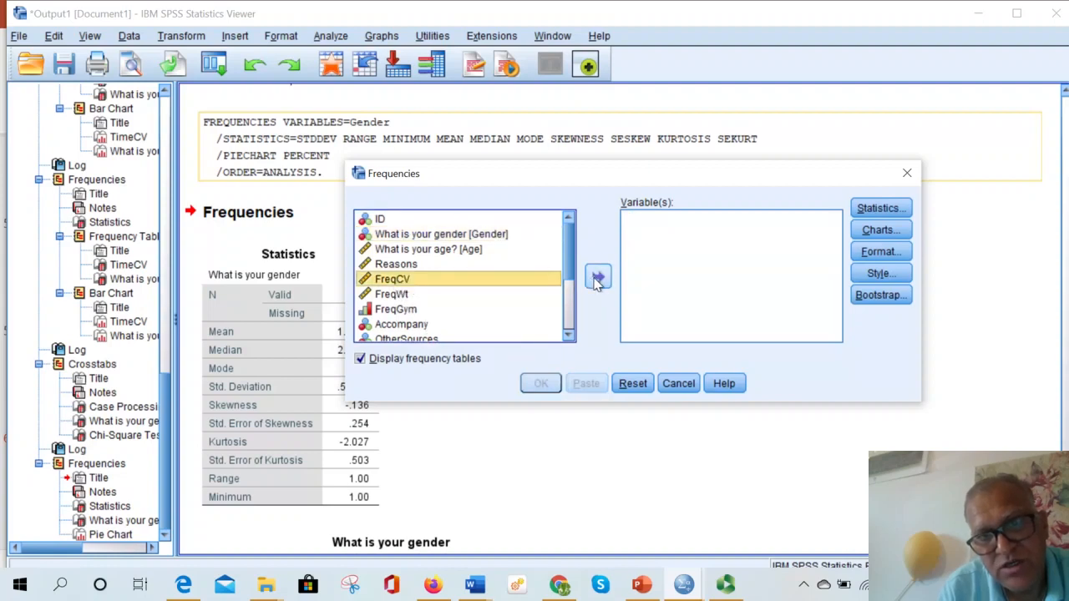
pyautogui.moveTo(567, 269); pyautogui.dragTo(565, 313)
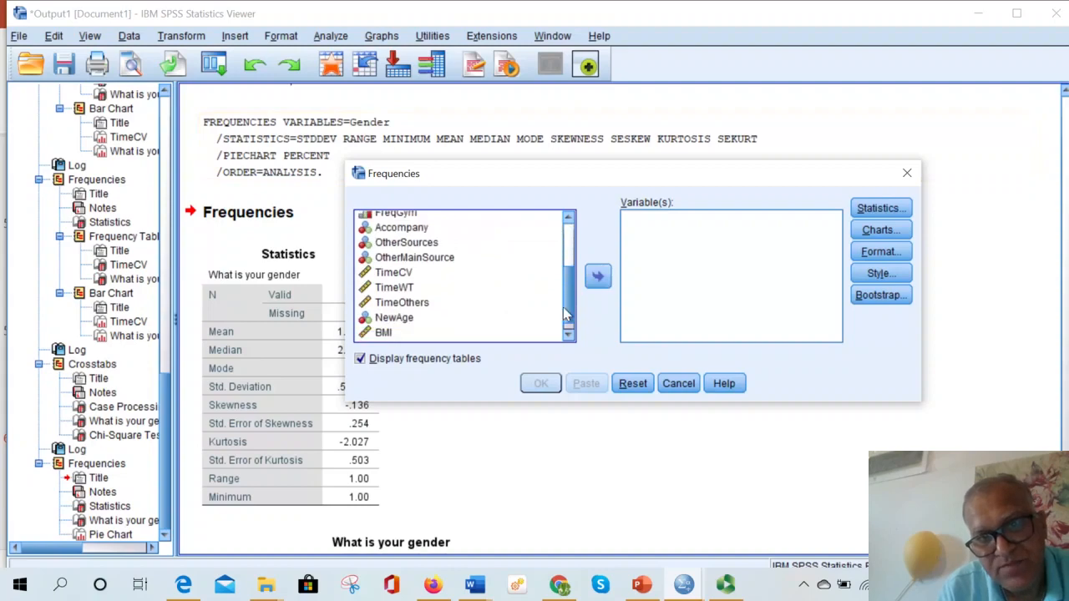
pyautogui.click(413, 273)
pyautogui.click(597, 284)
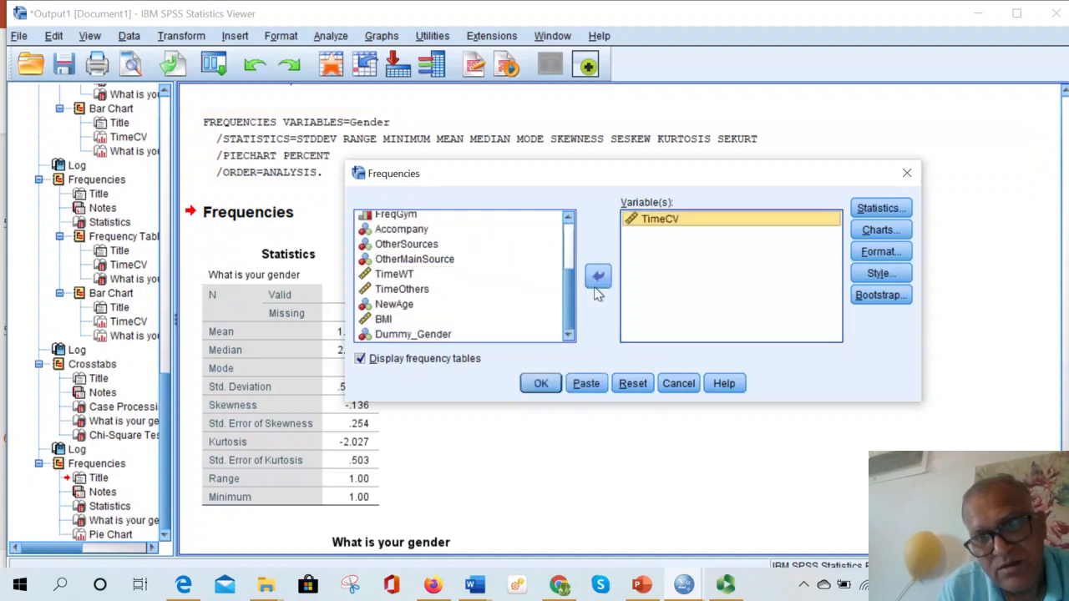
# - Keep the requested statistics, run the TimeCV frequencies with a histogram showing the normal curve, and review the output down to the histogram
pyautogui.click(878, 219)
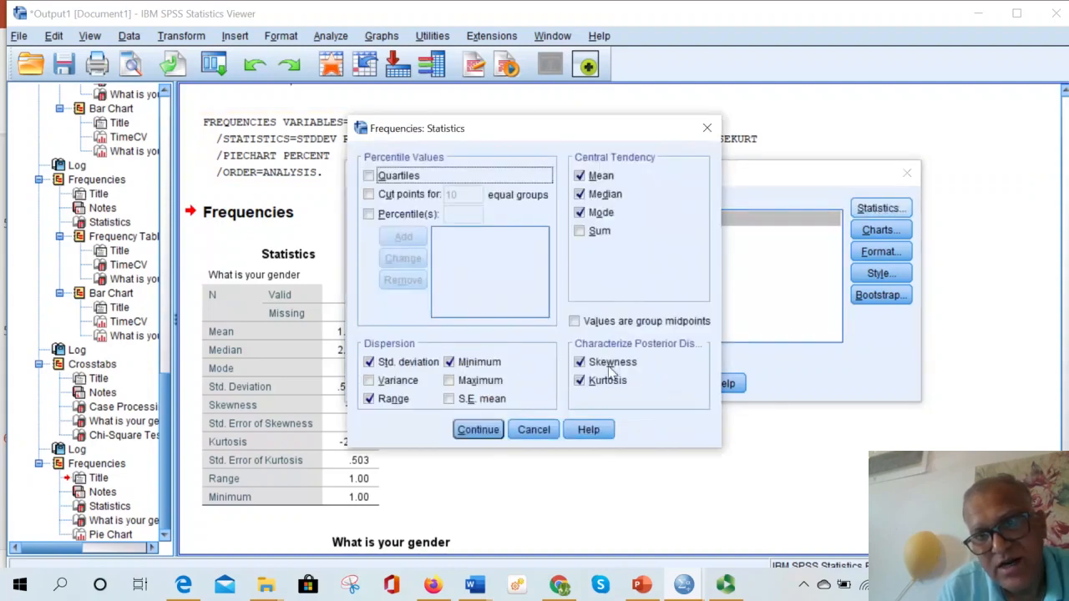
pyautogui.click(491, 433)
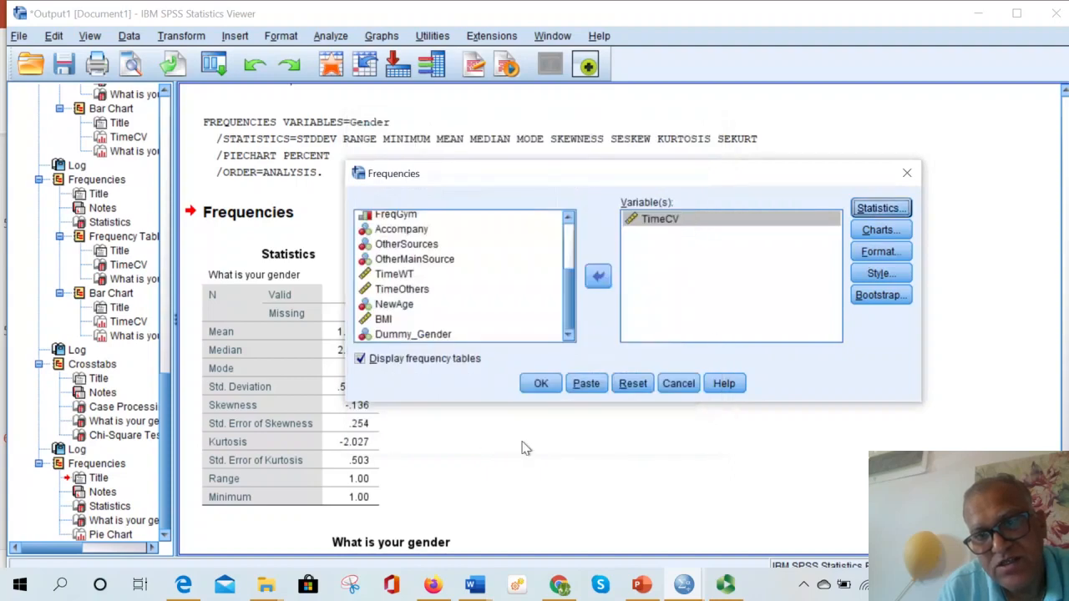
pyautogui.click(878, 232)
pyautogui.click(484, 281)
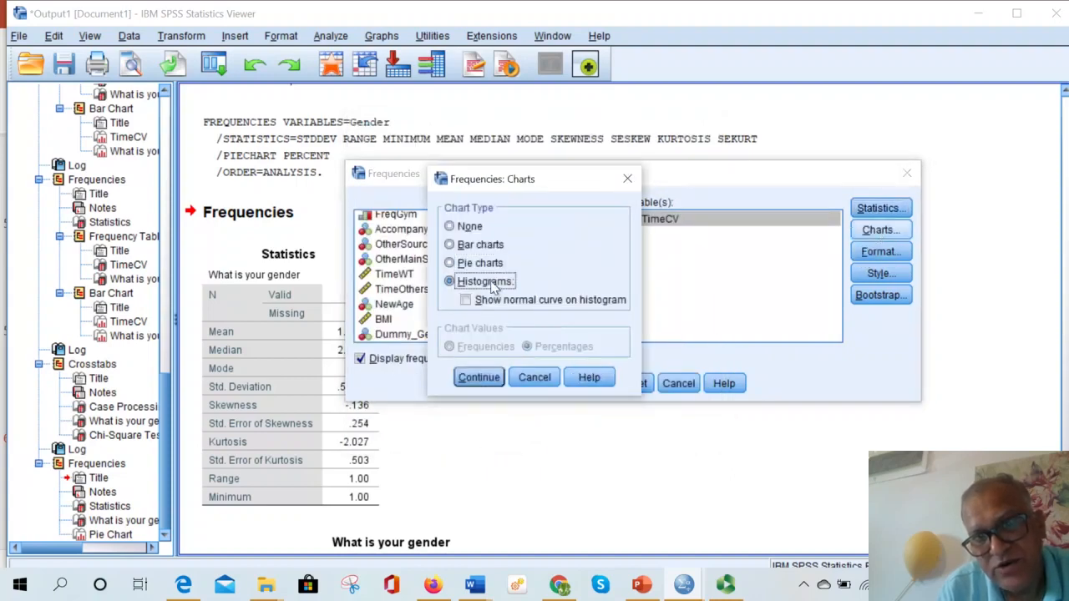
pyautogui.click(466, 301)
pyautogui.click(475, 378)
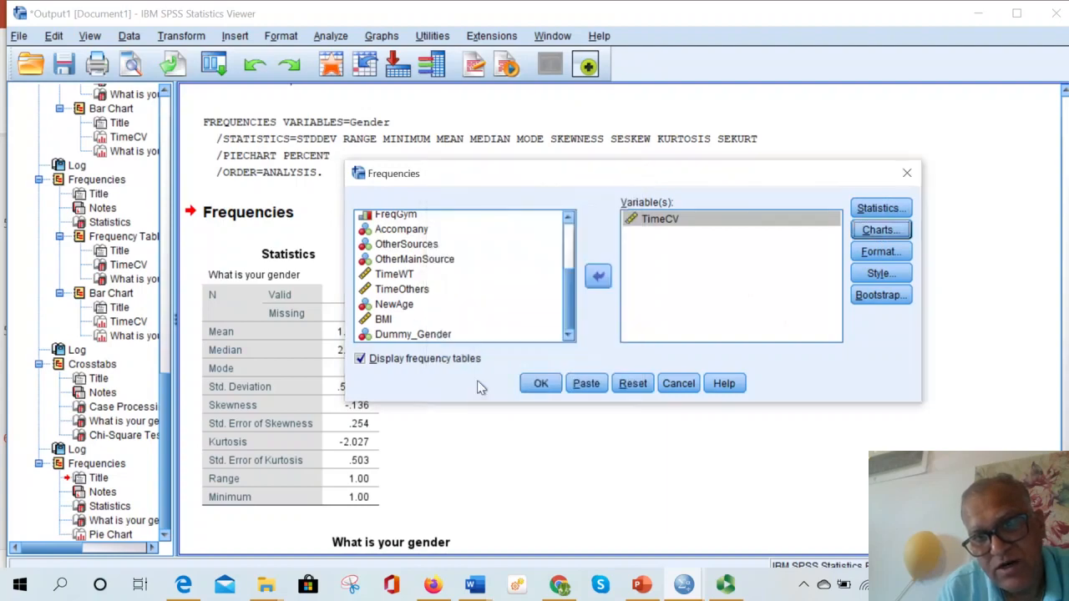
pyautogui.click(535, 383)
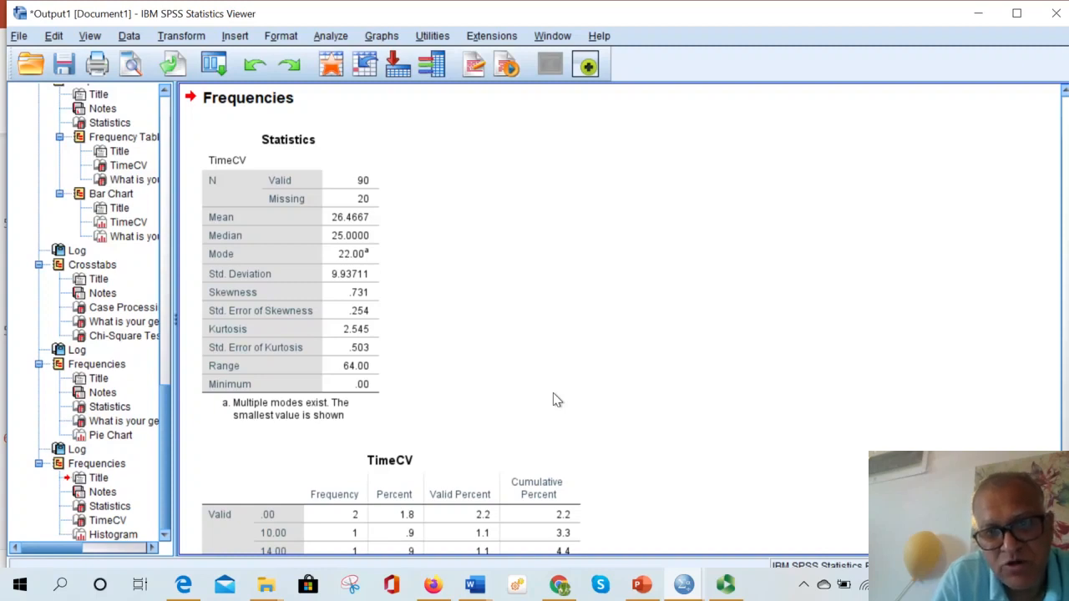
pyautogui.scroll(-2, 557, 400)
pyautogui.scroll(-10, 557, 400)
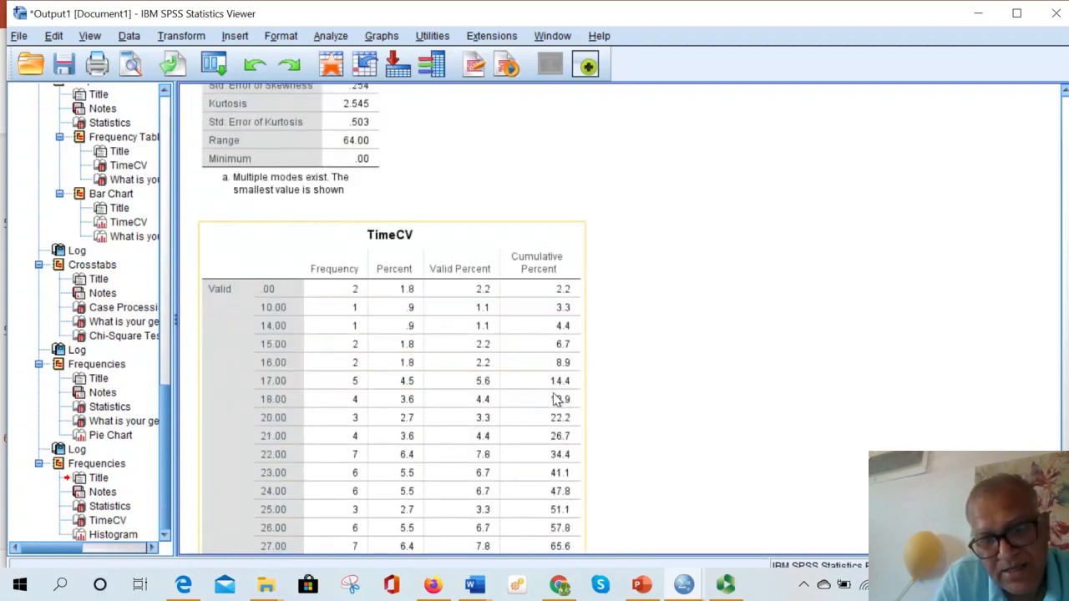
pyautogui.scroll(-10, 556, 400)
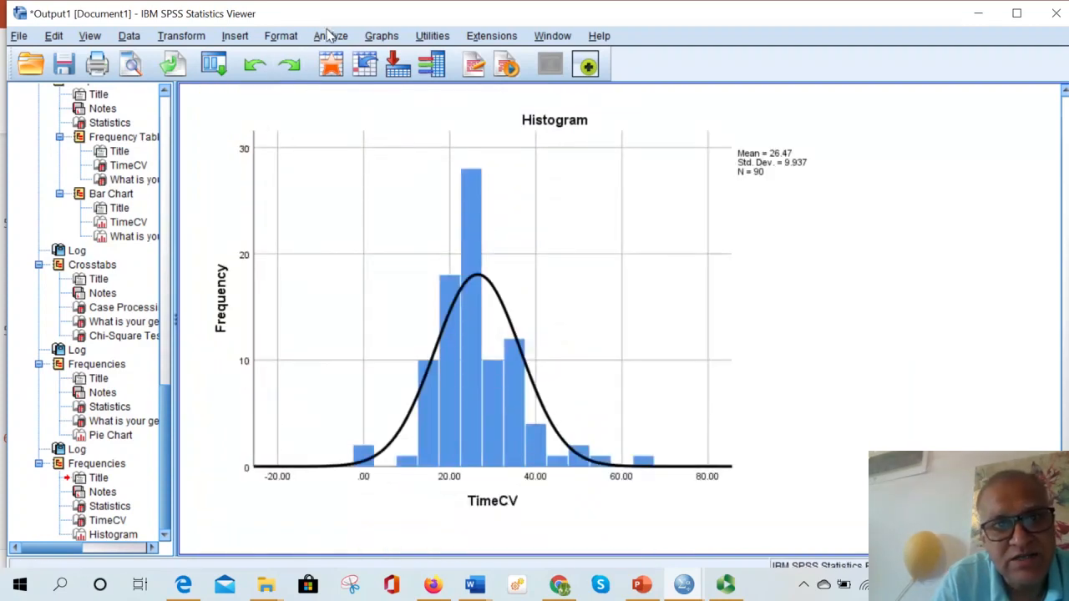
pyautogui.click(330, 36)
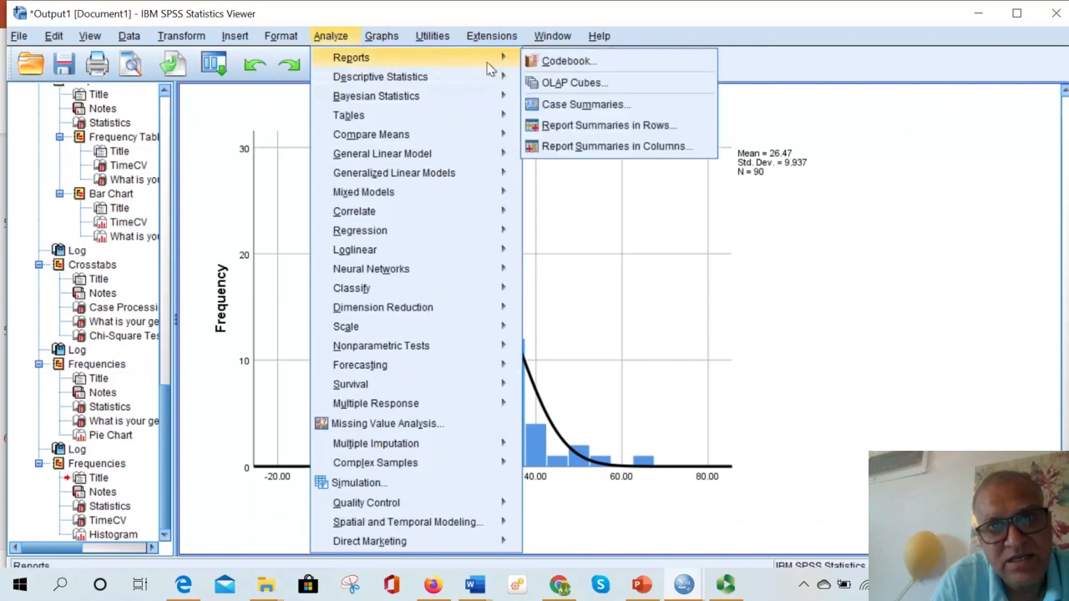
pyautogui.moveTo(370, 78)
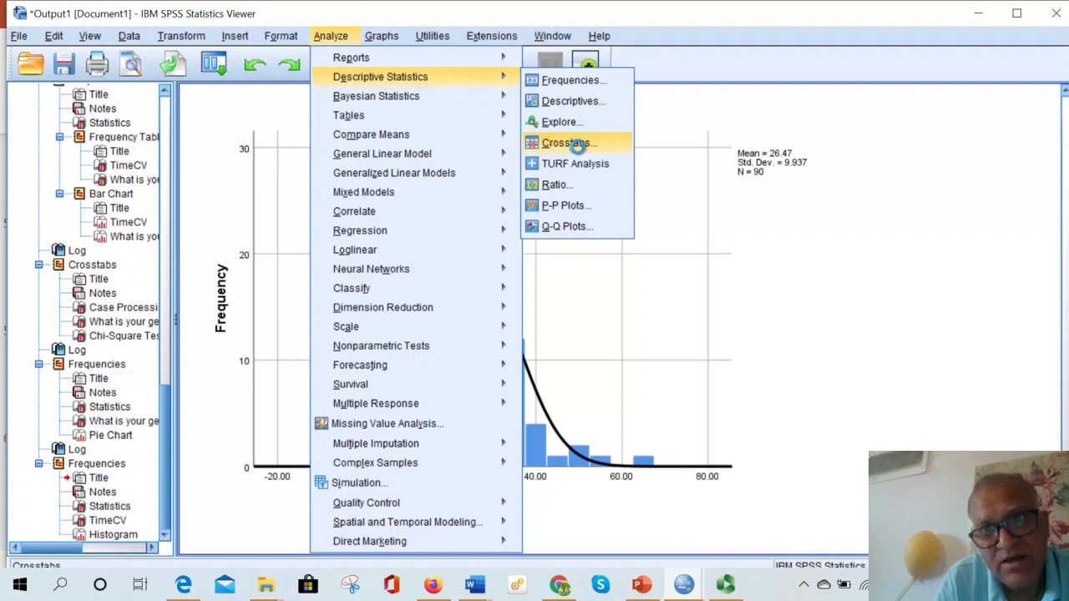
pyautogui.click(568, 142)
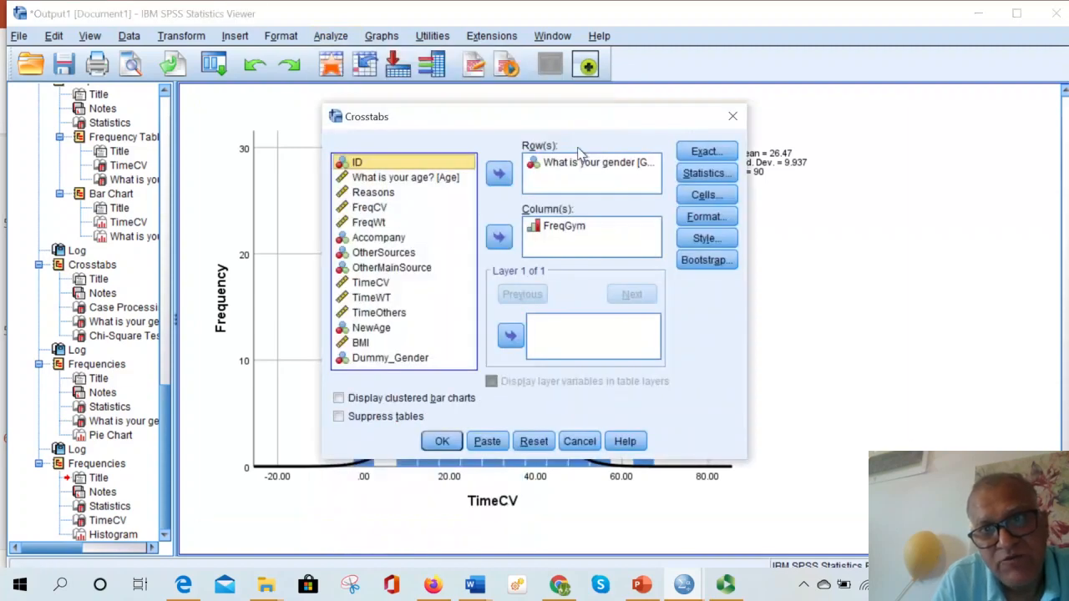
pyautogui.click(732, 116)
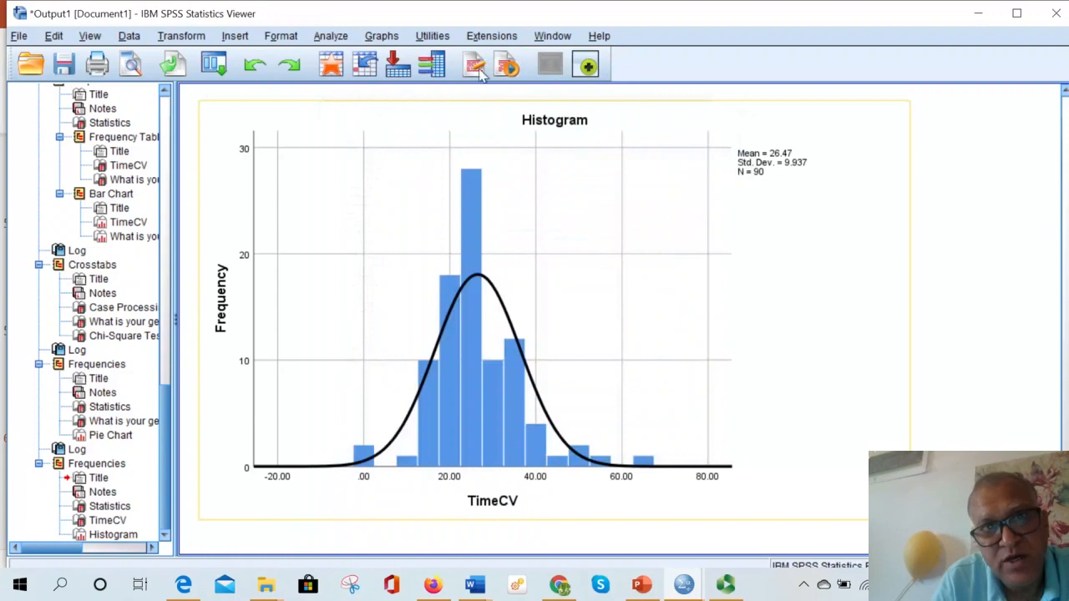
pyautogui.click(340, 37)
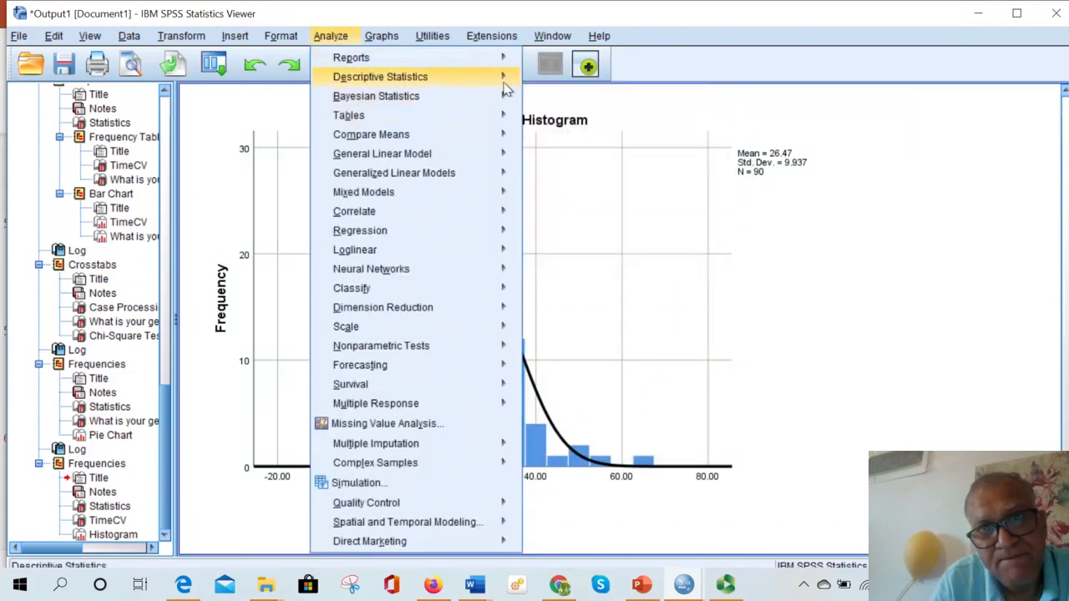
pyautogui.moveTo(510, 82)
pyautogui.click(615, 167)
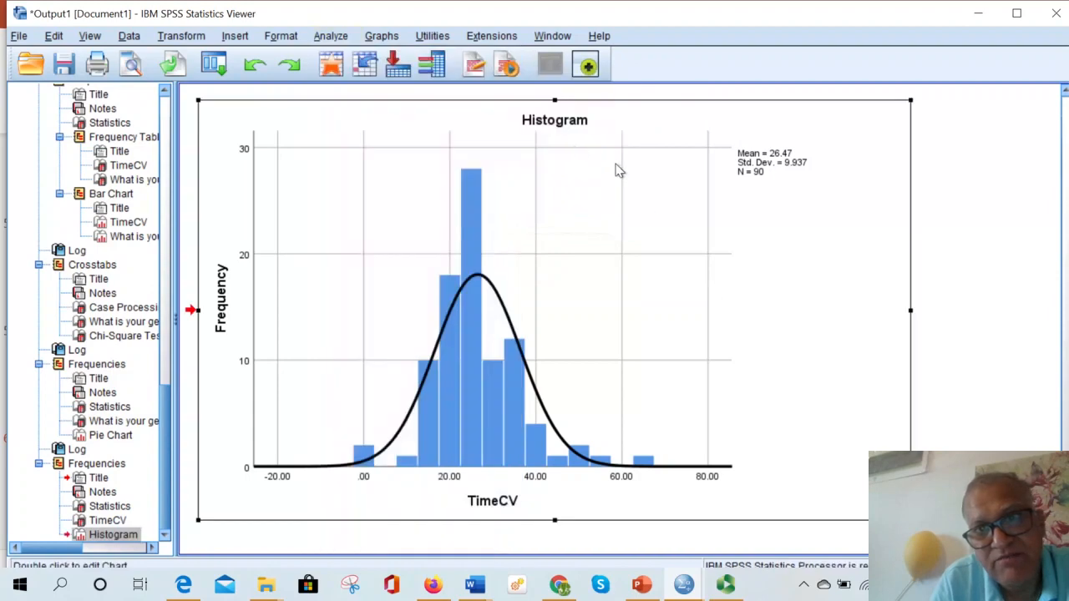
pyautogui.doubleClick(660, 232)
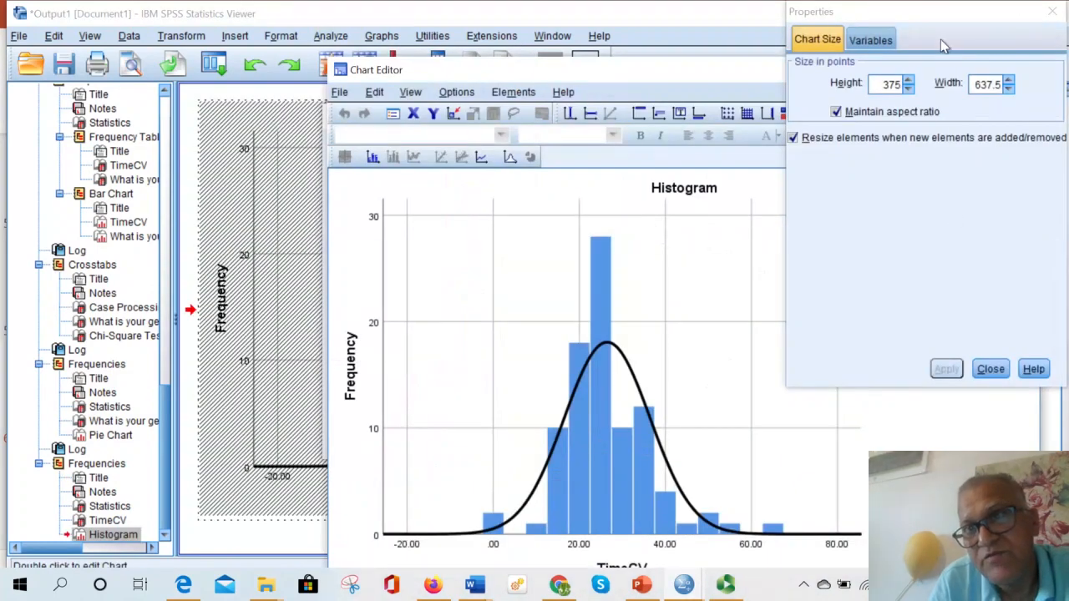
pyautogui.moveTo(929, 20); pyautogui.dragTo(582, 98)
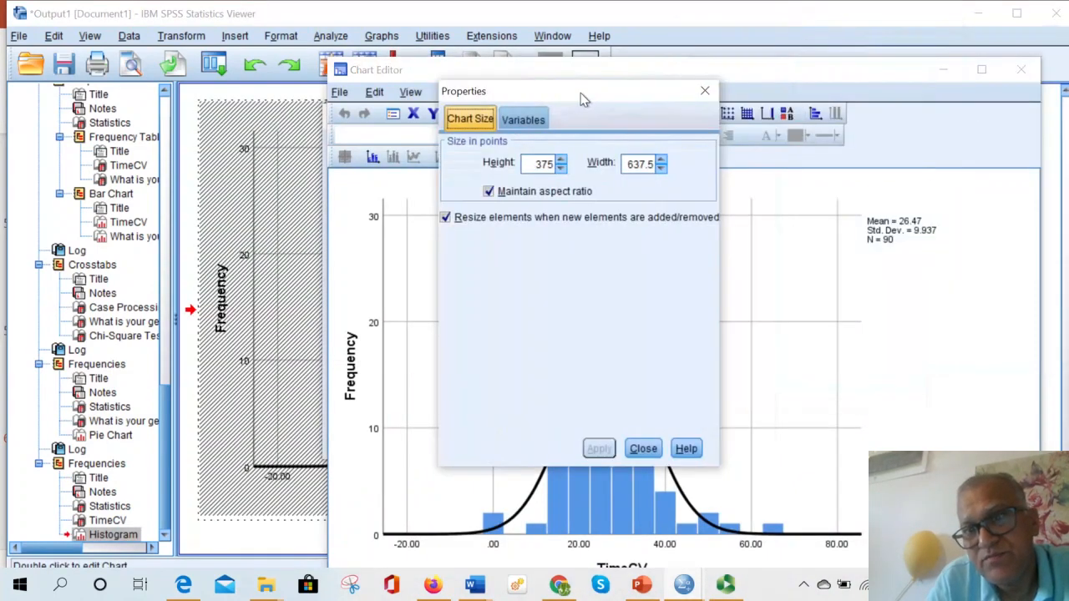
pyautogui.click(644, 450)
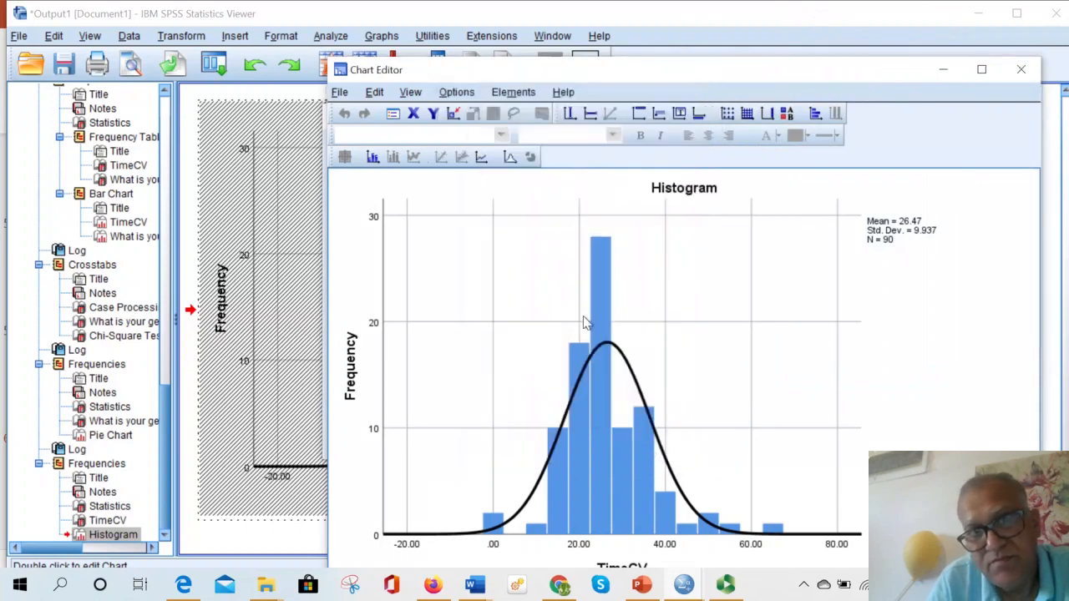
pyautogui.click(295, 184)
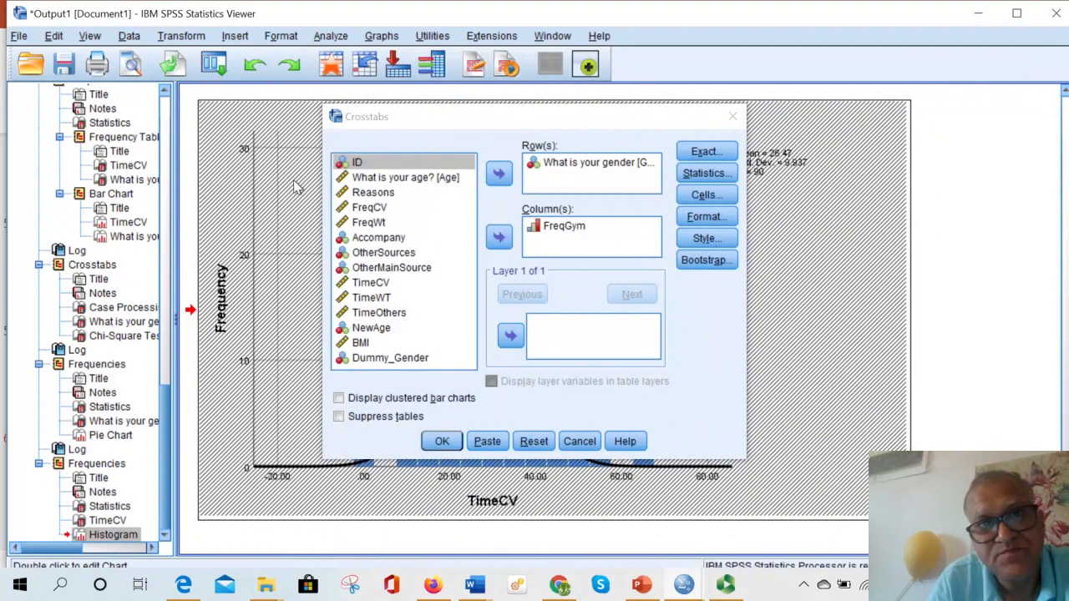
# - Open the Crosstabs analysis and clear gender from the rows and FreqGym from the columns
pyautogui.click(338, 36)
pyautogui.moveTo(379, 79)
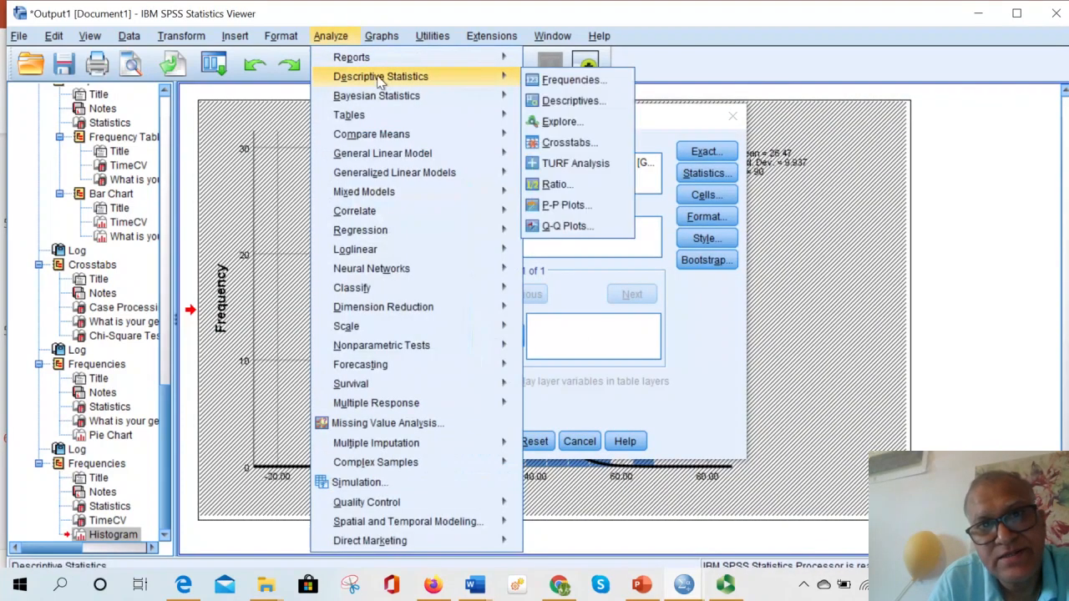
pyautogui.click(585, 144)
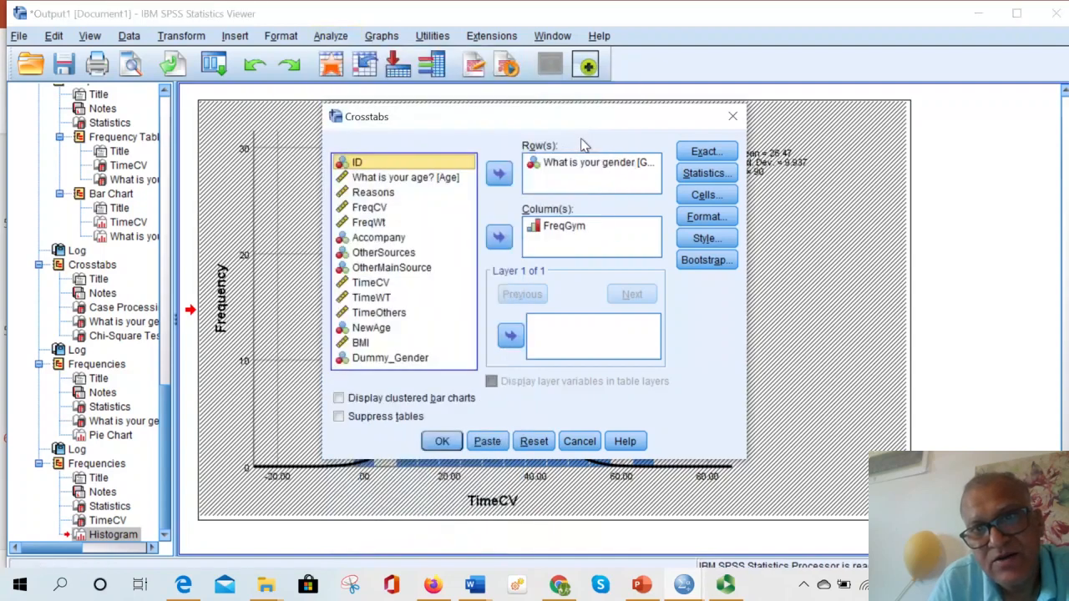
pyautogui.click(587, 167)
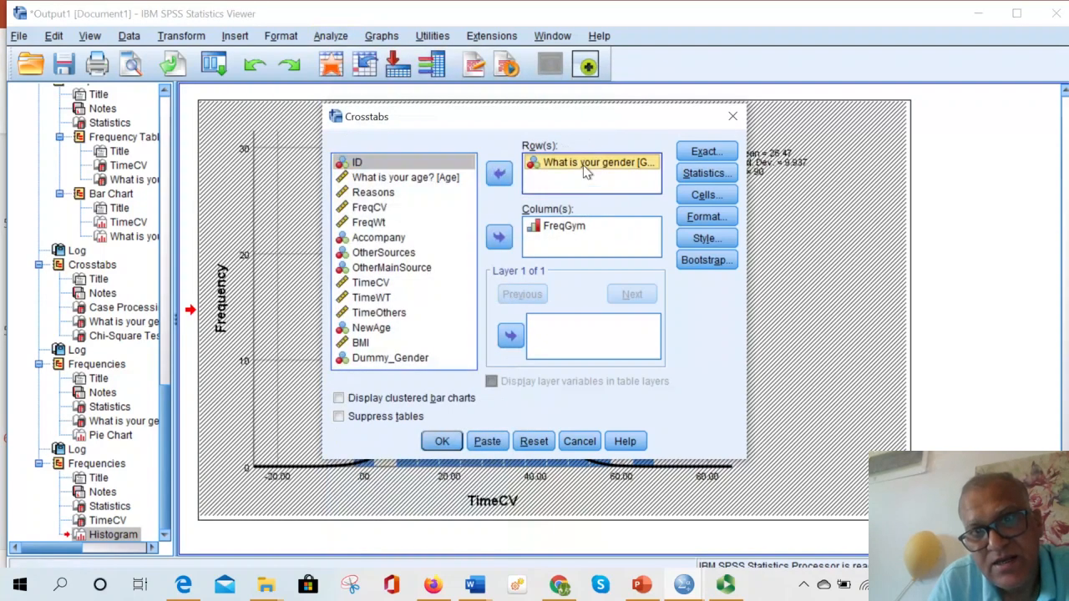
pyautogui.click(498, 173)
pyautogui.click(545, 227)
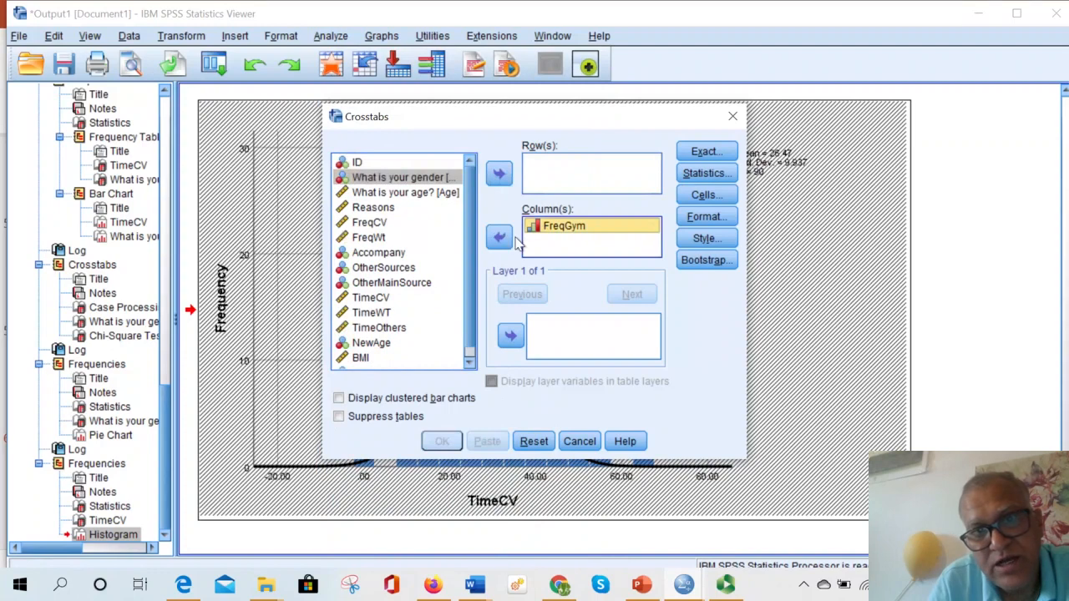
pyautogui.click(503, 236)
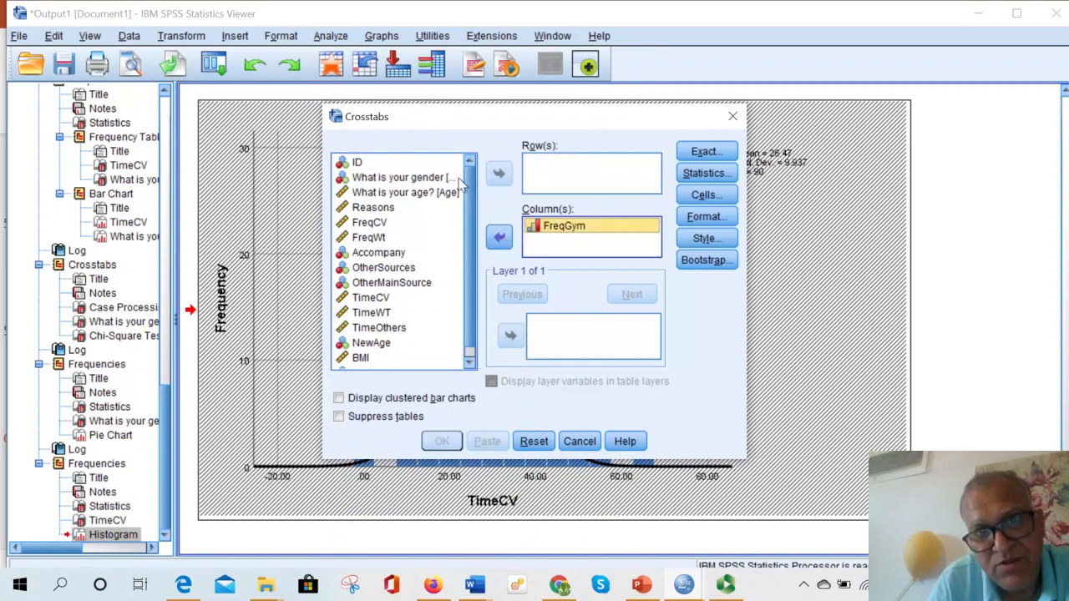
pyautogui.click(501, 241)
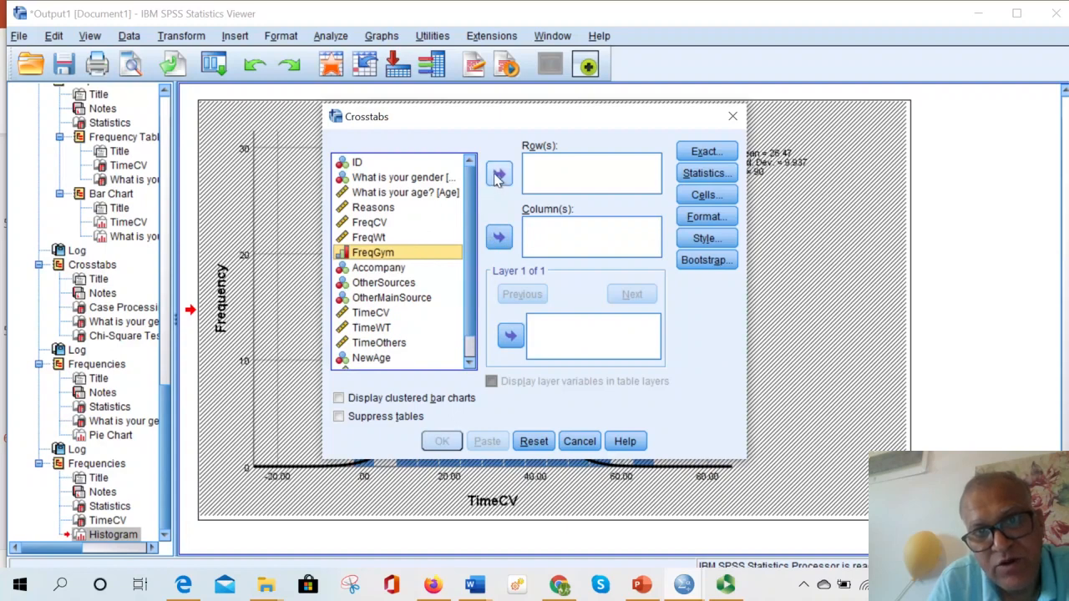
# - Assign FreqGym as the column variable and gender as the row variable of the crosstab
pyautogui.click(498, 240)
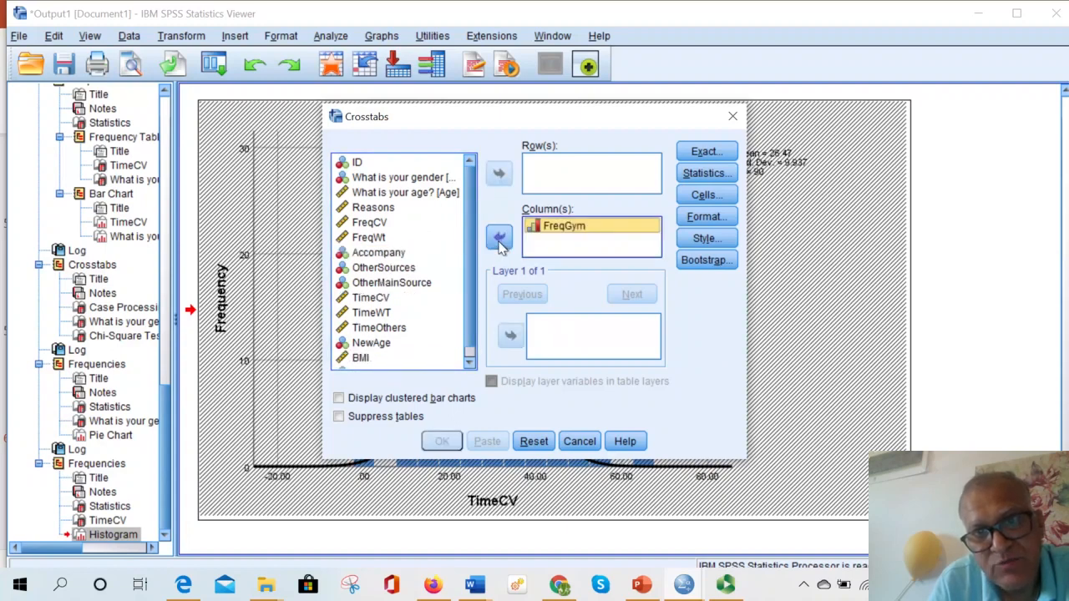
pyautogui.click(403, 178)
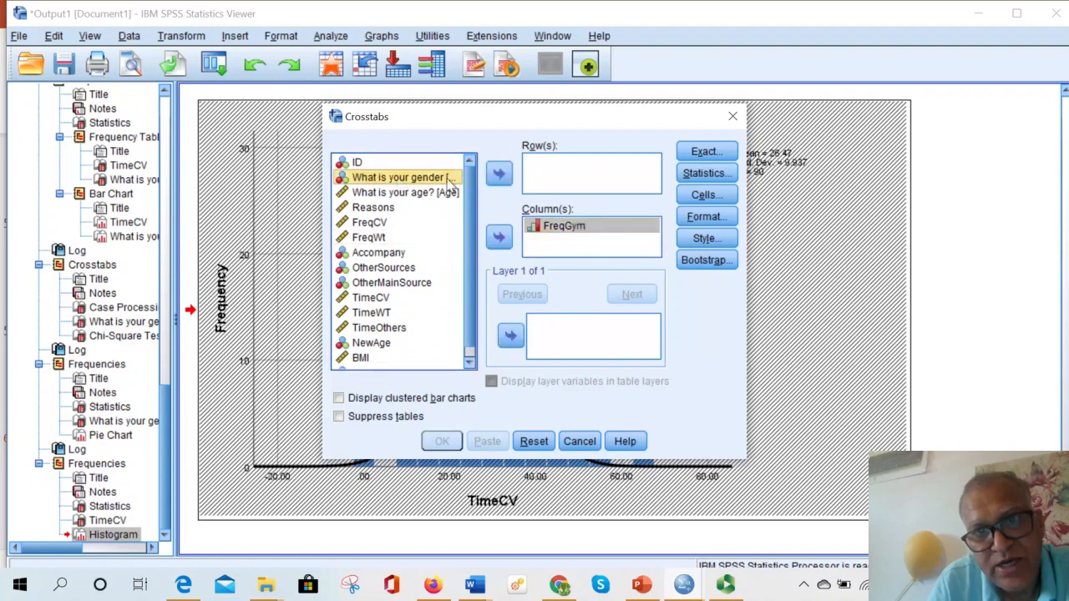
pyautogui.click(499, 174)
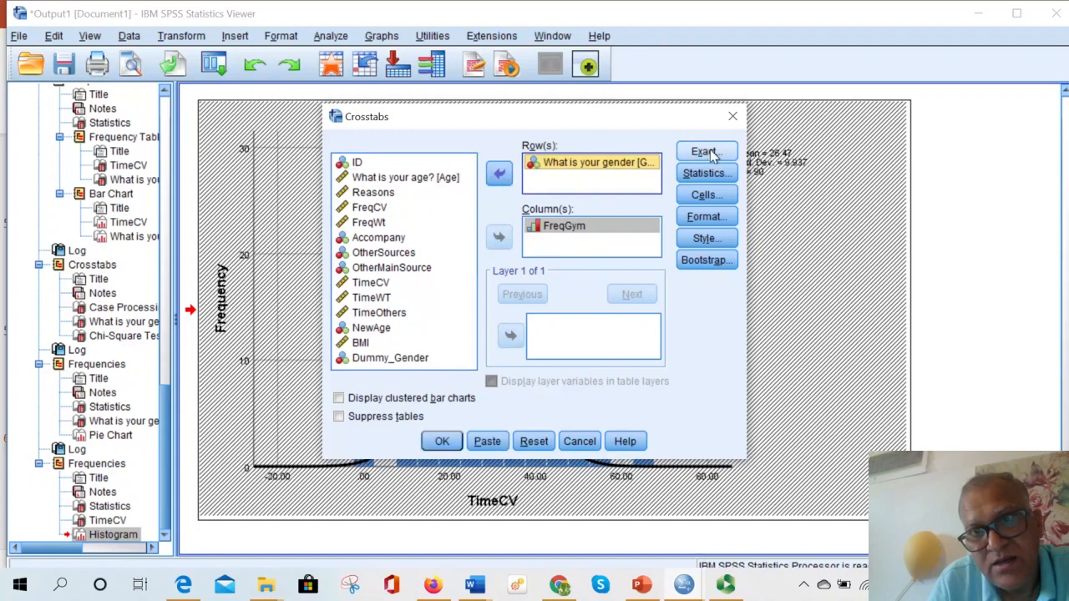
# - Request the Chi-square statistic for the gender by FreqGym crosstab
pyautogui.click(708, 173)
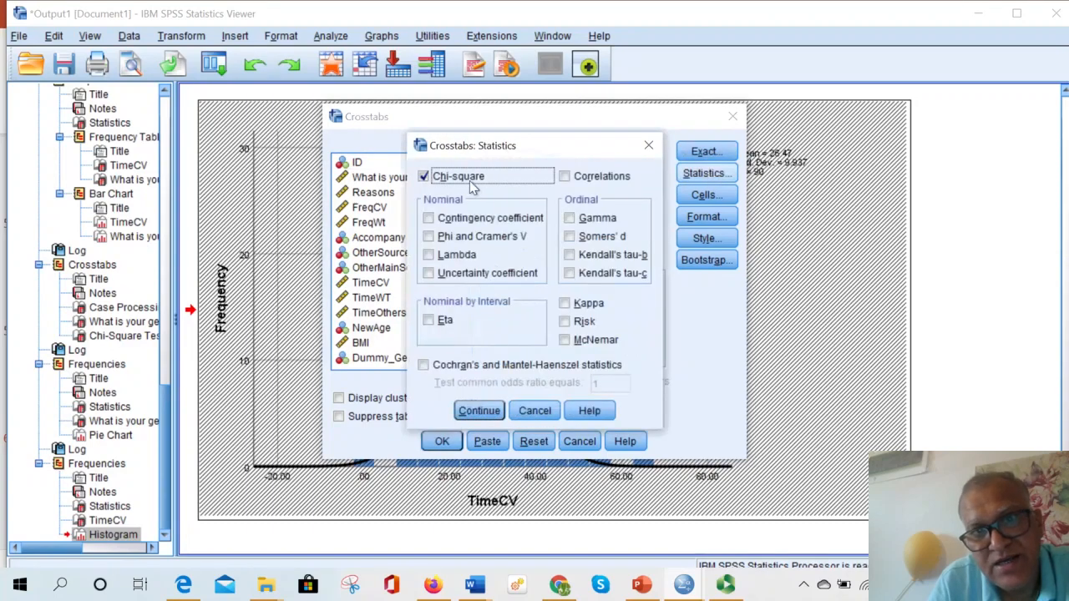
pyautogui.click(471, 179)
pyautogui.click(470, 179)
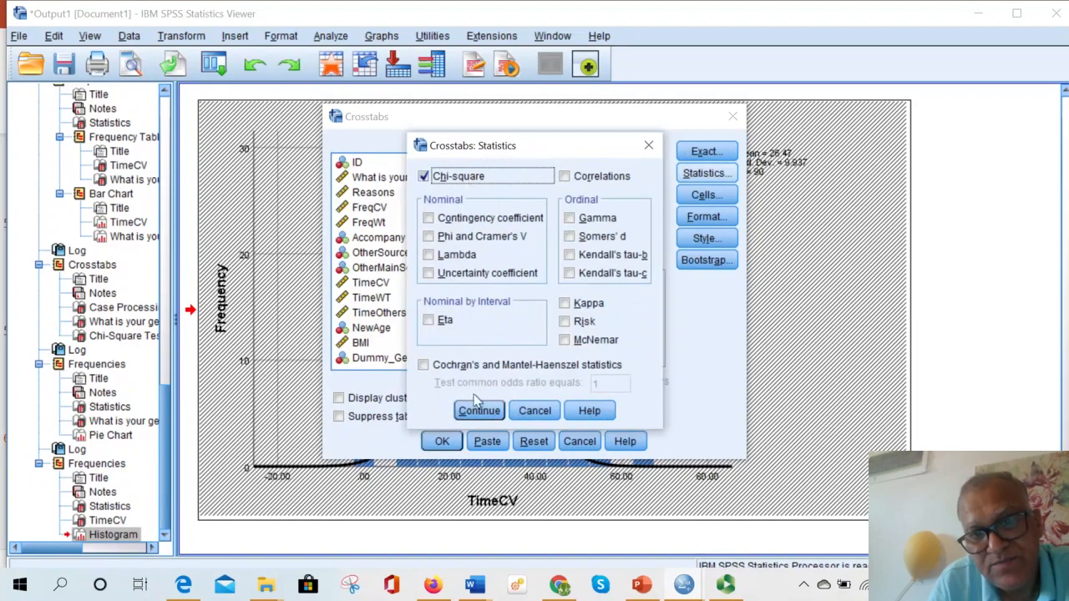
pyautogui.click(479, 410)
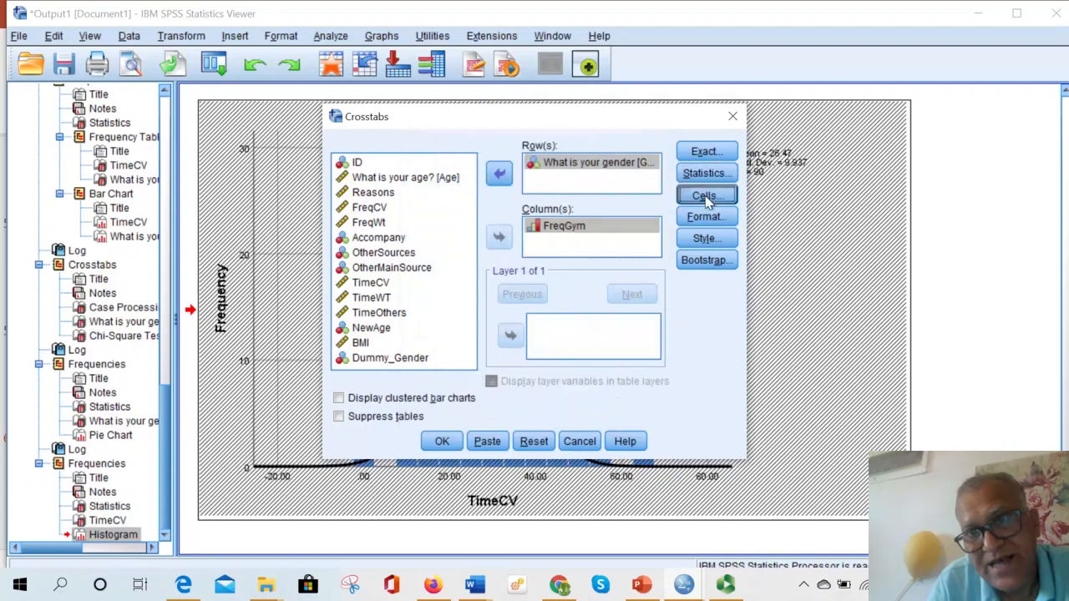
# - Keep observed counts and column percentages in the cells, then run the crosstab and review its output down to the chi-square tests
pyautogui.click(701, 194)
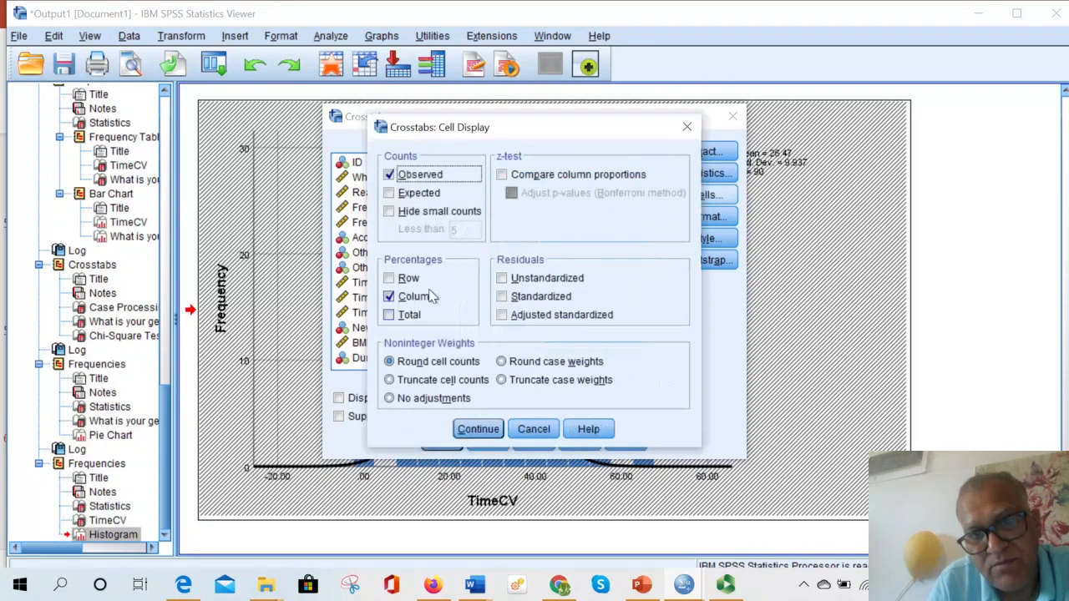
pyautogui.click(477, 430)
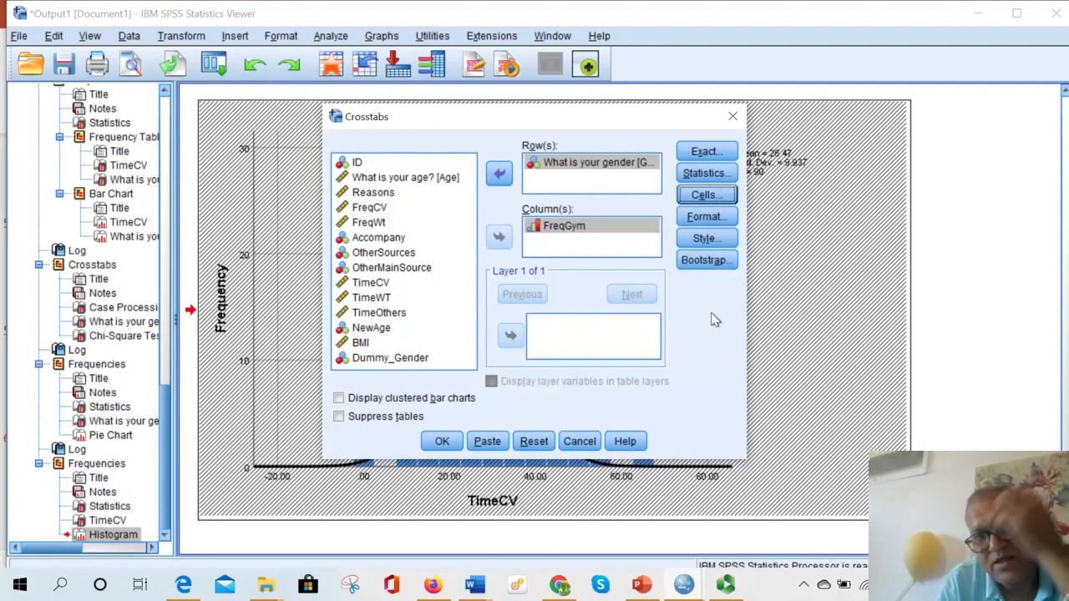
pyautogui.click(441, 443)
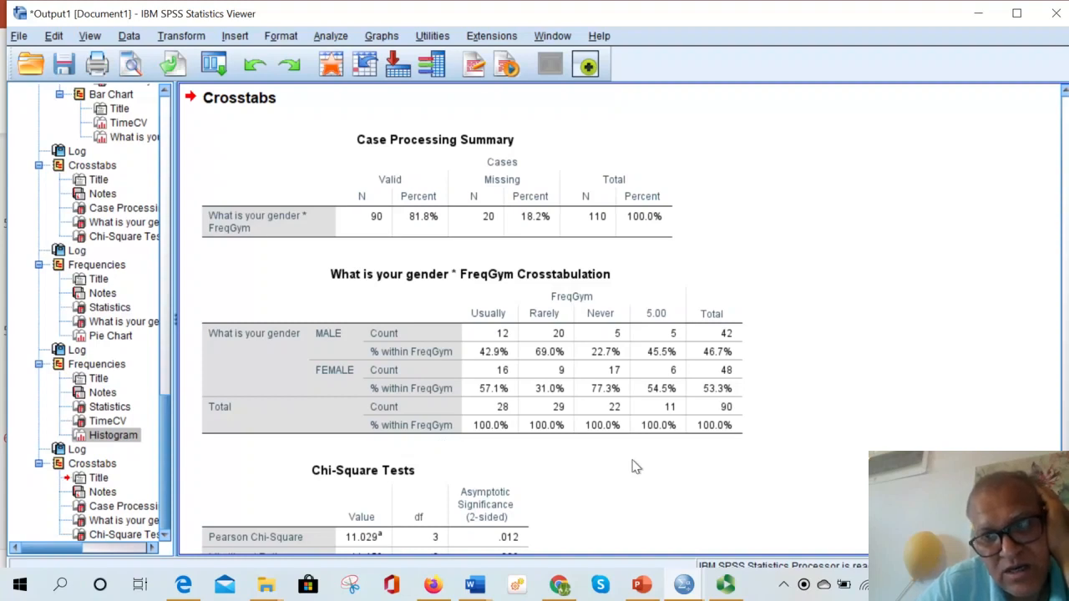
pyautogui.scroll(-3, 632, 437)
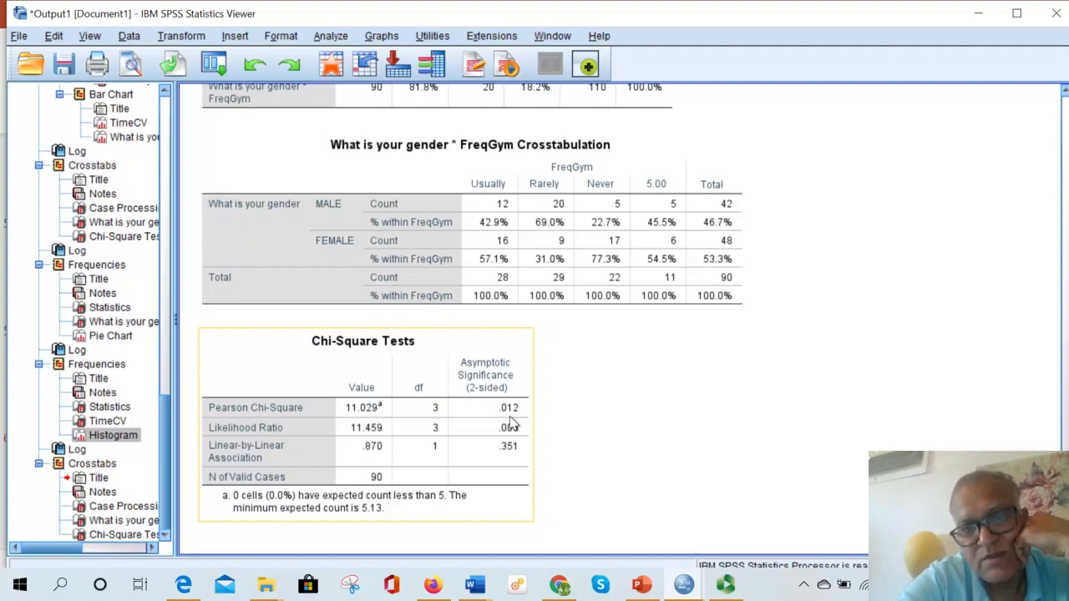
# - Reopen the Crosstabs analysis and replace FreqGym with Reasons as the column variable, keeping gender in the rows
pyautogui.click(338, 34)
pyautogui.moveTo(386, 81)
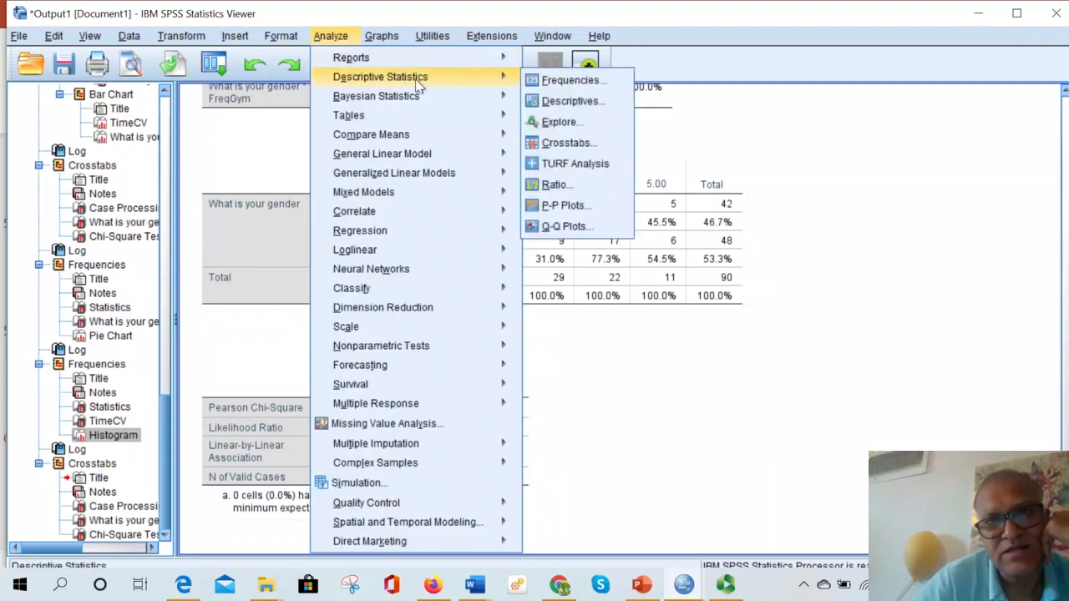
pyautogui.moveTo(457, 96)
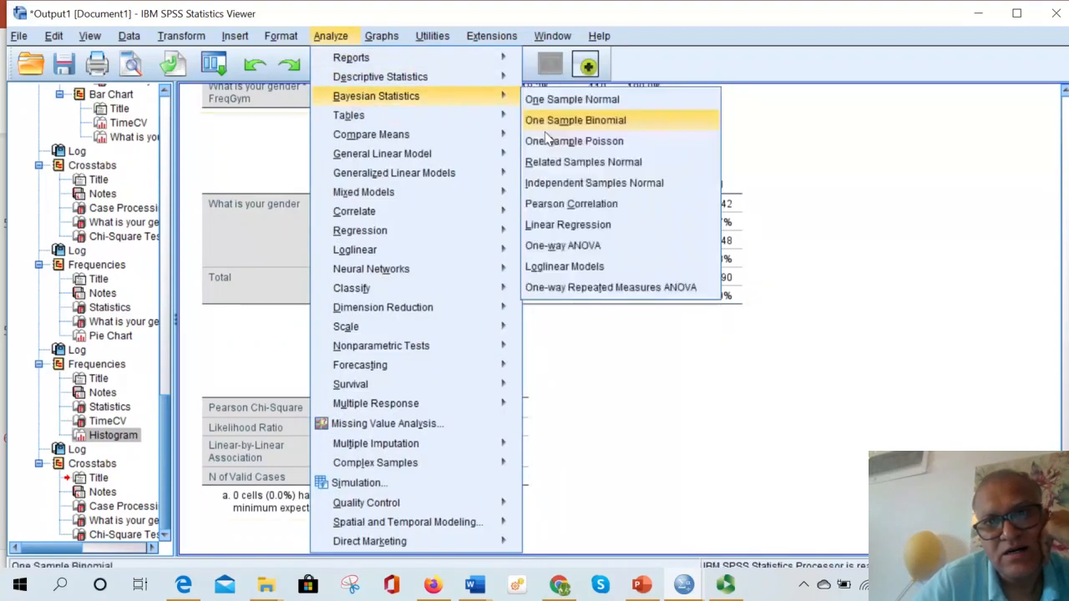
pyautogui.moveTo(431, 76)
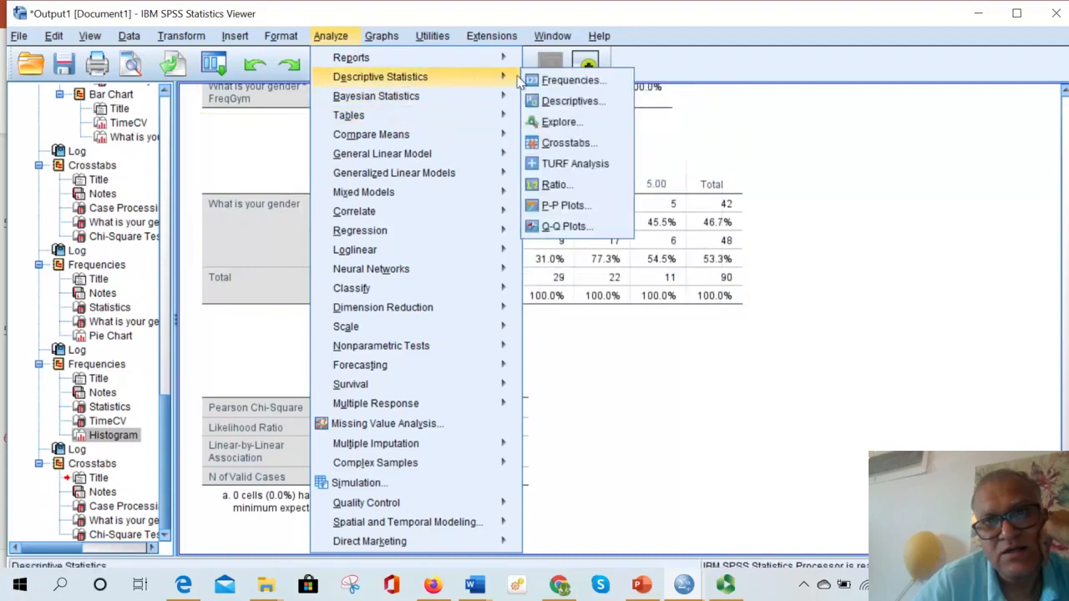
pyautogui.click(556, 142)
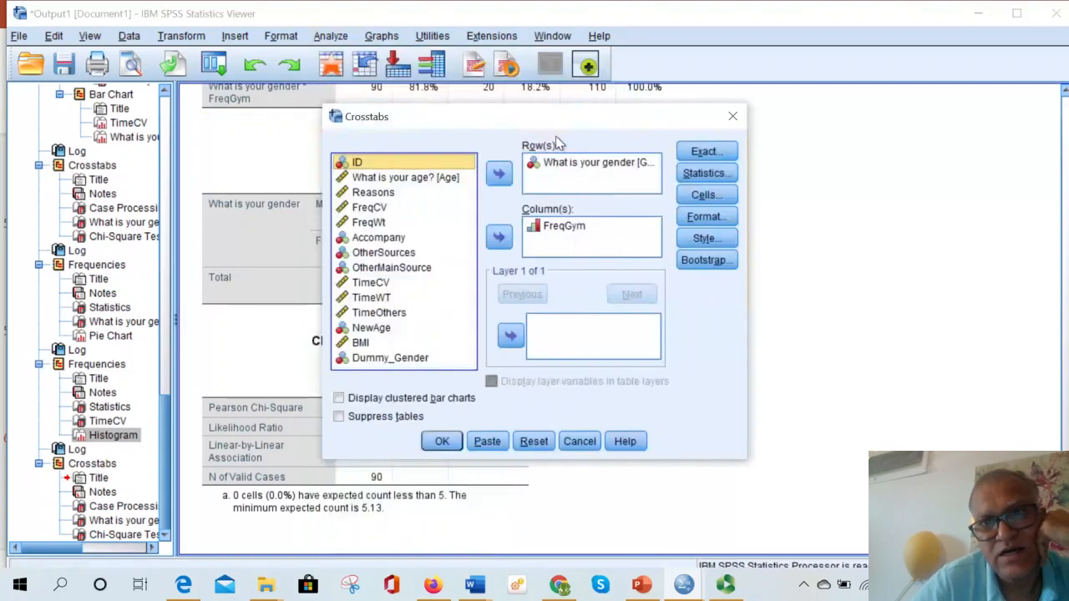
pyautogui.doubleClick(568, 229)
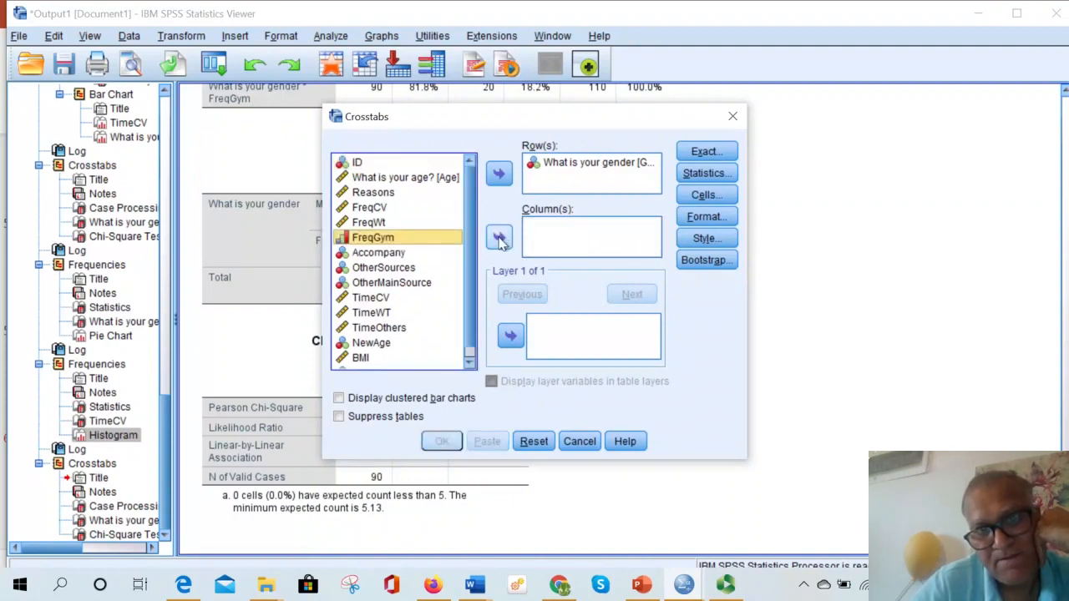
pyautogui.click(380, 195)
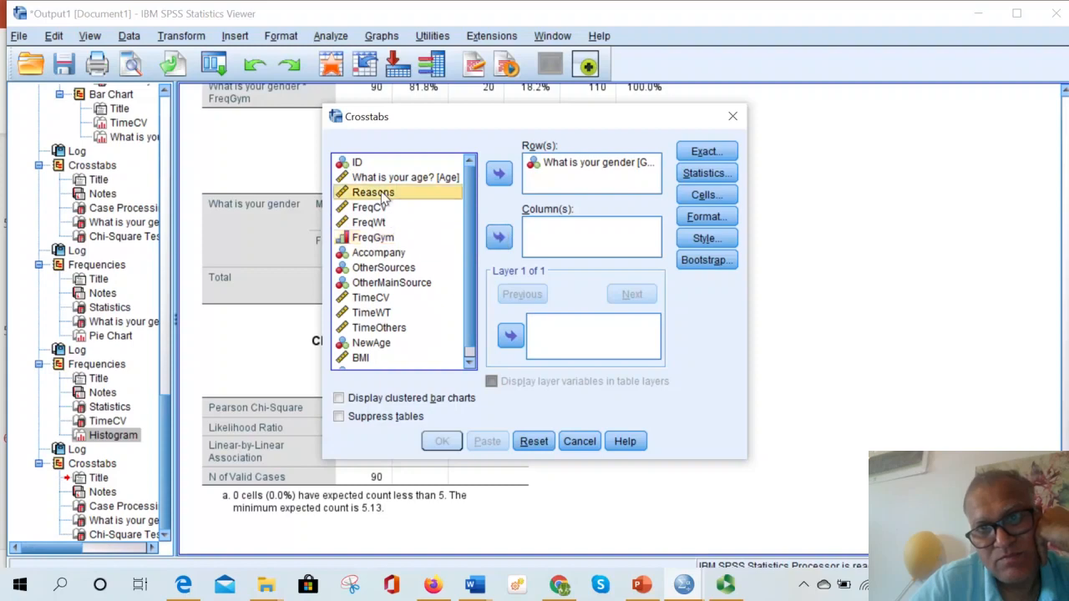
pyautogui.click(500, 238)
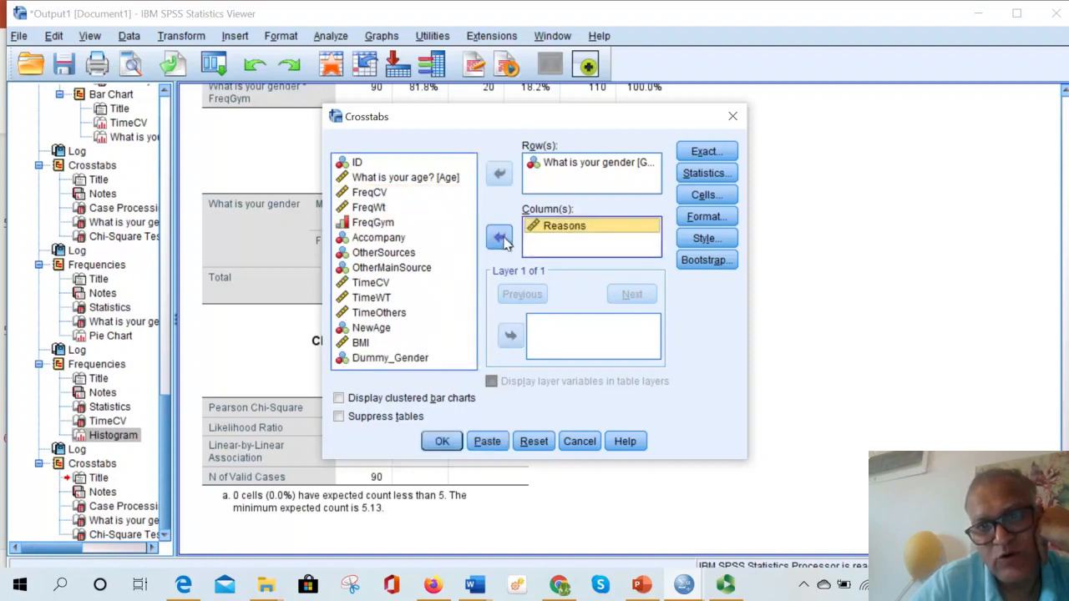
# - Run the gender by Reasons crosstab and review the crosstabulation and chi-square tests
pyautogui.click(455, 440)
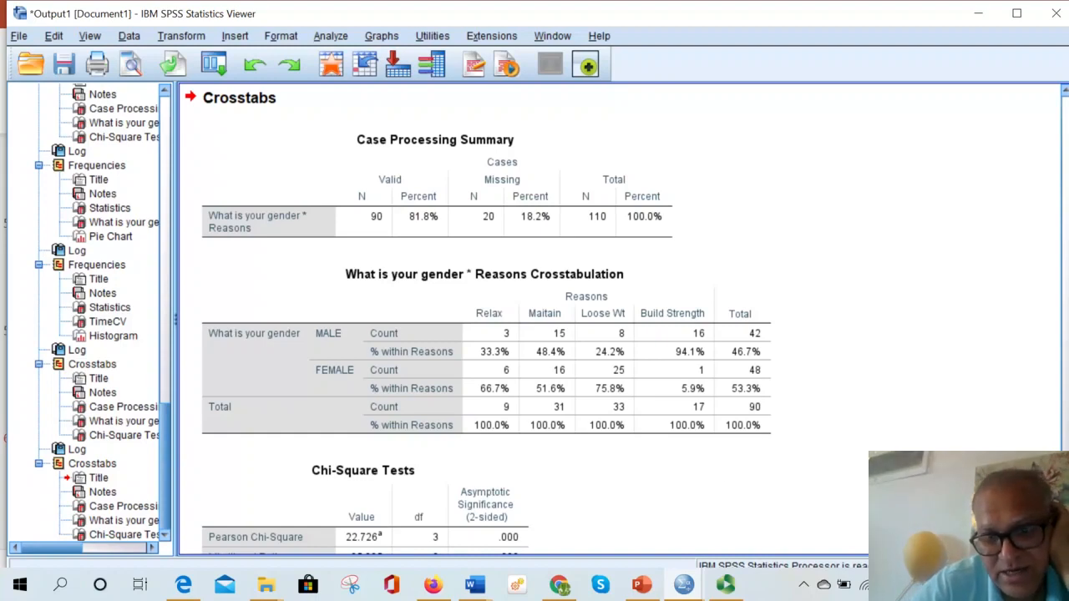
pyautogui.scroll(-2, 538, 495)
pyautogui.click(532, 488)
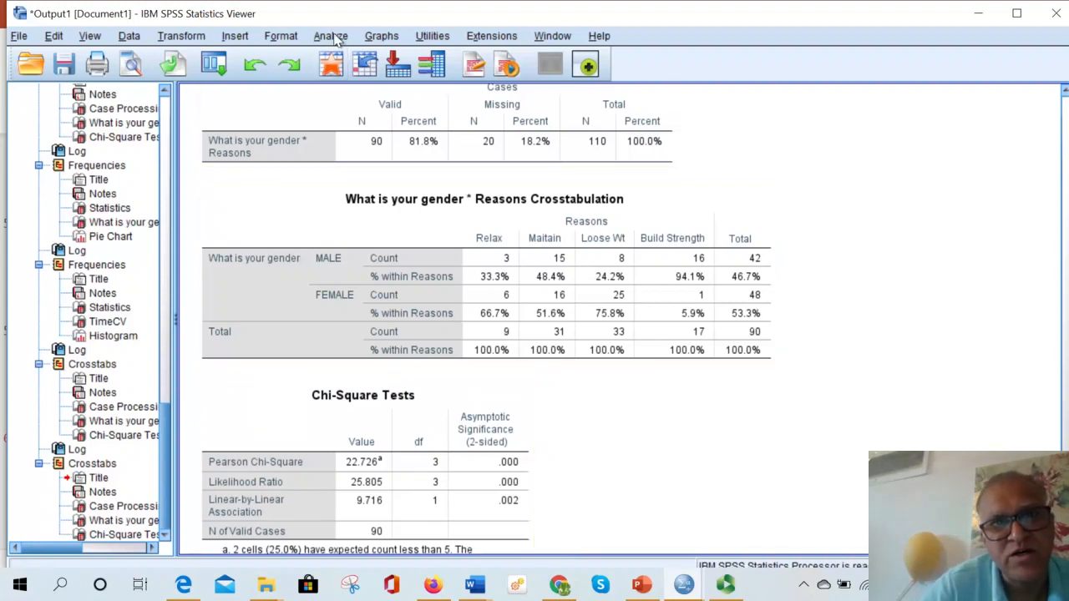
# - Start an Independent-Samples T Test with TimeCV as the test variable
pyautogui.click(332, 36)
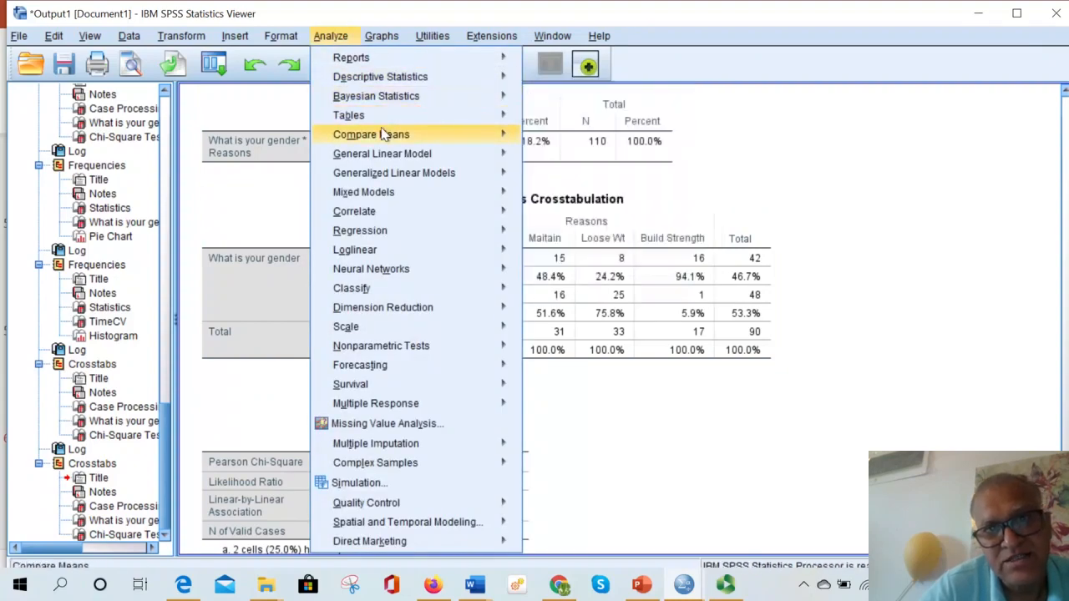
pyautogui.moveTo(387, 136)
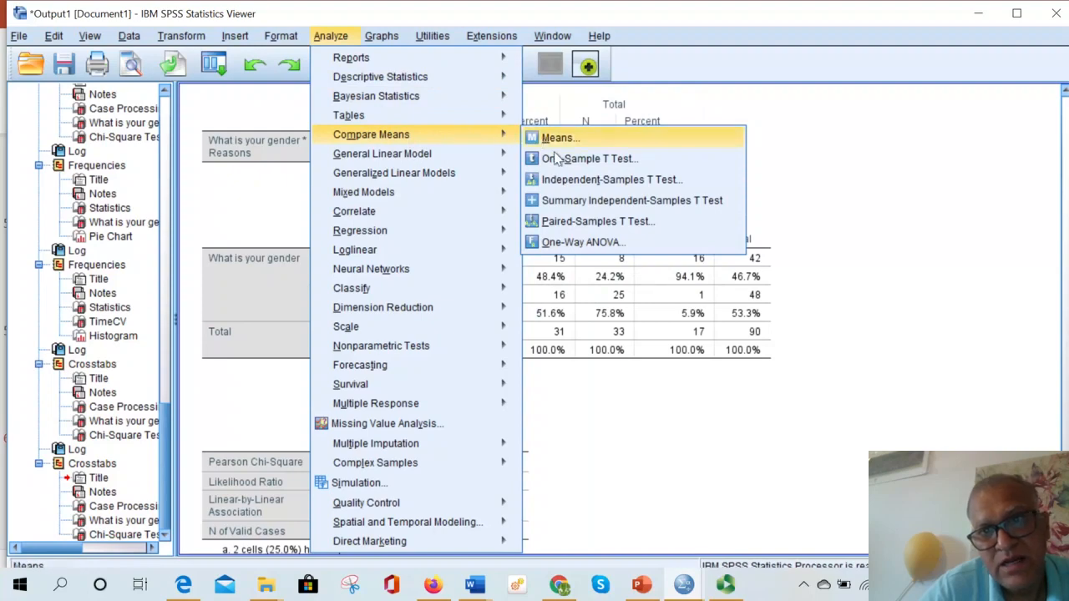
pyautogui.click(587, 183)
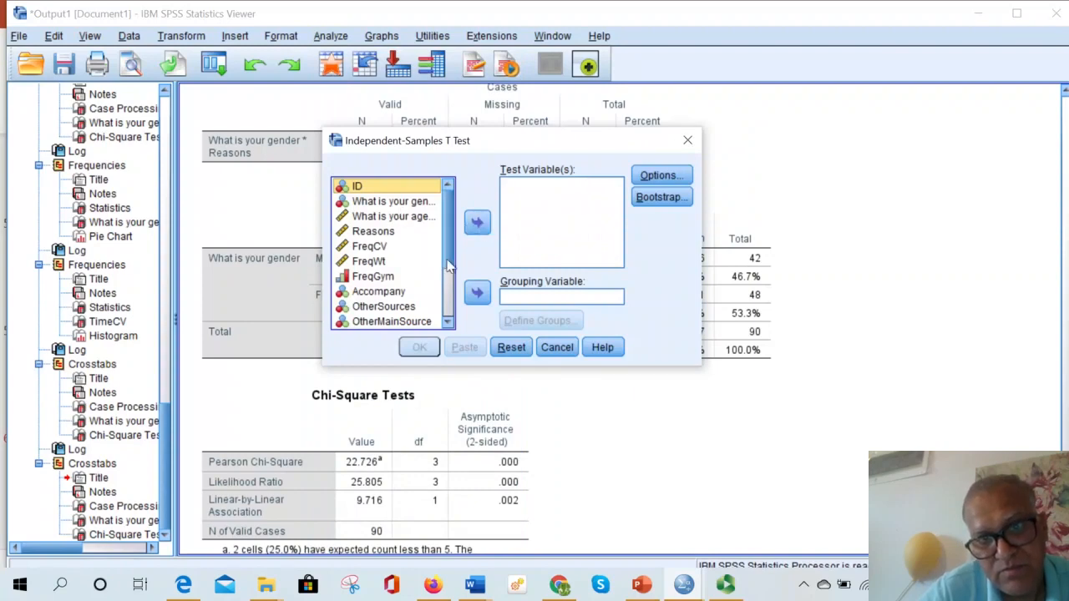
pyautogui.scroll(-2, 435, 275)
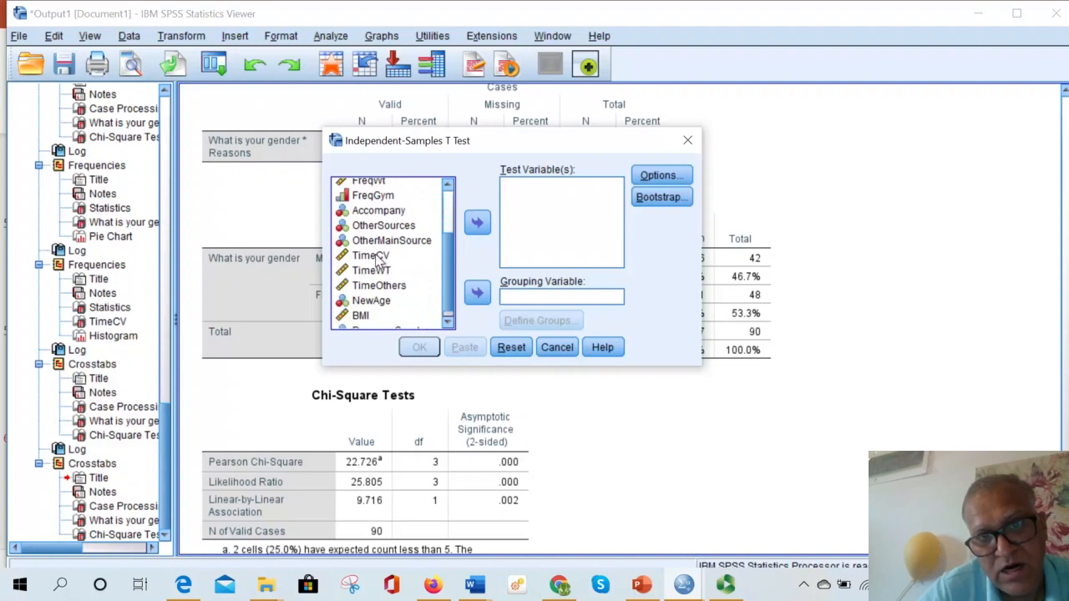
pyautogui.click(374, 256)
pyautogui.click(478, 222)
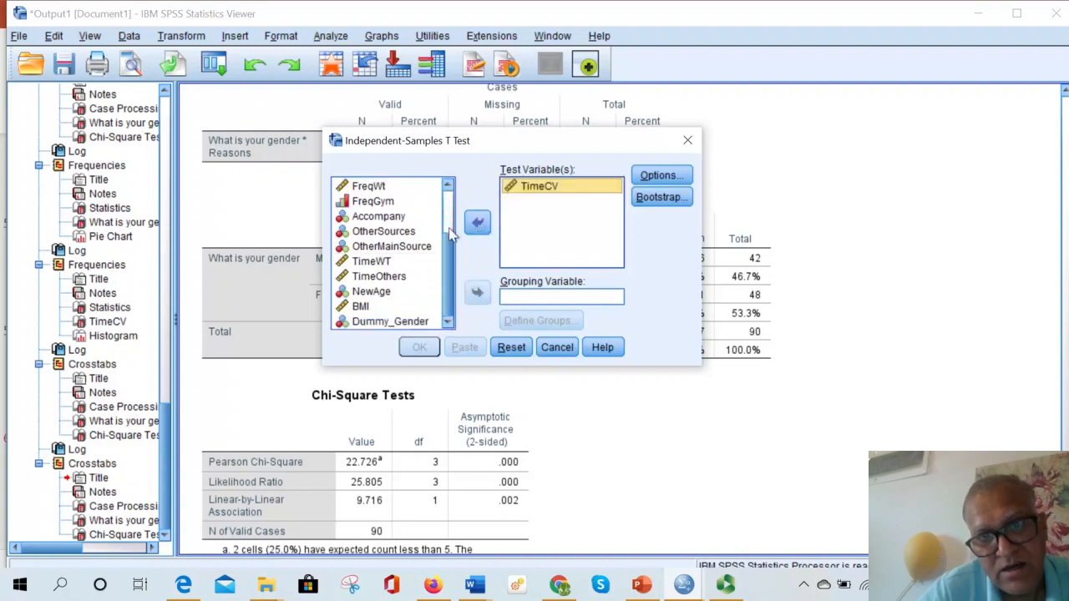
# - Set gender as the t test's grouping variable and define its two groups by the values 1 and 2
pyautogui.scroll(2, 455, 232)
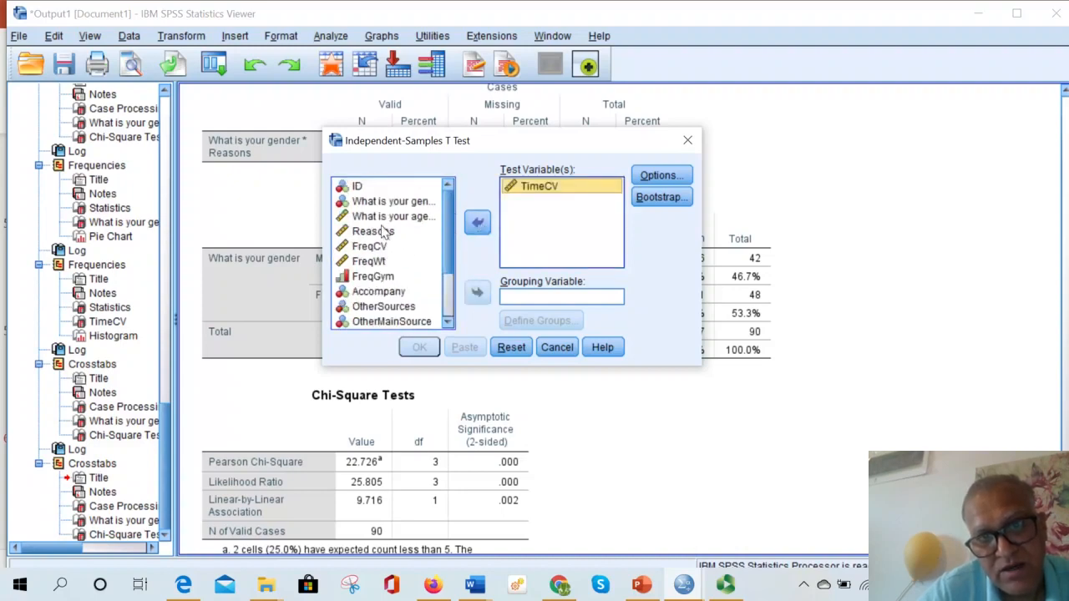
pyautogui.click(377, 201)
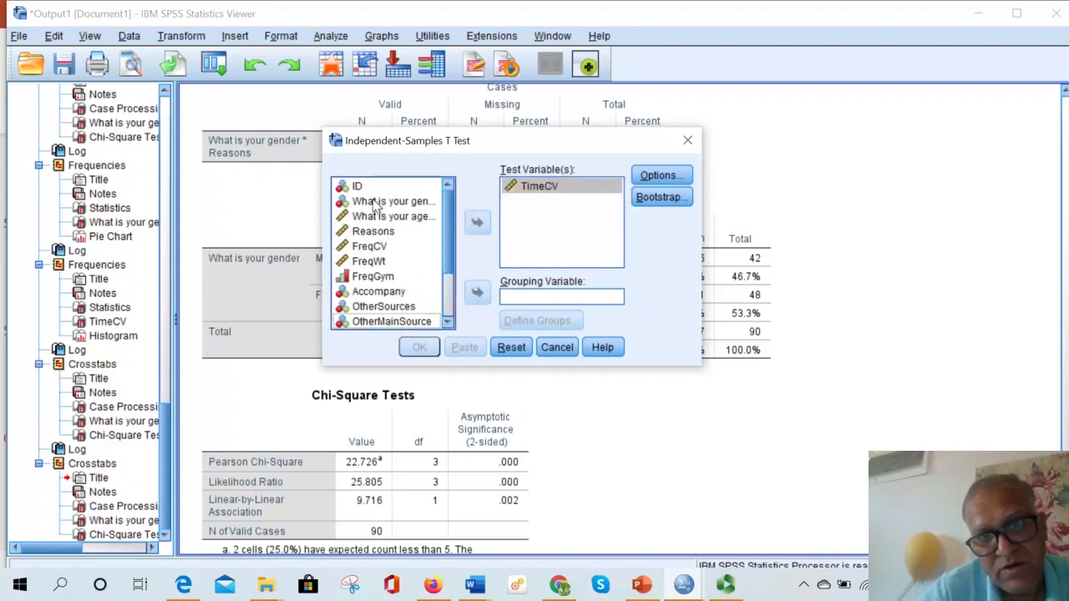
pyautogui.click(477, 293)
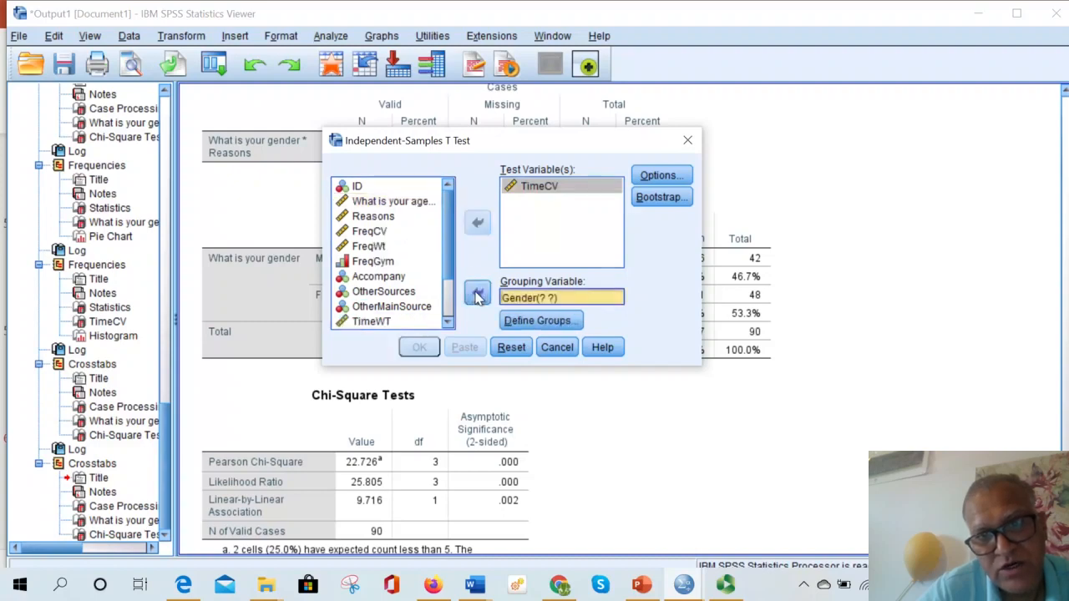
pyautogui.click(517, 320)
pyautogui.click(525, 263)
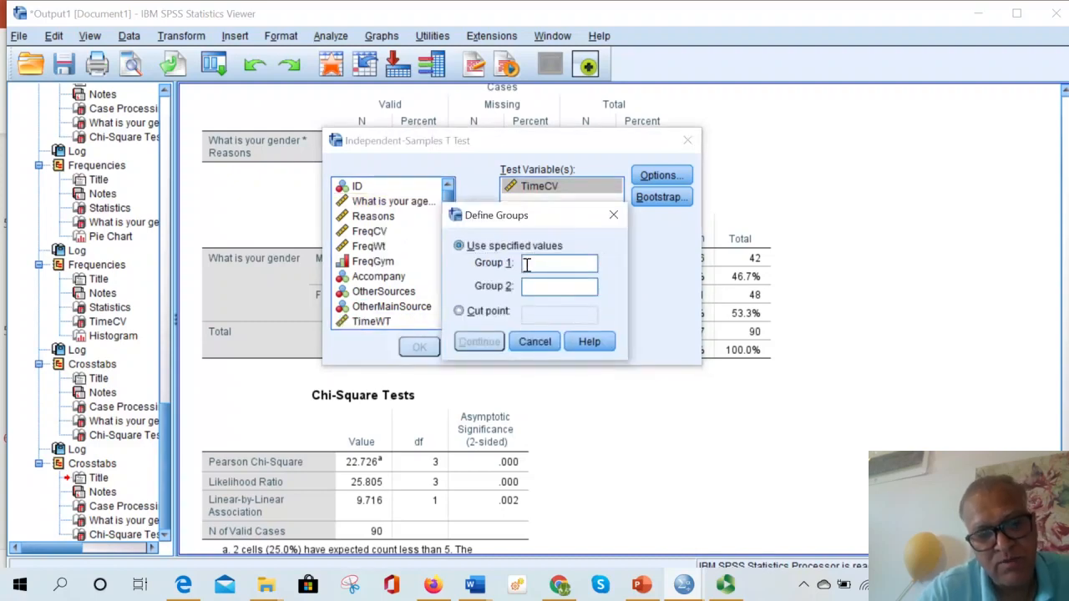
pyautogui.write('1')
pyautogui.click(539, 287)
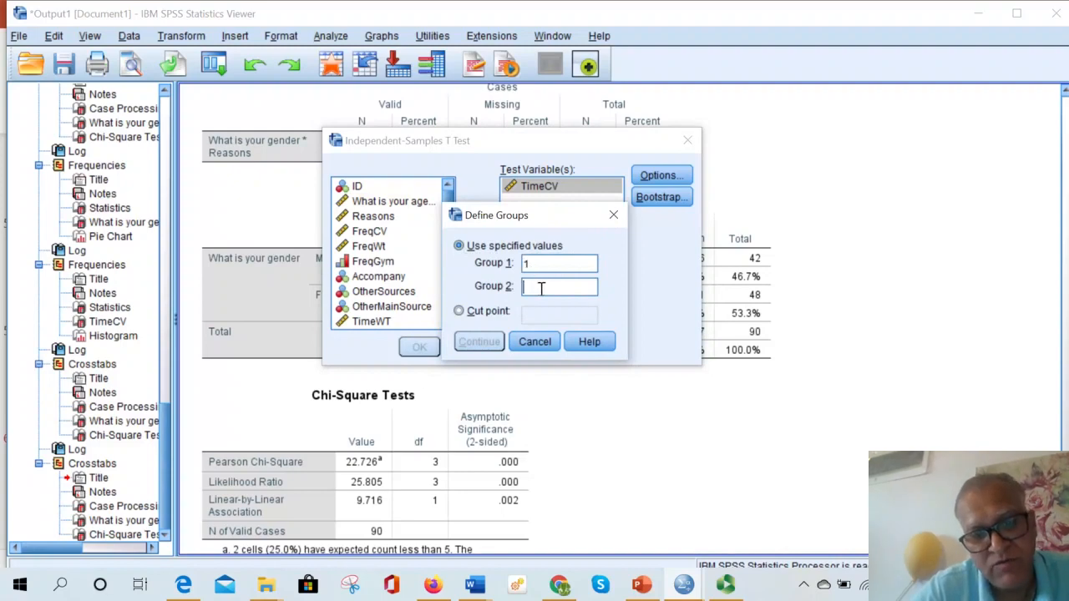
pyautogui.write('2')
pyautogui.click(478, 341)
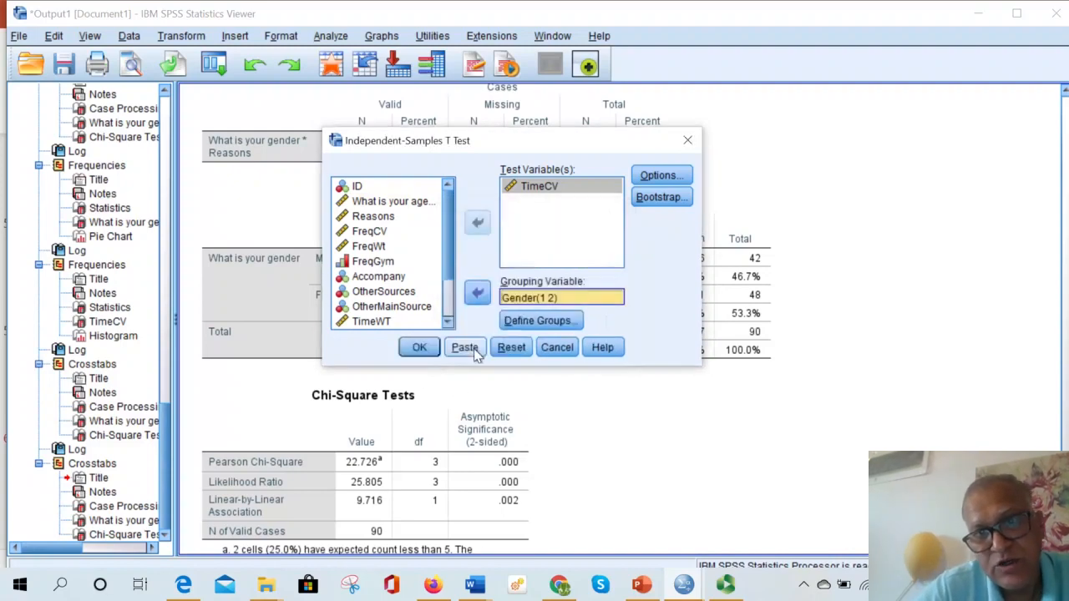
# - Keep the 95% confidence interval, paste the TimeCV t test as syntax, run it and review the Independent Samples Test table
pyautogui.click(661, 178)
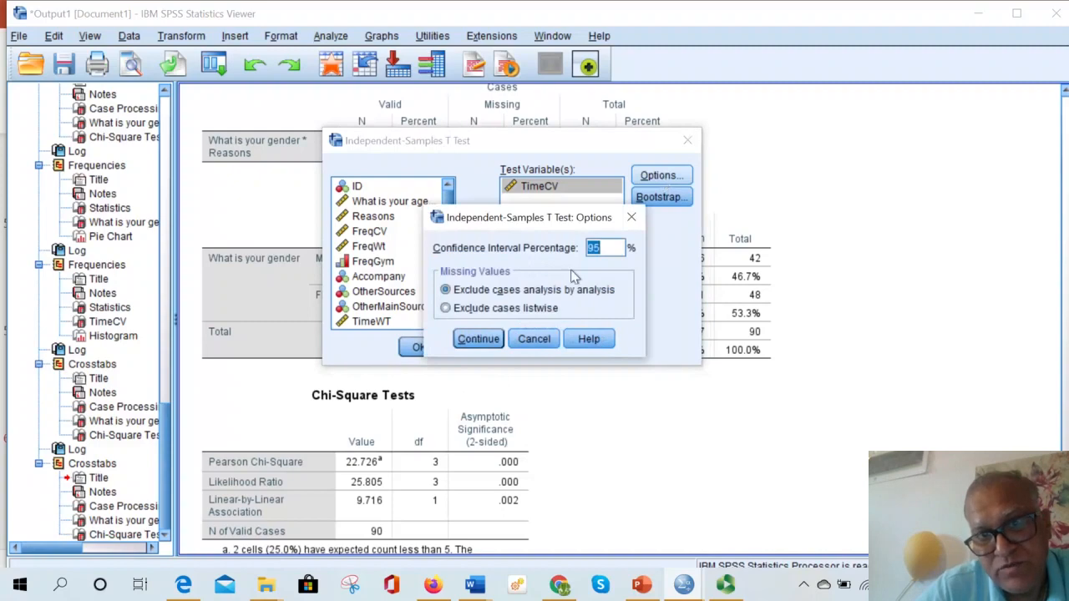
pyautogui.click(478, 339)
pyautogui.click(464, 347)
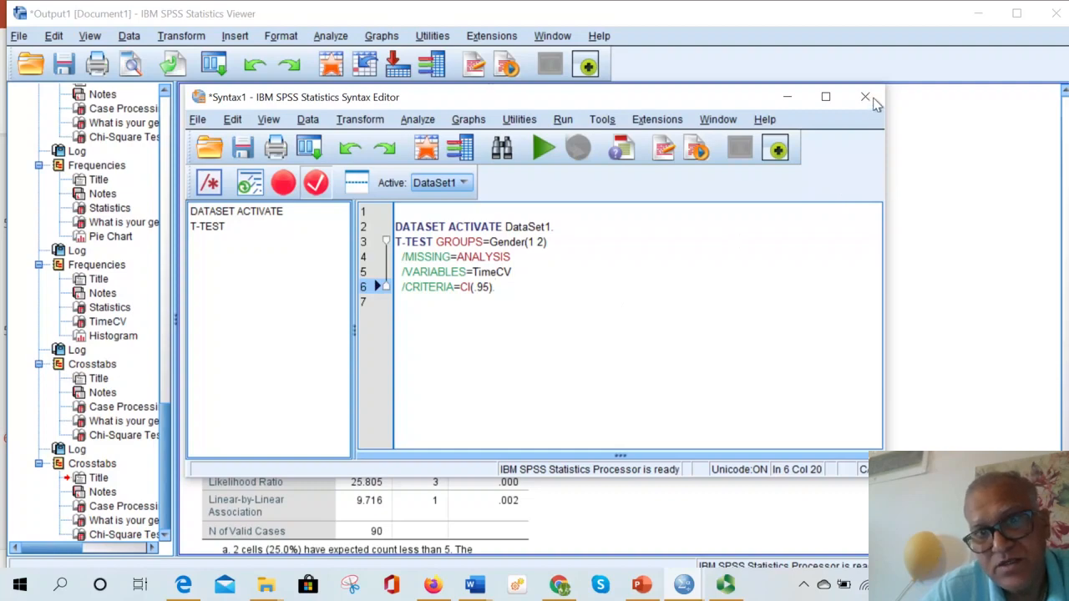
pyautogui.click(544, 151)
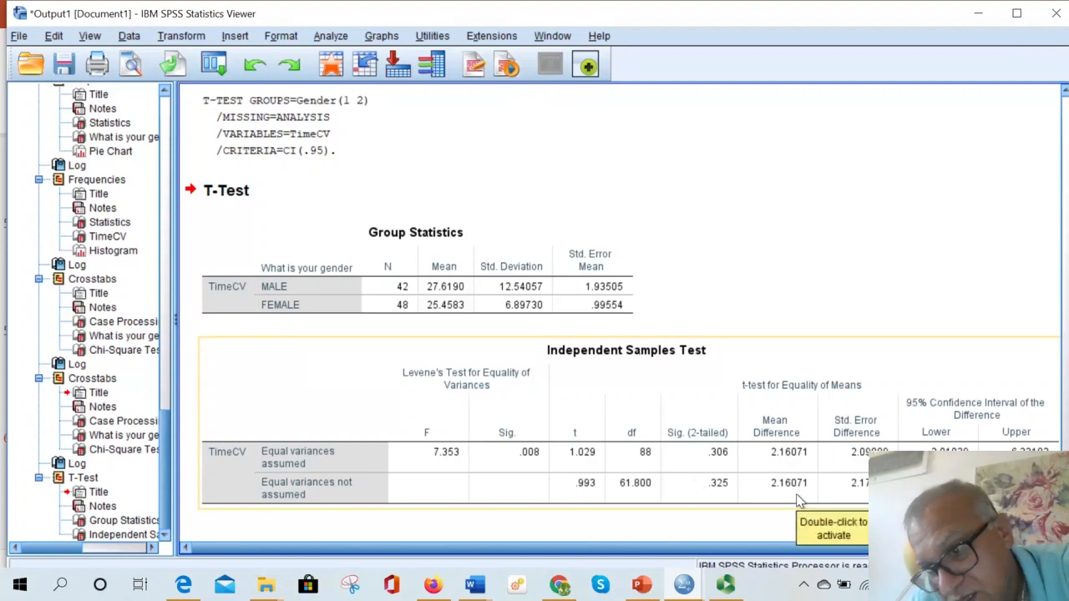
pyautogui.click(721, 490)
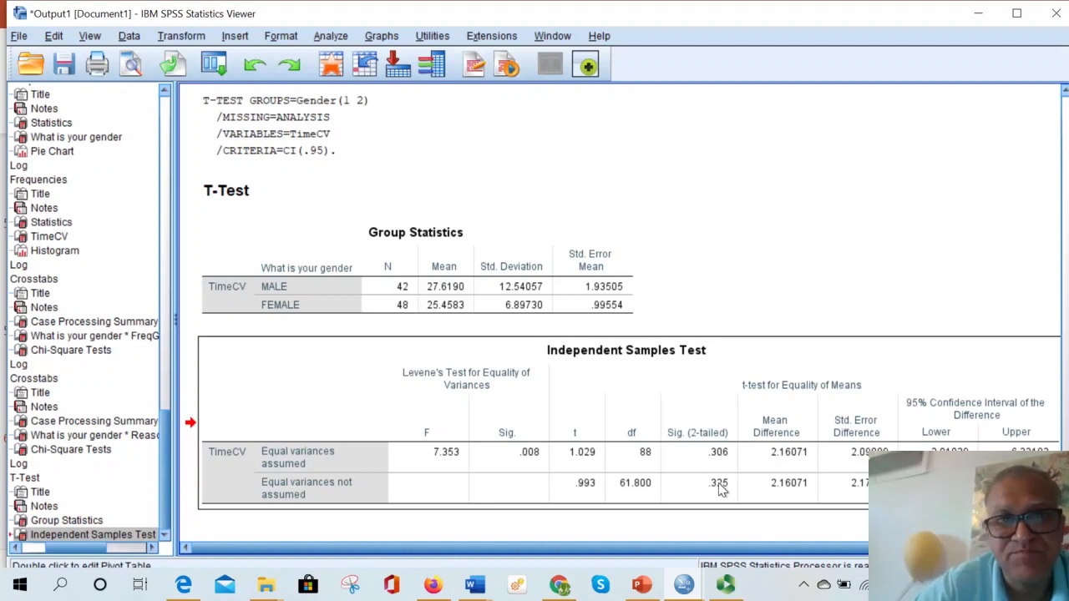
# - Reopen the Independent-Samples T Test and replace TimeCV with TimeWT as the test variable, keeping Gender(1 2) as the grouping variable
pyautogui.click(331, 36)
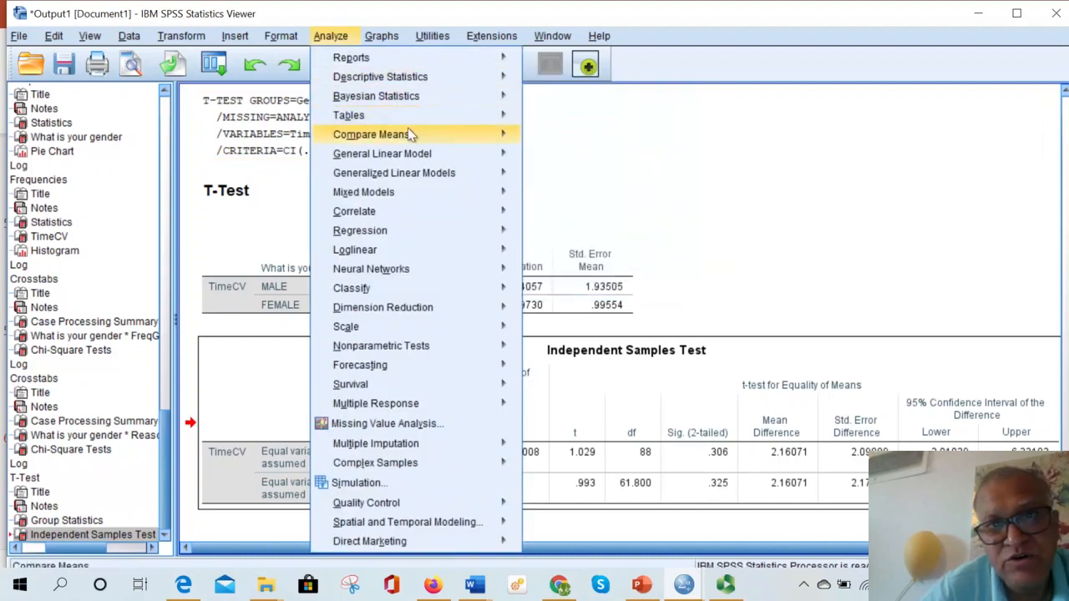
pyautogui.moveTo(410, 133)
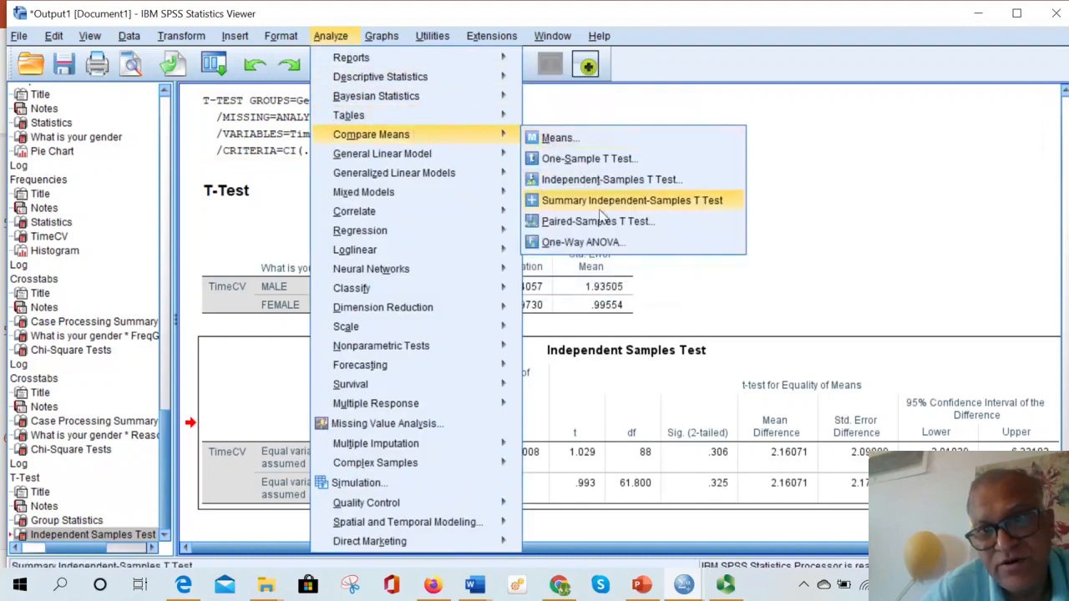
pyautogui.click(647, 182)
pyautogui.click(543, 188)
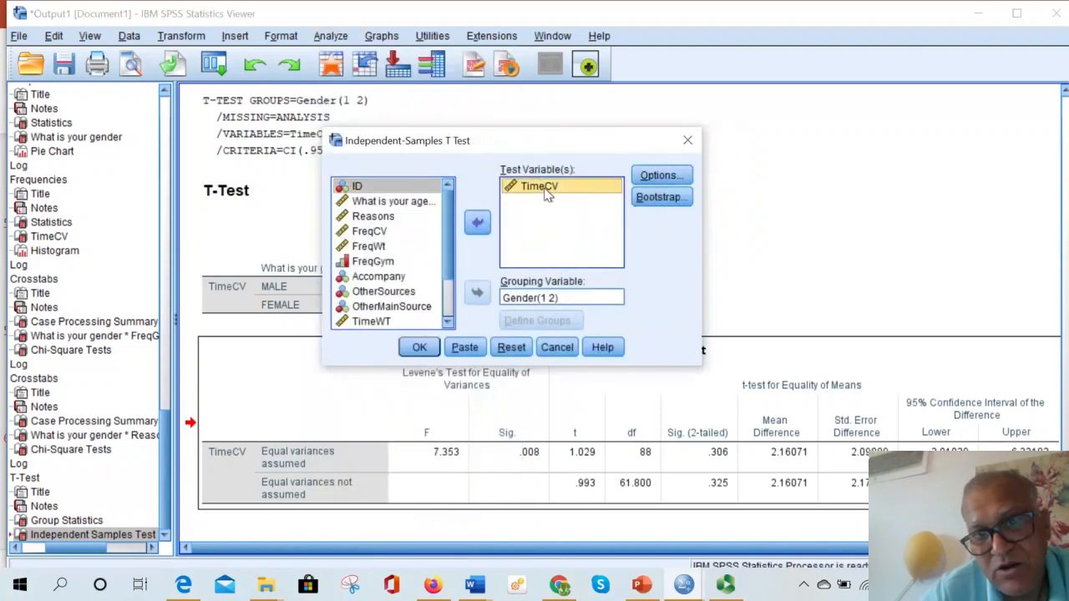
pyautogui.click(477, 221)
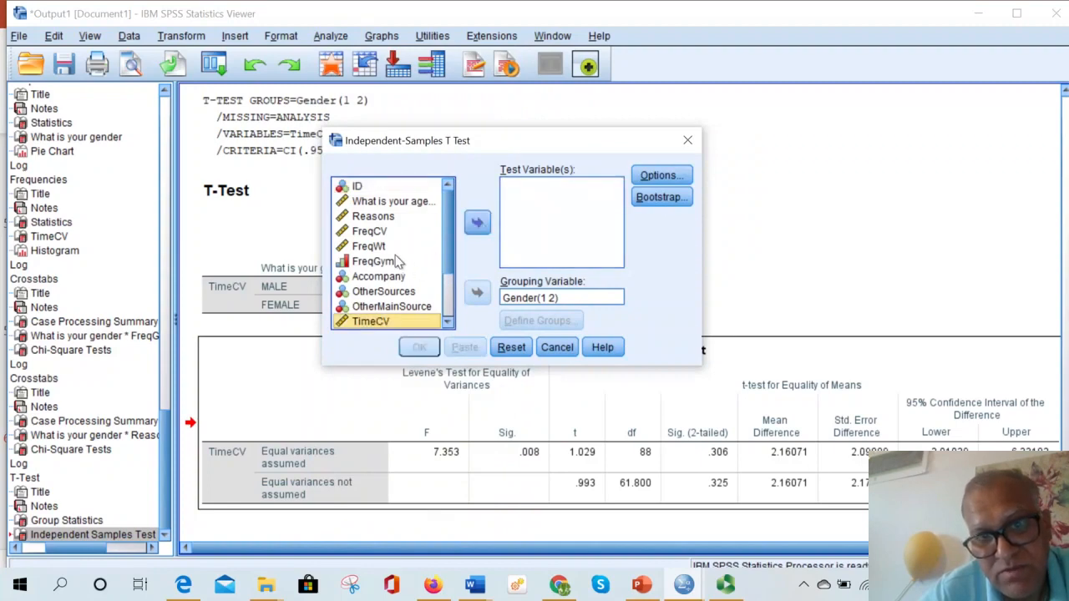
pyautogui.click(450, 311)
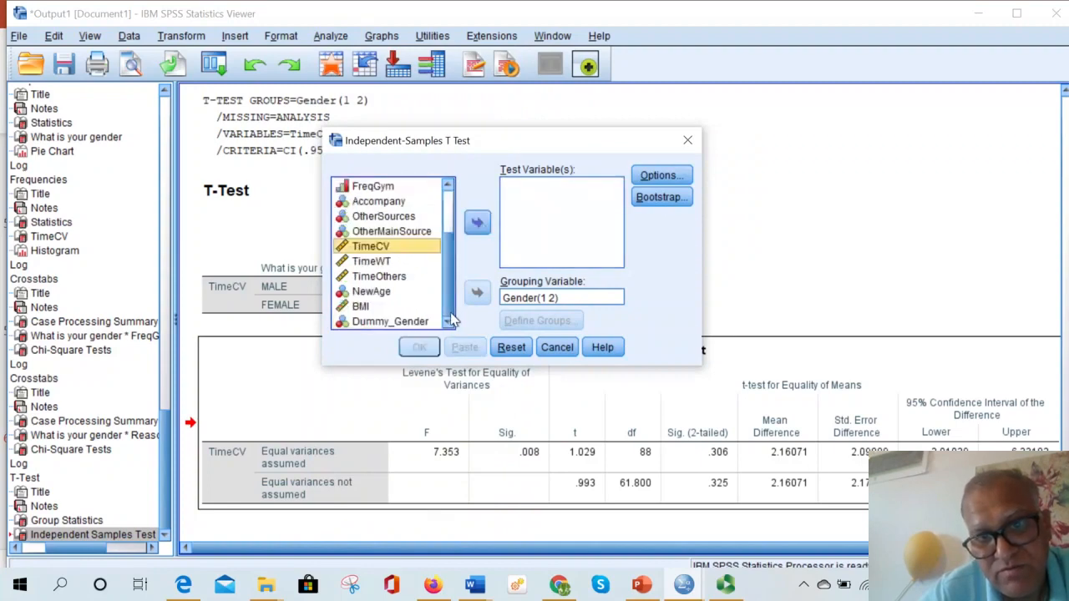
pyautogui.click(388, 262)
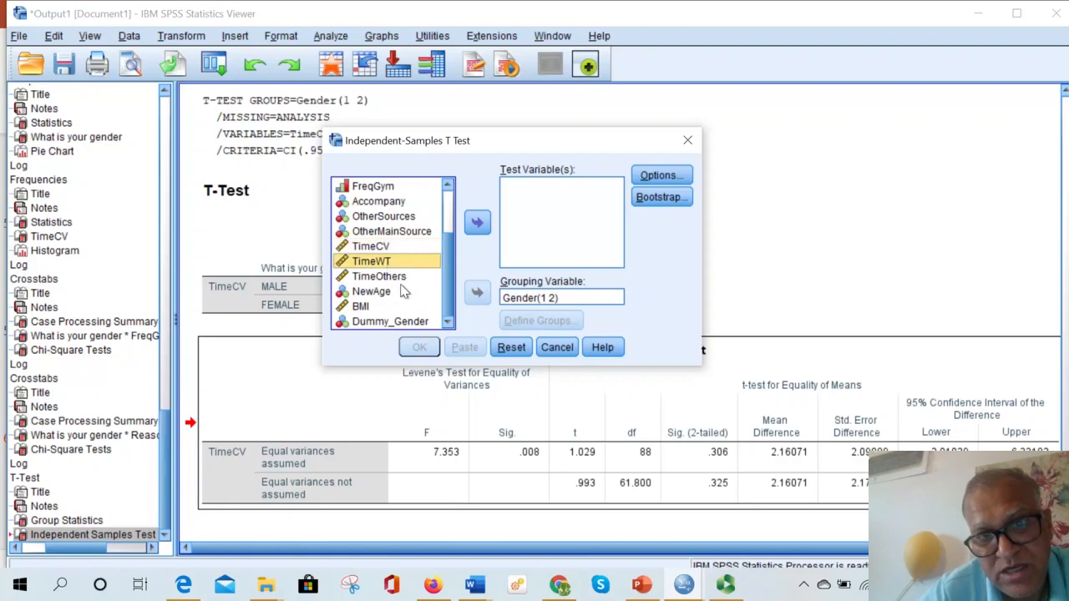
pyautogui.click(477, 223)
# - Run the TimeWT by gender t test and review the group statistics and Independent Samples Test tables
pyautogui.click(420, 346)
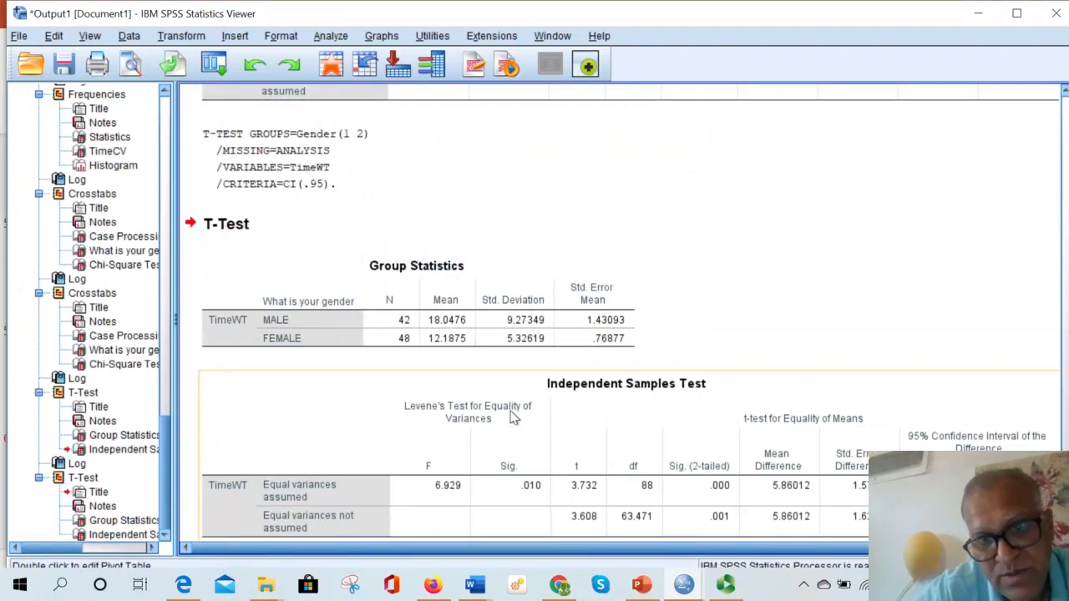
pyautogui.scroll(-1, 511, 418)
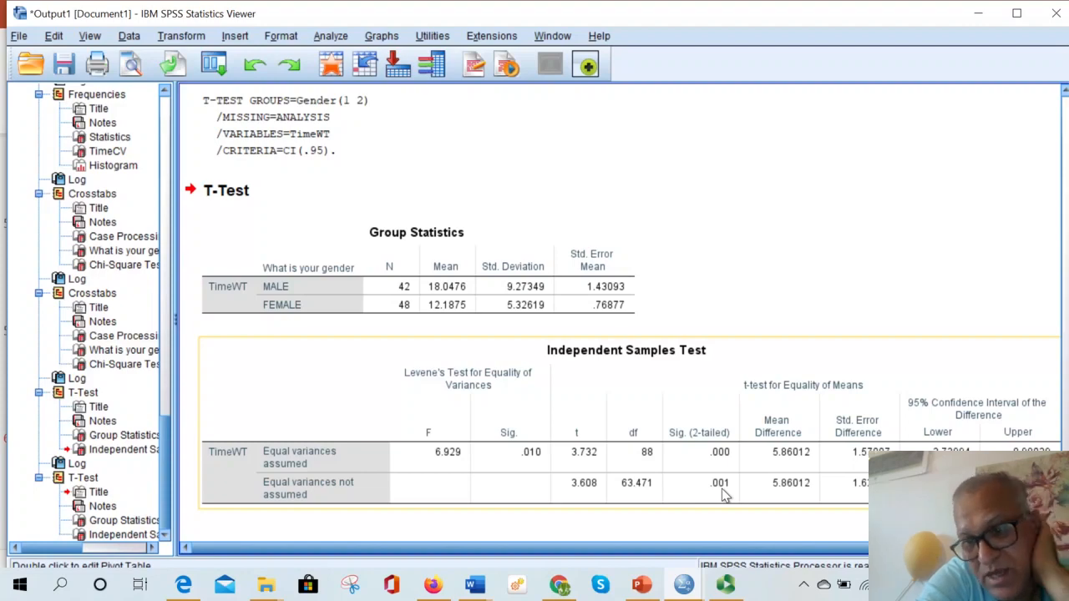
pyautogui.click(357, 179)
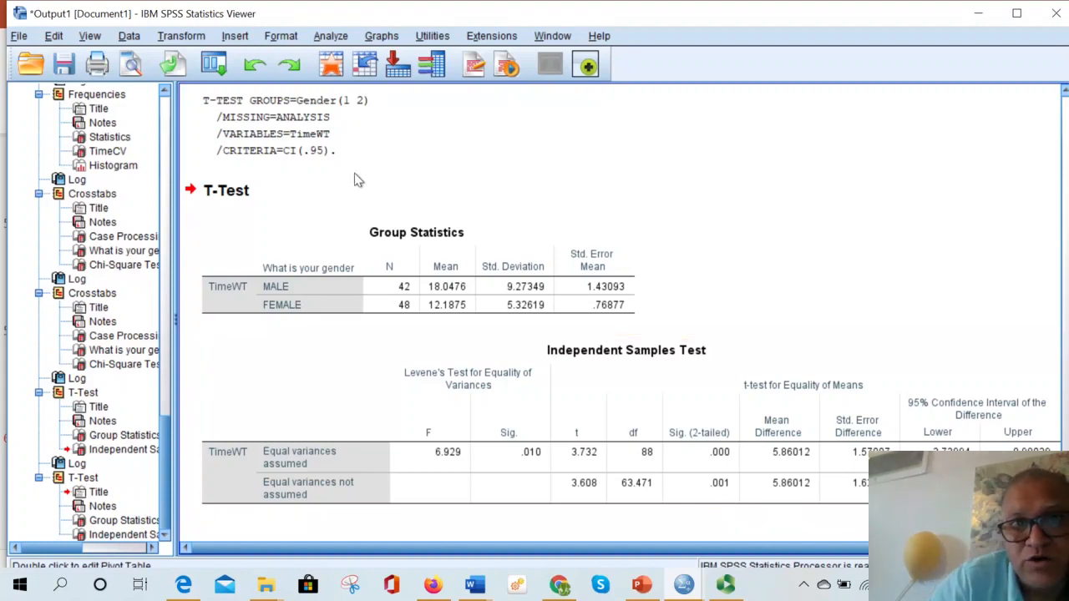
# - Set up a One-Way ANOVA with TimeWT as the dependent variable and NewAge as the factor
pyautogui.click(331, 36)
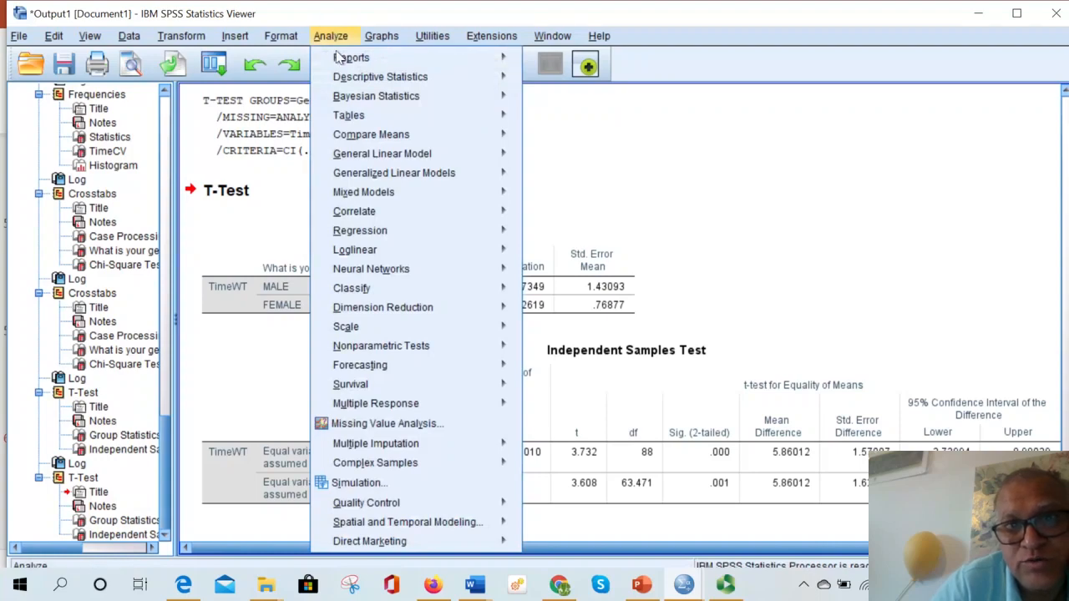
pyautogui.moveTo(387, 140)
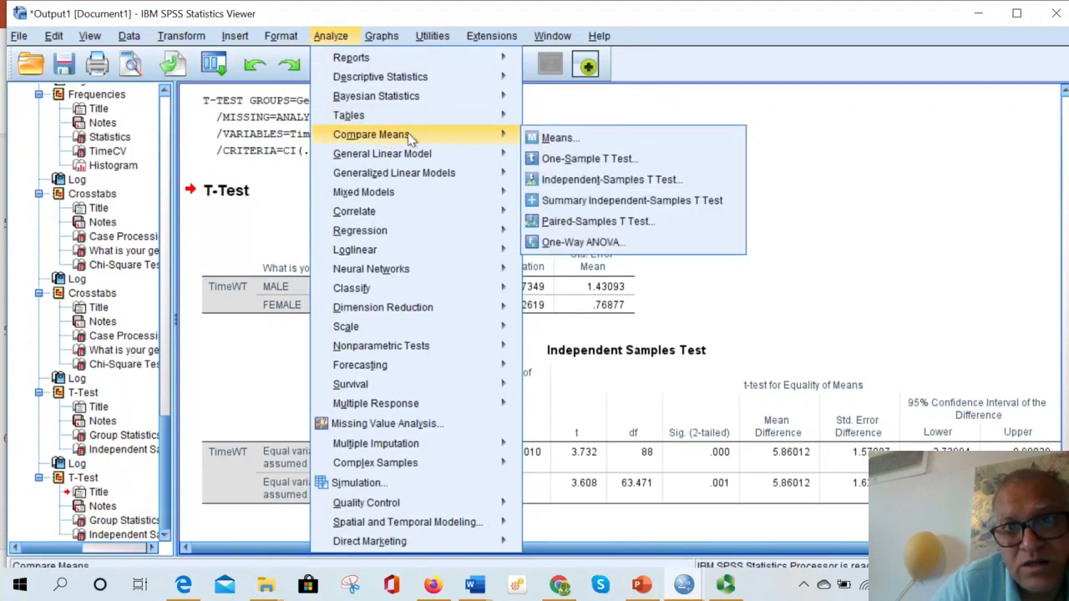
pyautogui.click(581, 243)
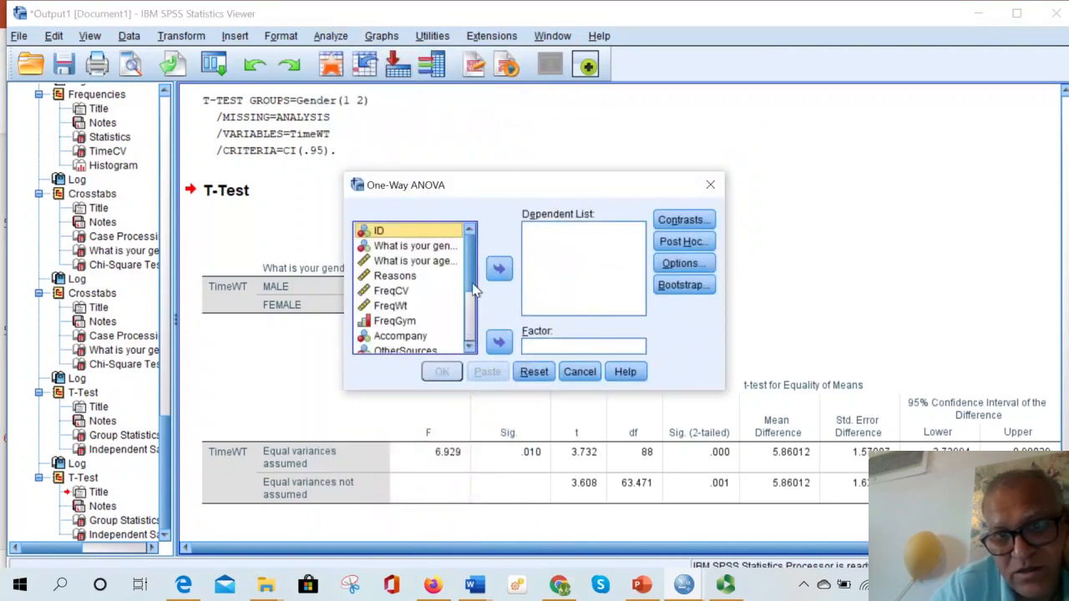
pyautogui.moveTo(475, 294); pyautogui.dragTo(473, 327)
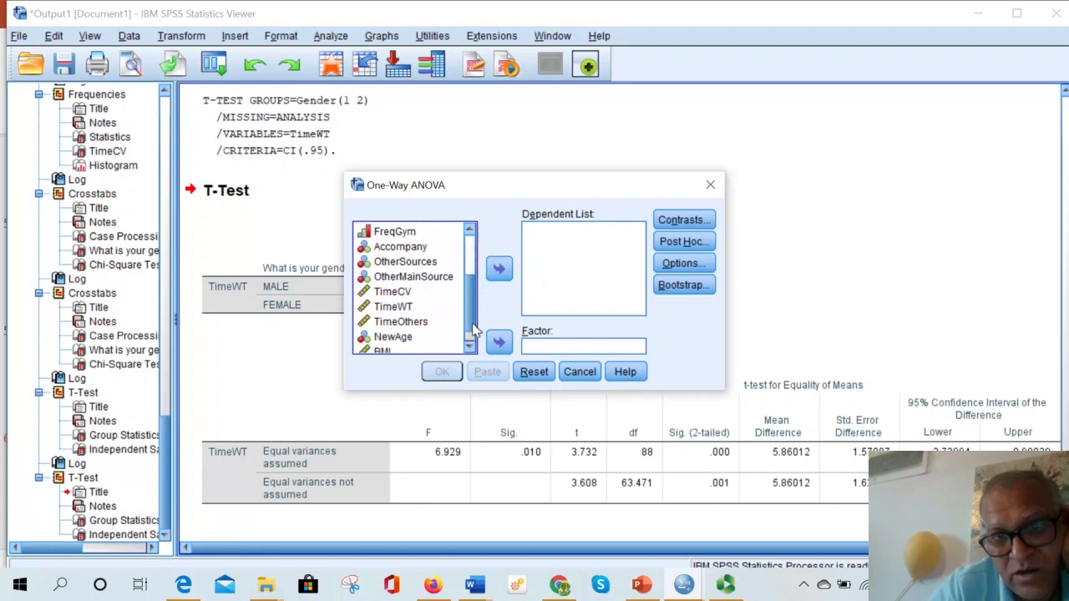
pyautogui.click(405, 307)
pyautogui.click(499, 270)
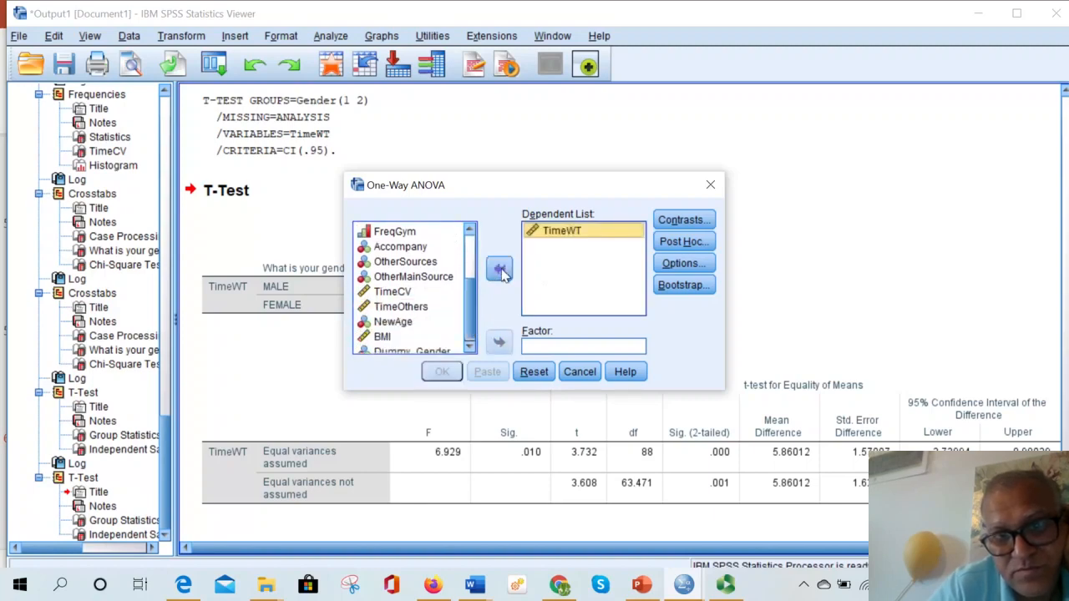
pyautogui.scroll(-1, 469, 302)
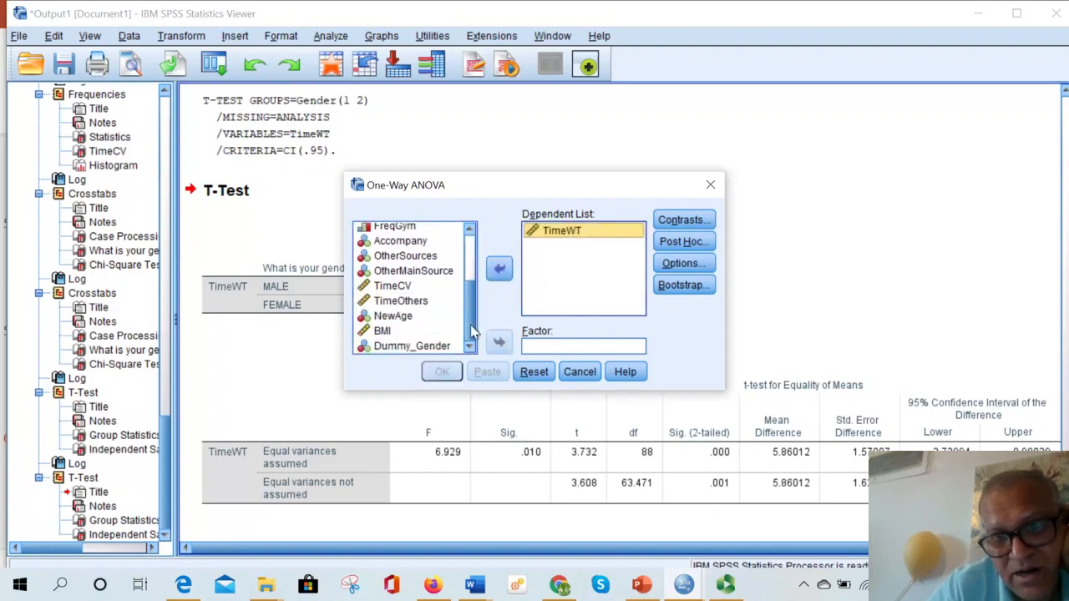
pyautogui.click(408, 317)
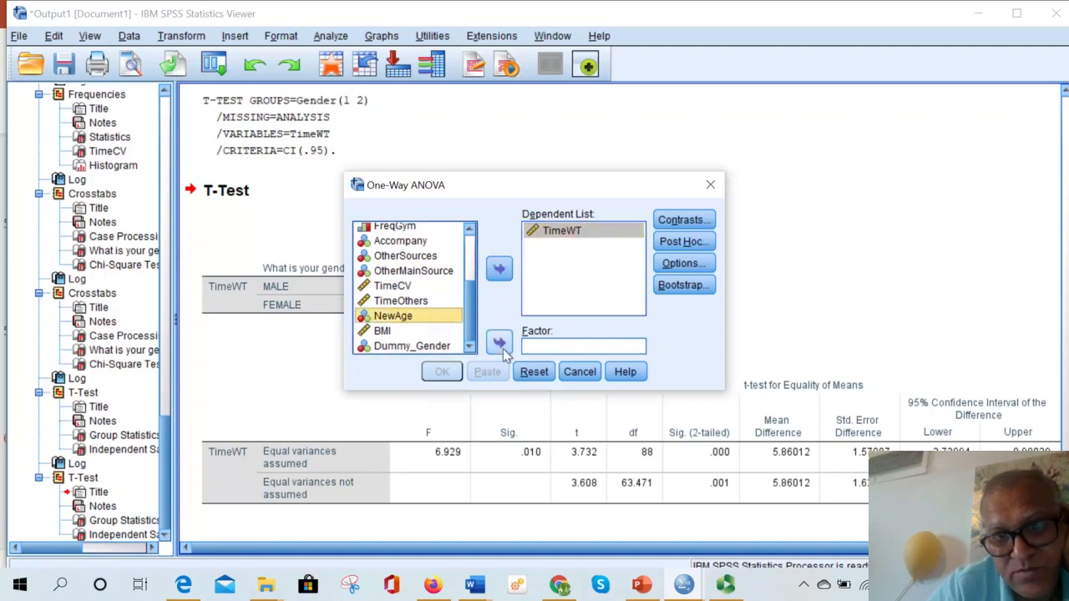
pyautogui.click(499, 343)
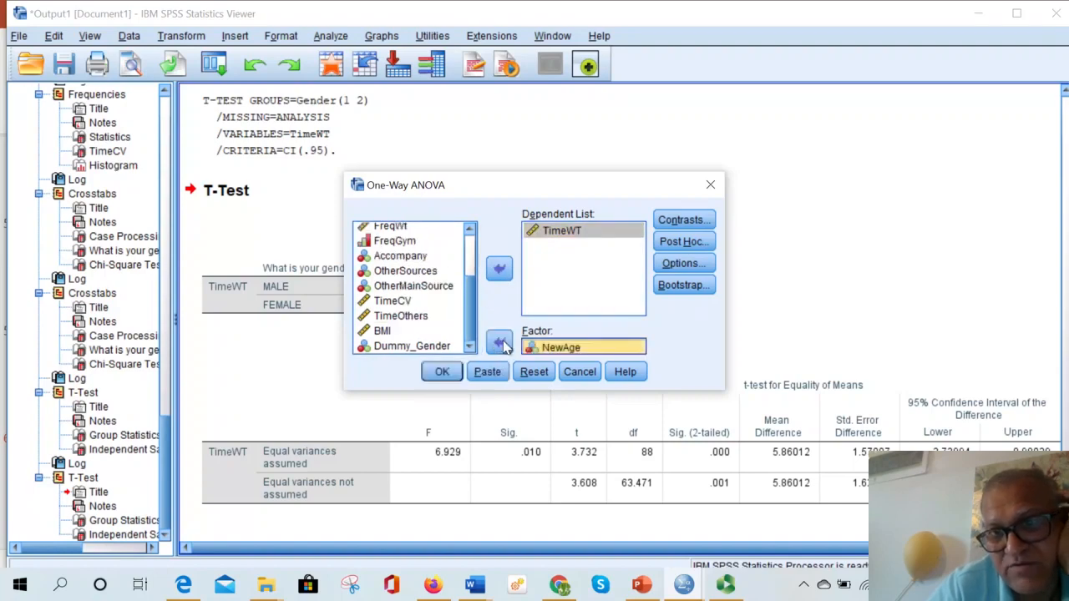
# - Request Descriptive statistics and a Means plot for the one-way ANOVA of TimeWT by NewAge, leaving the contrasts unset
pyautogui.click(690, 221)
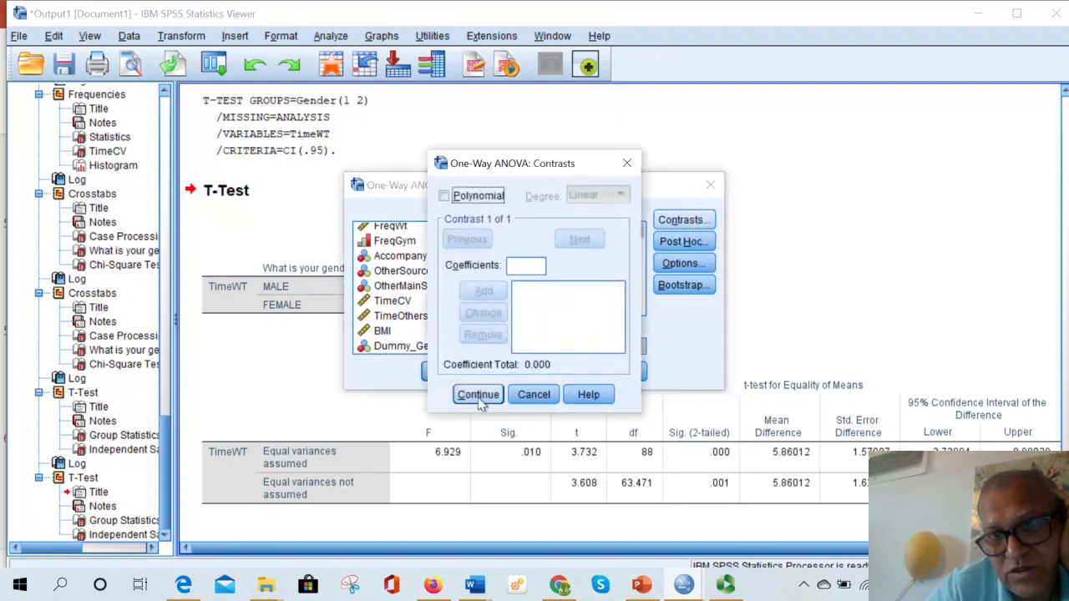
pyautogui.click(478, 395)
pyautogui.click(683, 263)
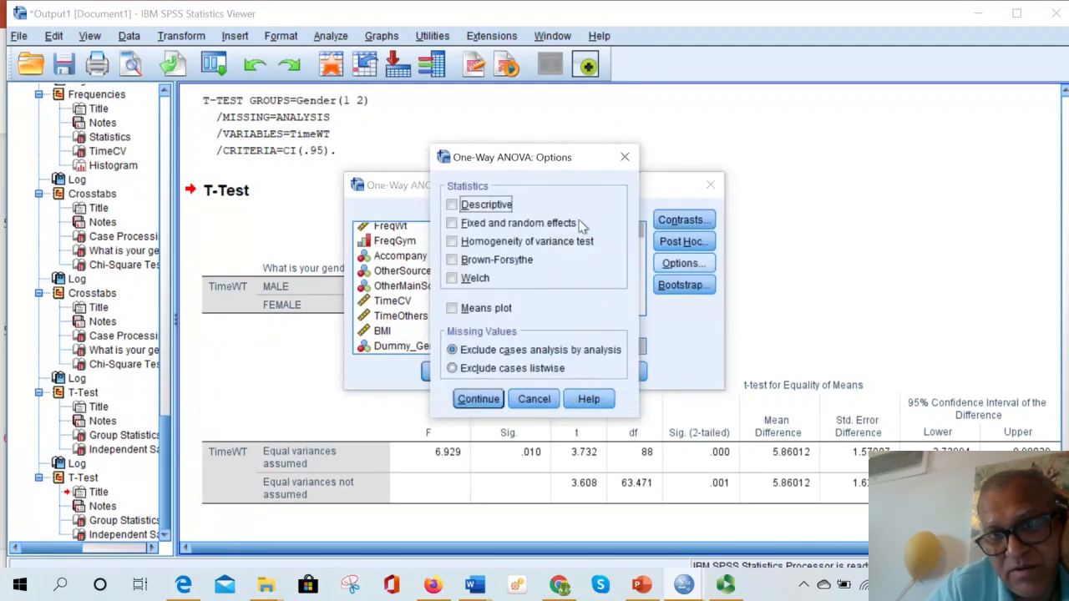
pyautogui.click(493, 209)
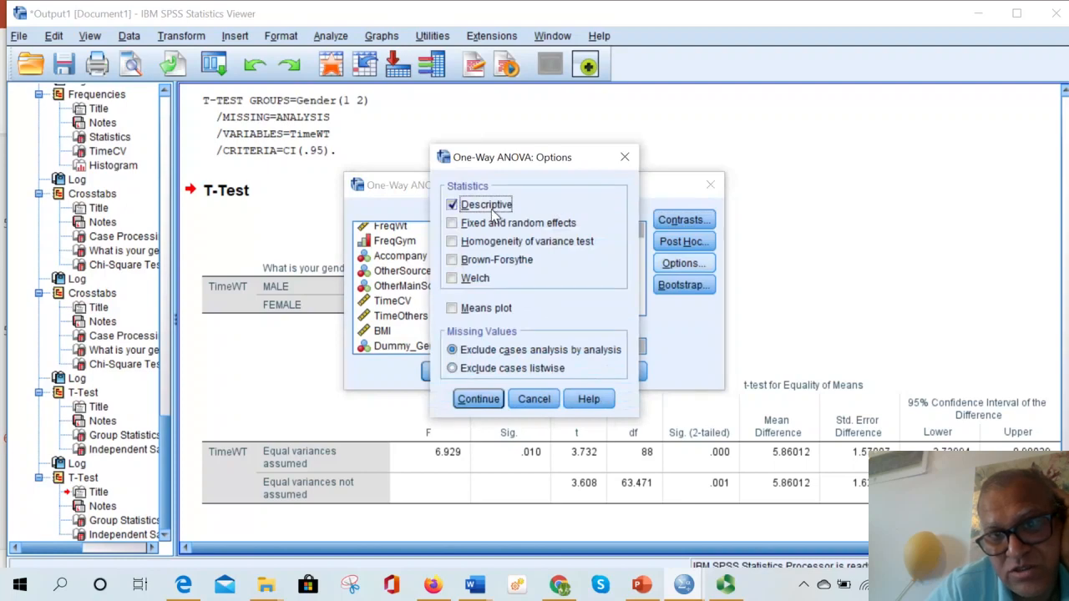
pyautogui.click(493, 309)
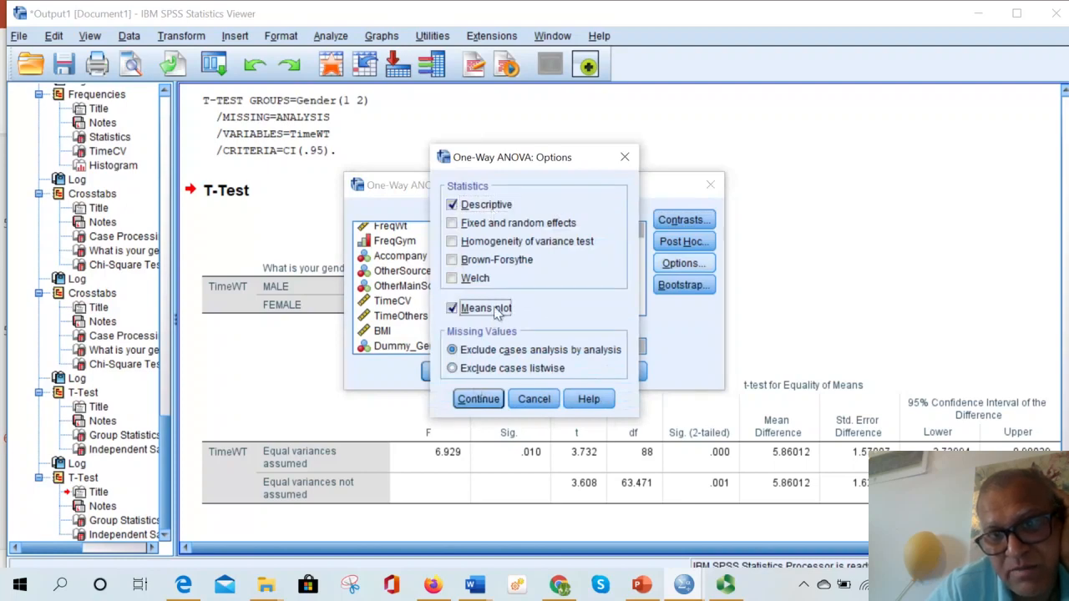
pyautogui.click(469, 403)
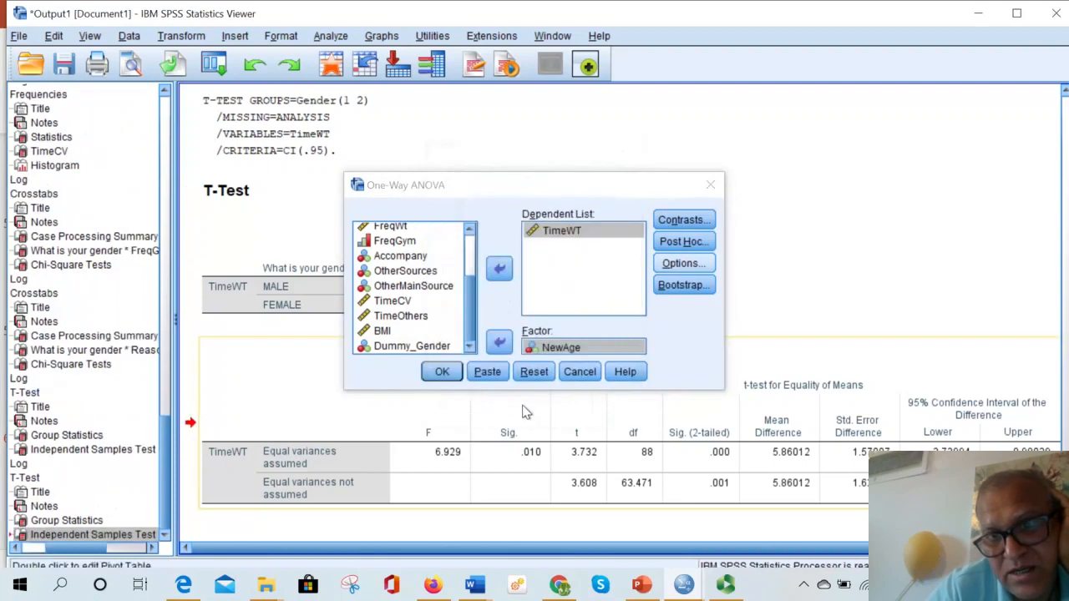
# - Recheck the ANOVA options and run the one-way ANOVA of TimeWT by NewAge
pyautogui.click(674, 269)
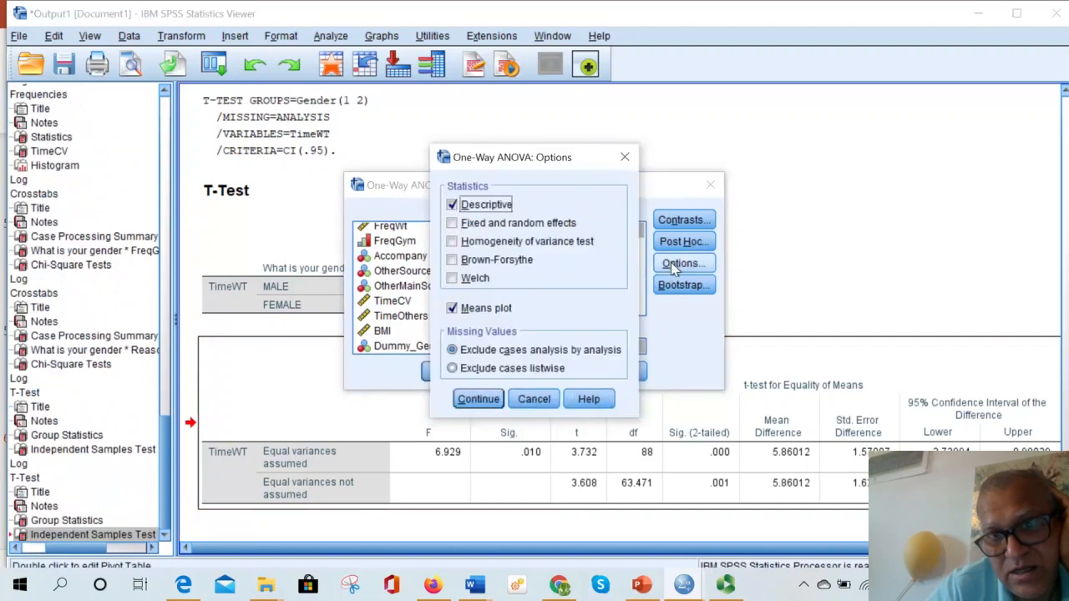
pyautogui.click(479, 399)
pyautogui.click(442, 373)
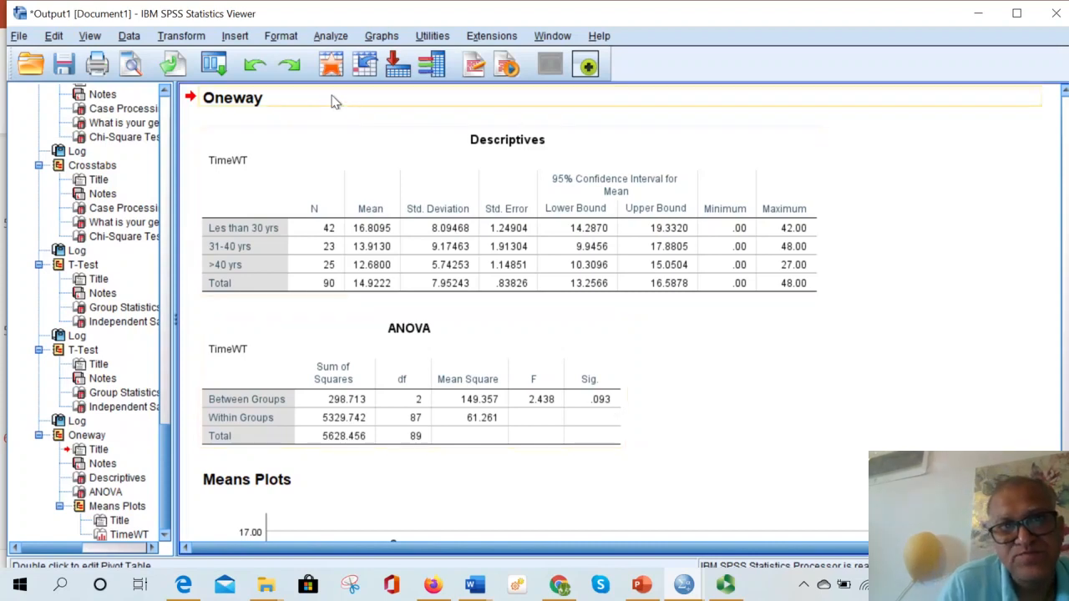
# - Reopen the One-Way ANOVA and replace TimeWT with TimeCV as the dependent variable, keeping NewAge as the factor
pyautogui.click(331, 38)
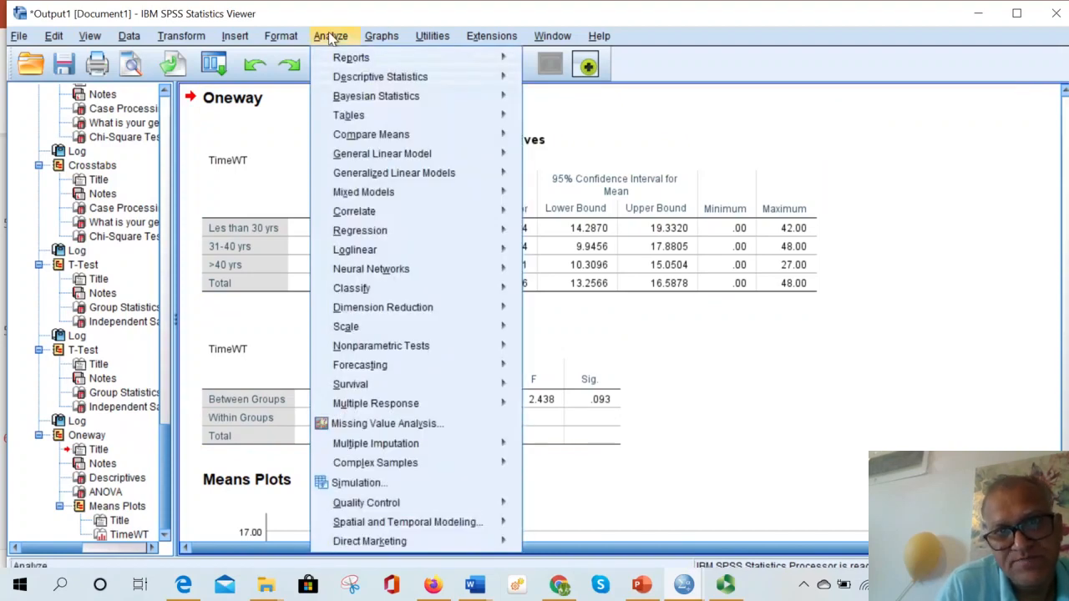
pyautogui.moveTo(430, 140)
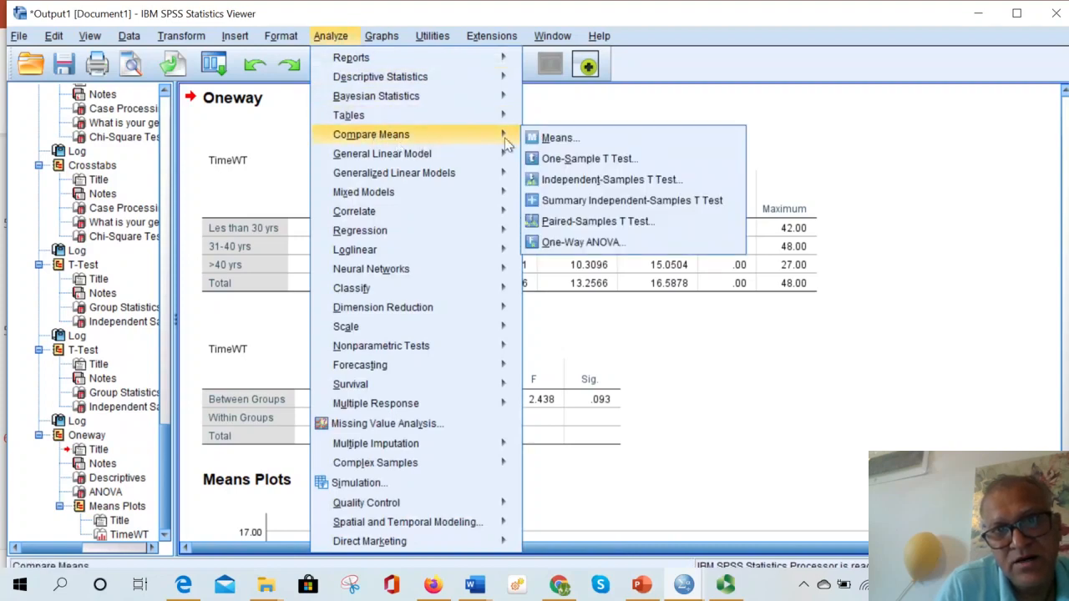
pyautogui.click(576, 242)
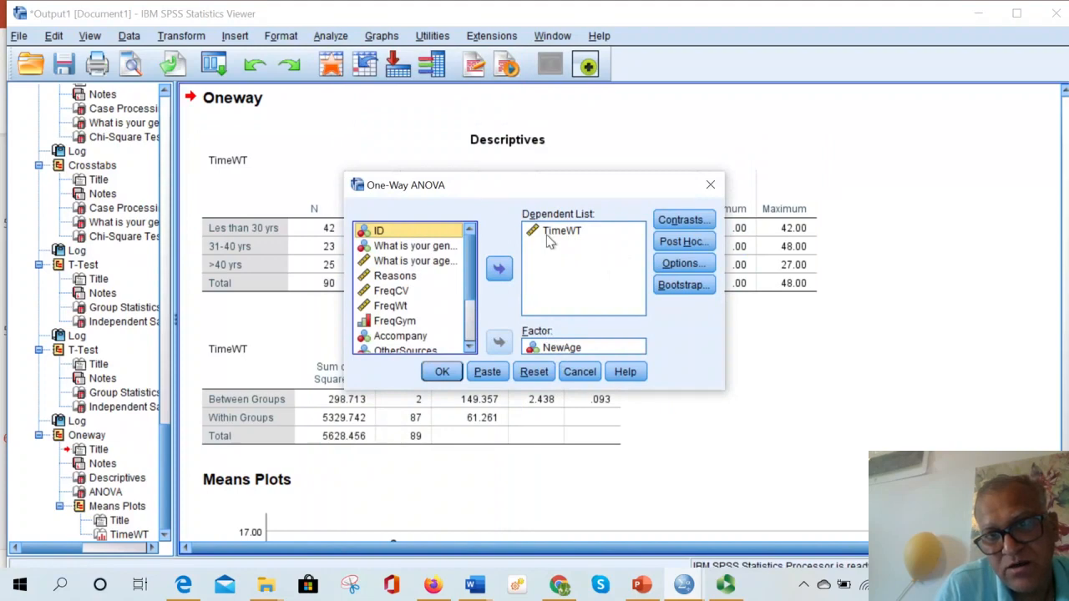
pyautogui.click(551, 234)
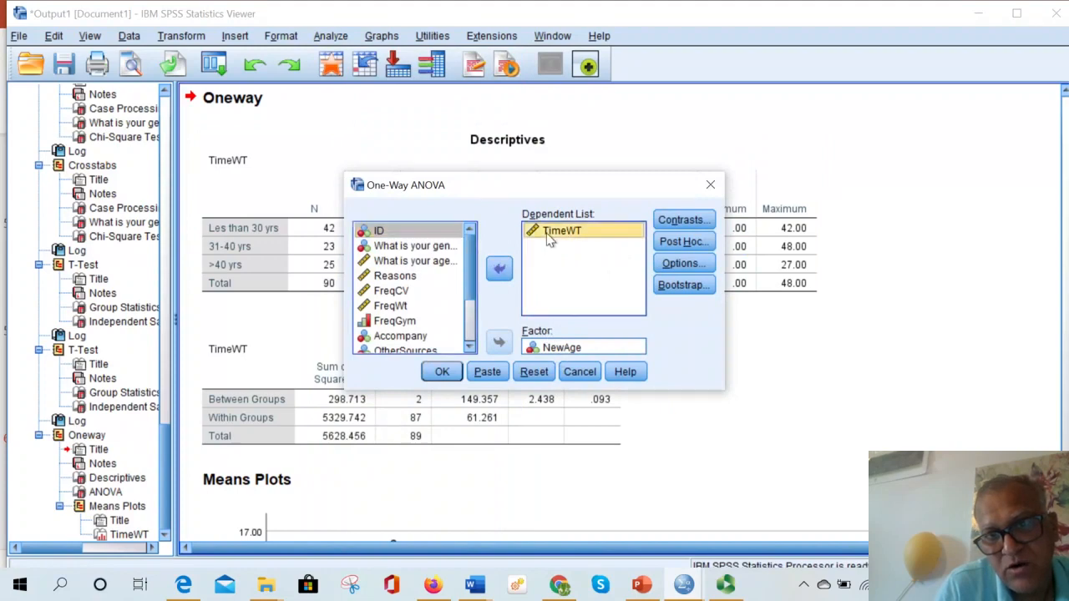
pyautogui.click(499, 268)
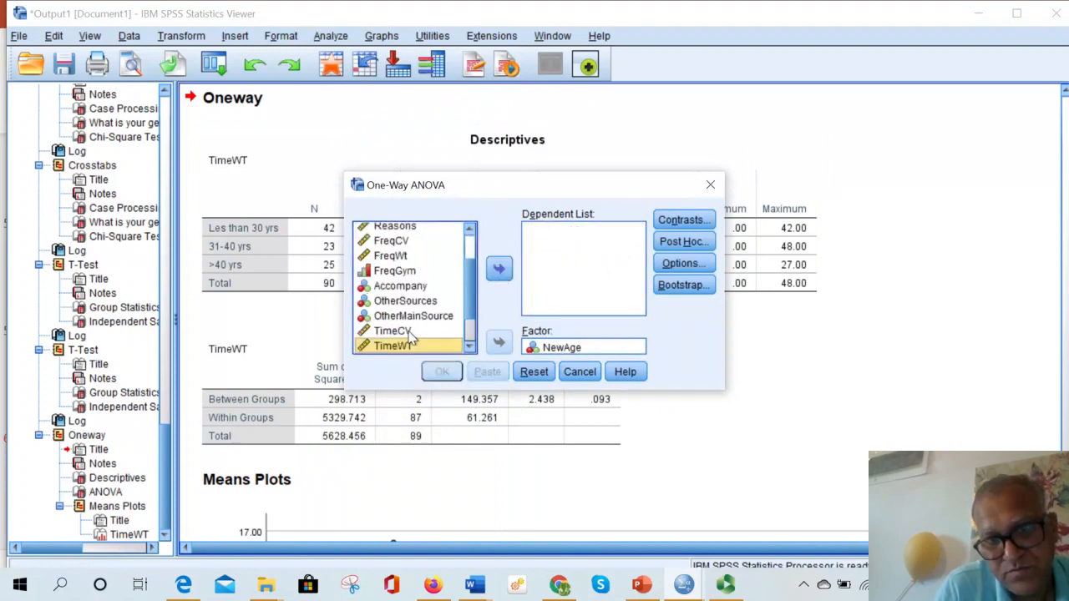
pyautogui.click(438, 330)
pyautogui.click(499, 268)
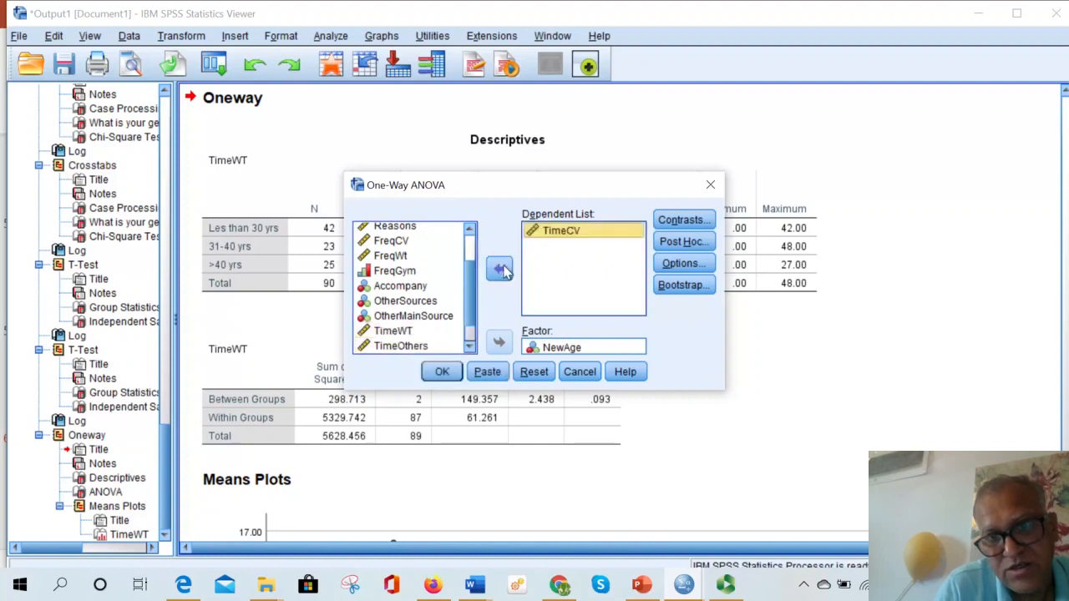
# - Run the one-way ANOVA of TimeCV by NewAge and review the Descriptives and ANOVA tables
pyautogui.click(439, 372)
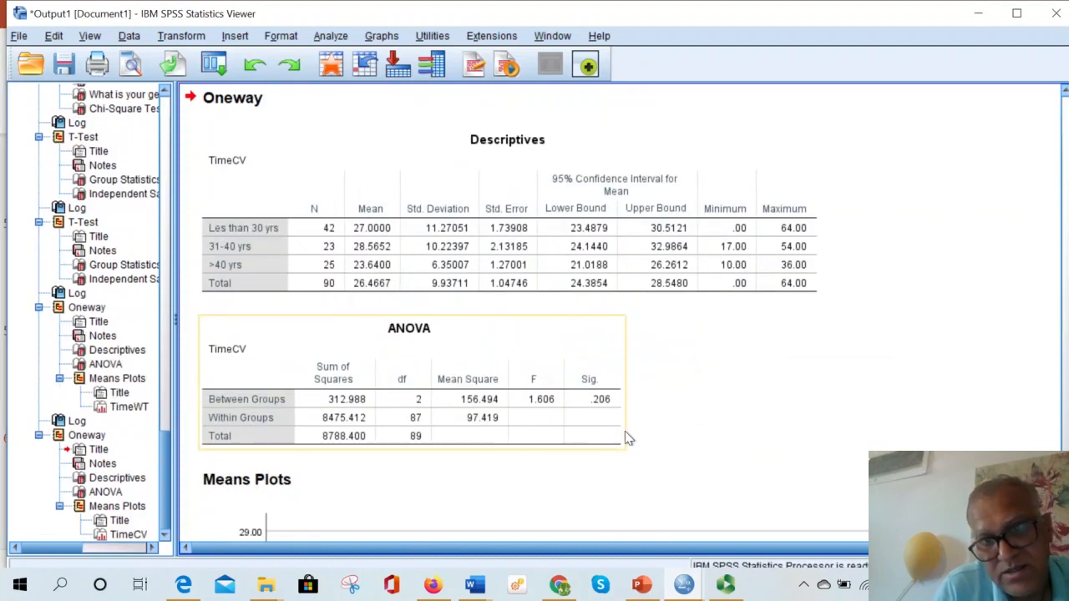
pyautogui.click(357, 273)
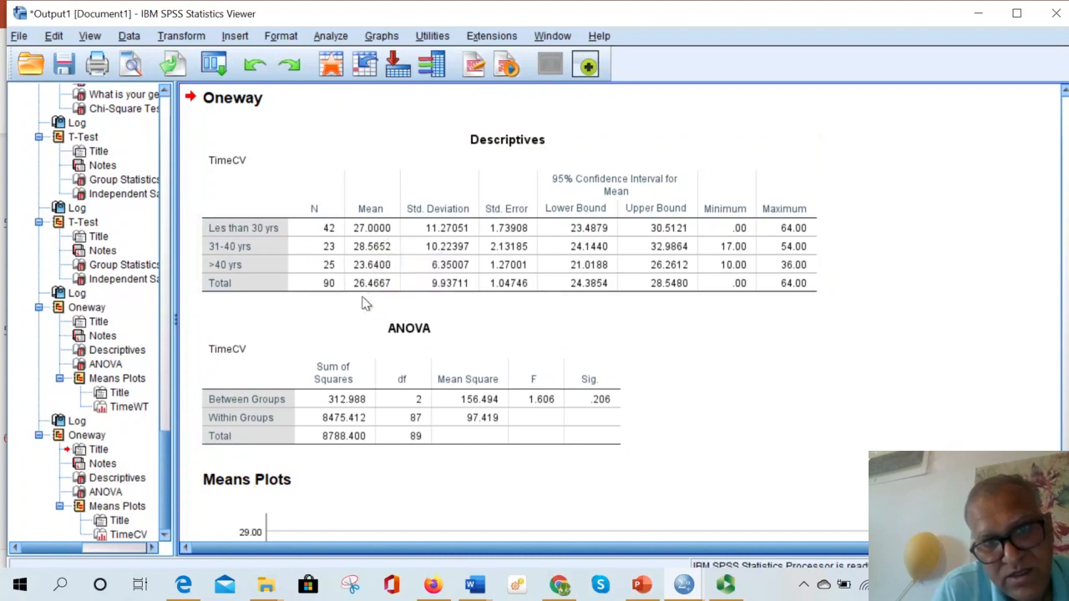
pyautogui.click(539, 436)
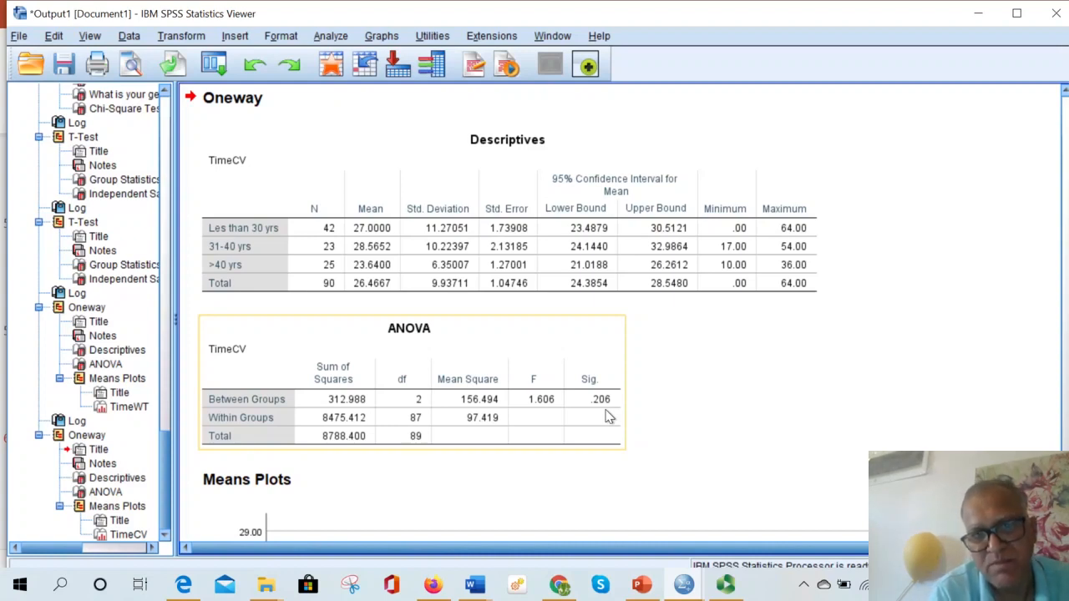
pyautogui.click(429, 145)
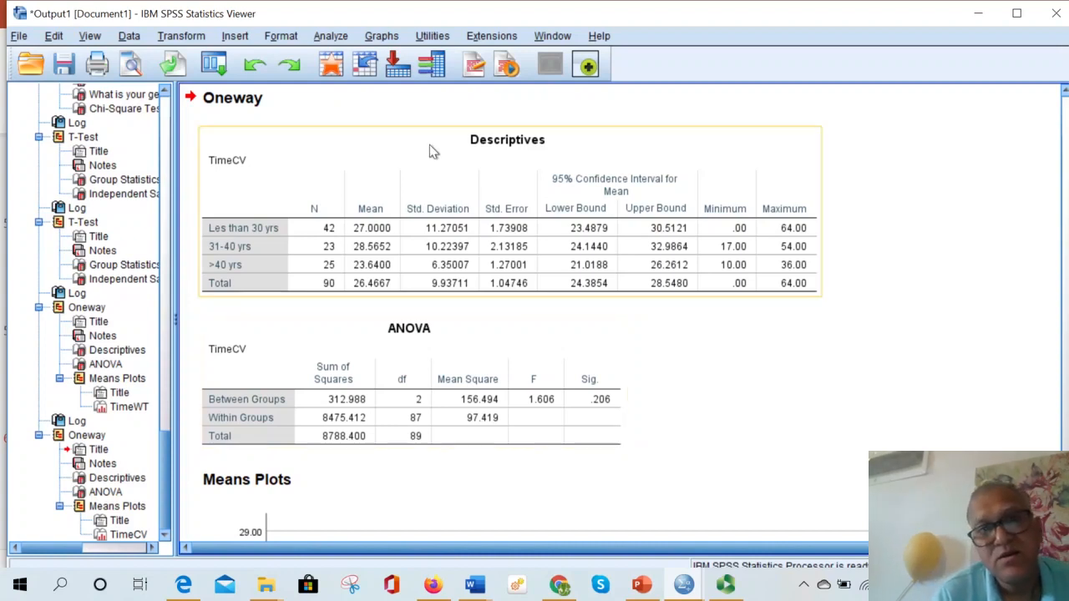
# - Run a two-tailed Pearson bivariate correlation between TimeWT and BMI, with significant correlations flagged
pyautogui.click(333, 38)
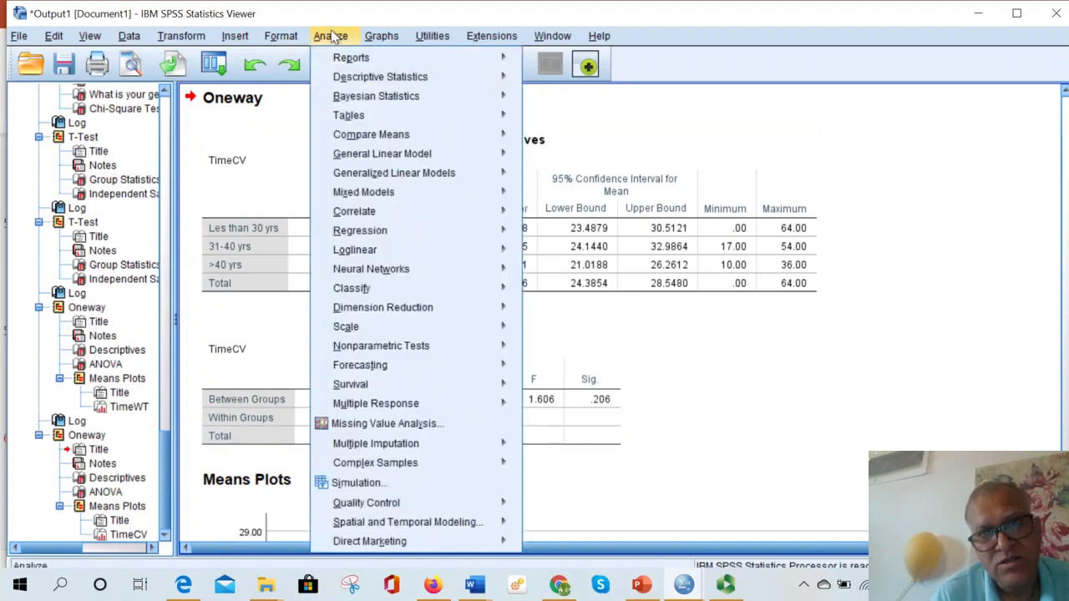
pyautogui.moveTo(451, 230)
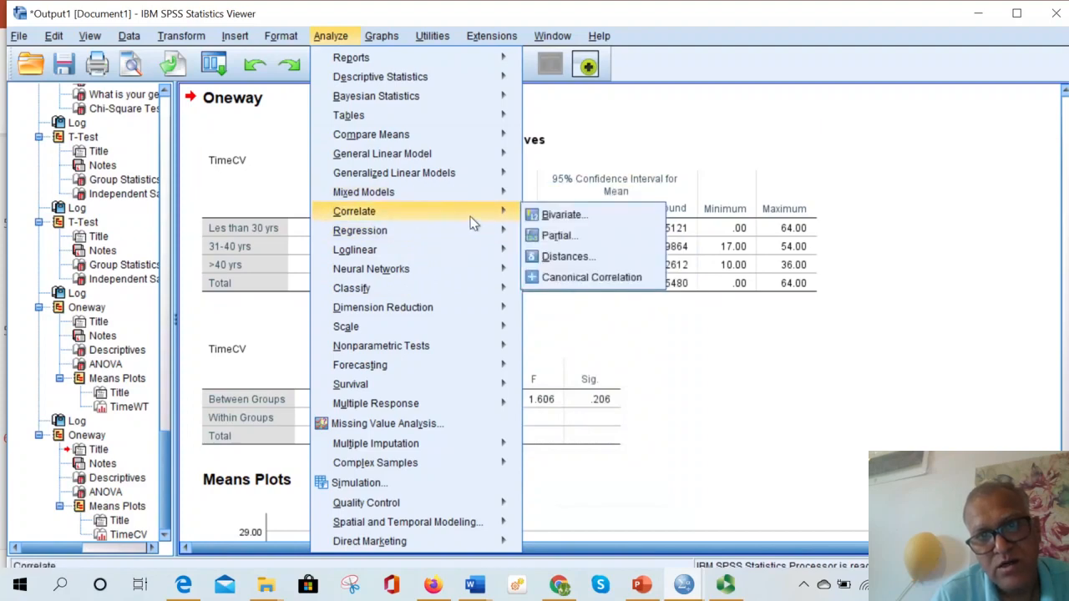
pyautogui.click(542, 216)
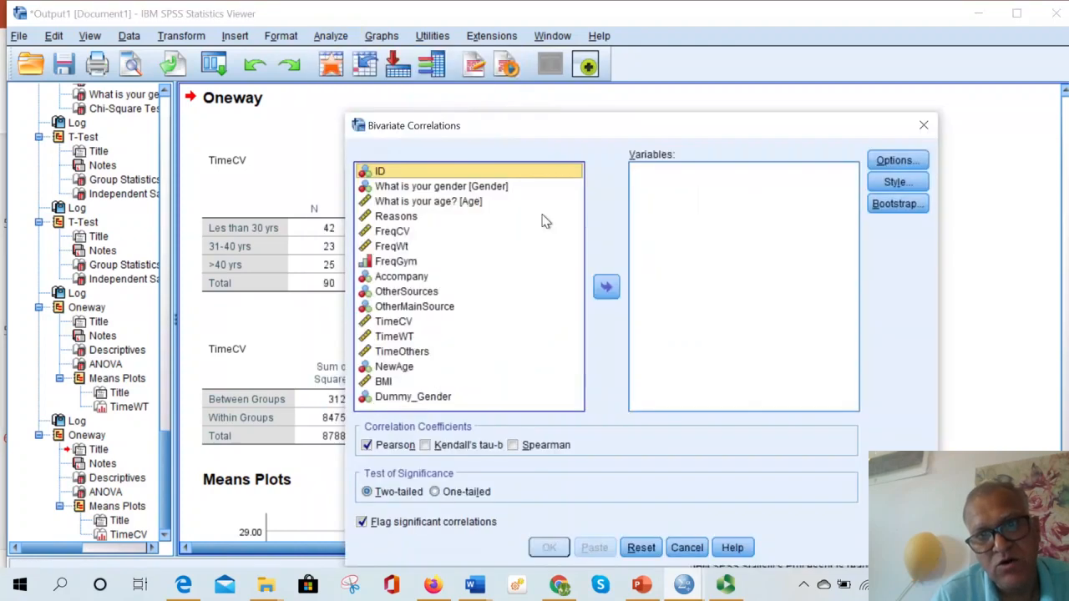
pyautogui.click(405, 338)
pyautogui.click(607, 288)
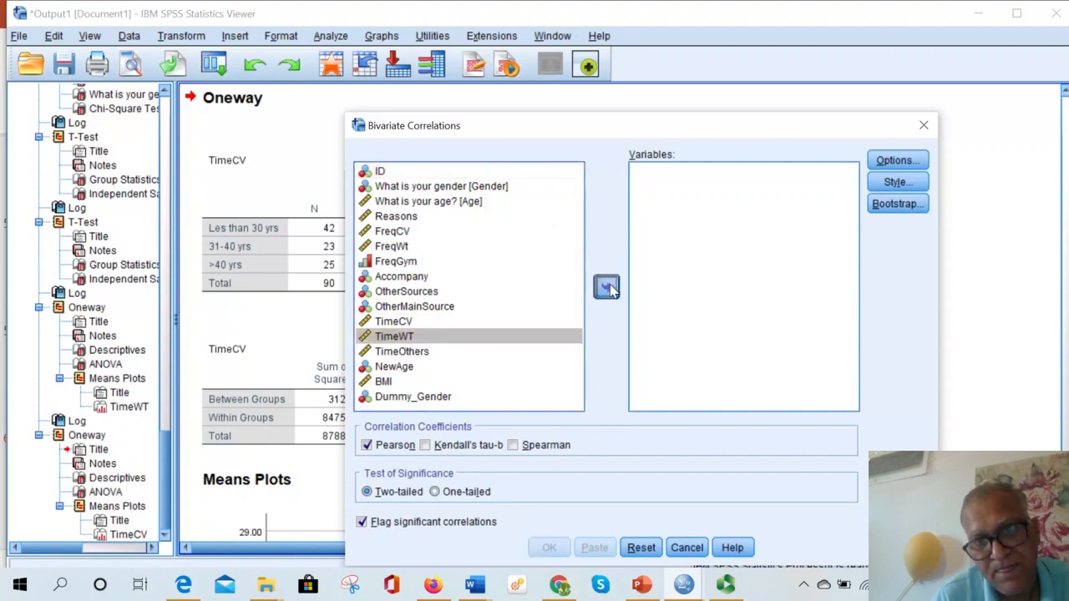
pyautogui.click(390, 367)
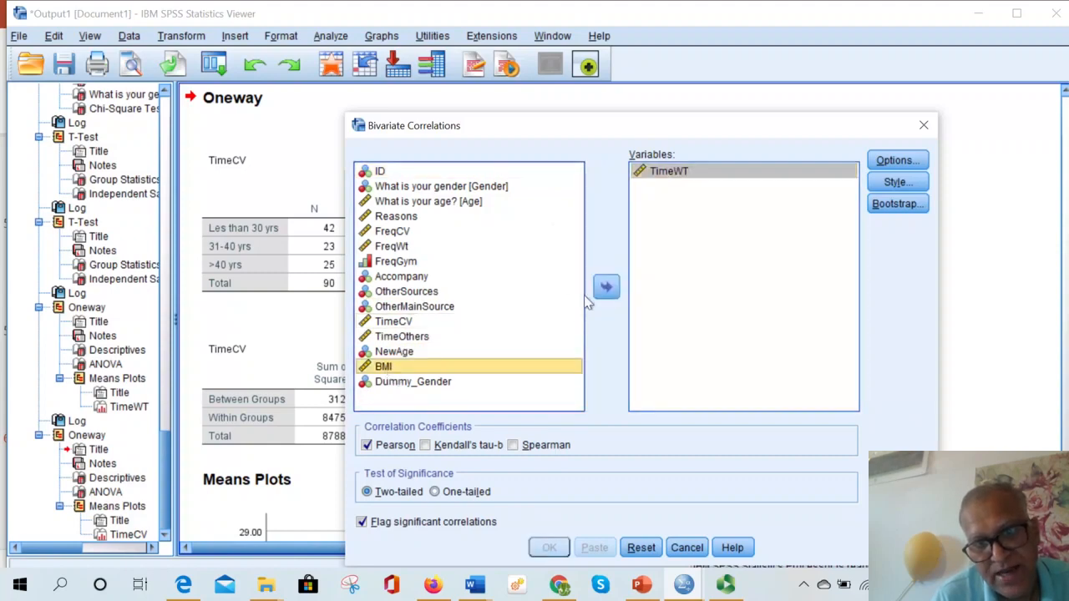
pyautogui.click(605, 289)
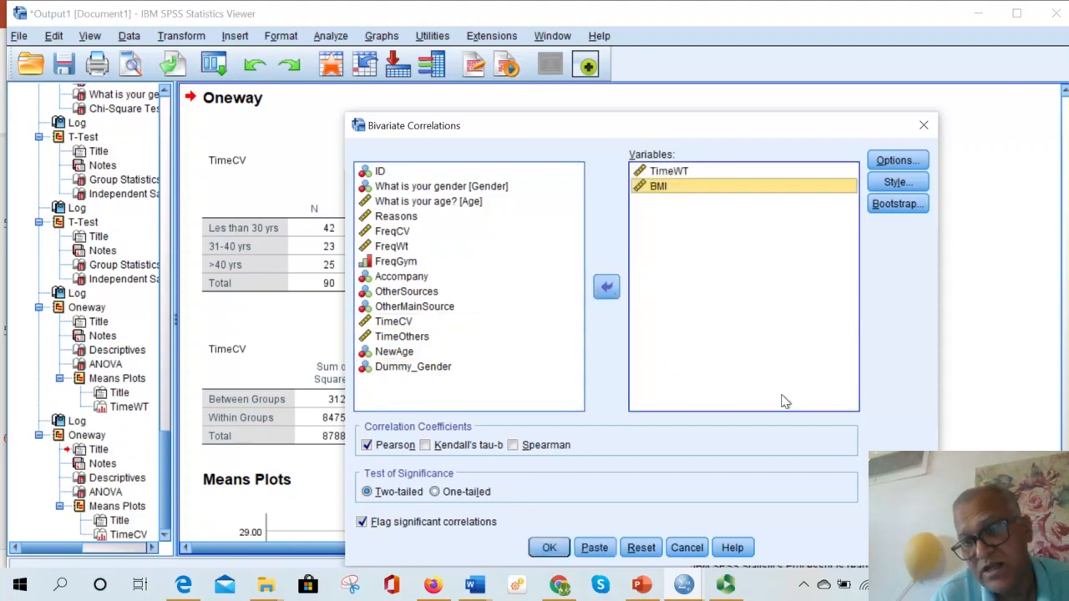
pyautogui.click(544, 552)
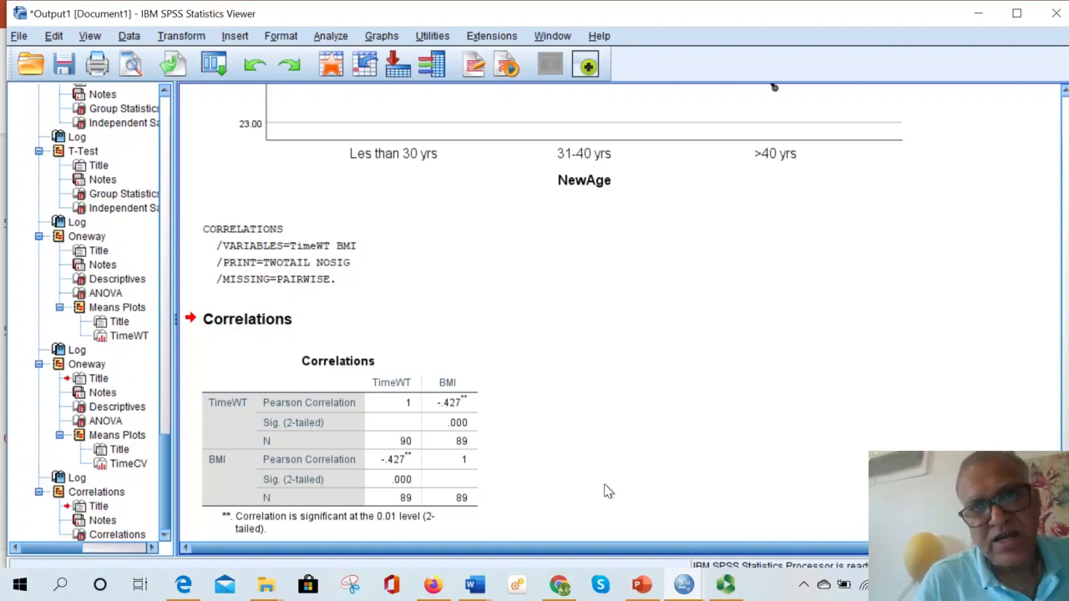
# - Reopen Bivariate Correlations and replace TimeWT with TimeCV, keeping BMI in the variable list
pyautogui.click(330, 36)
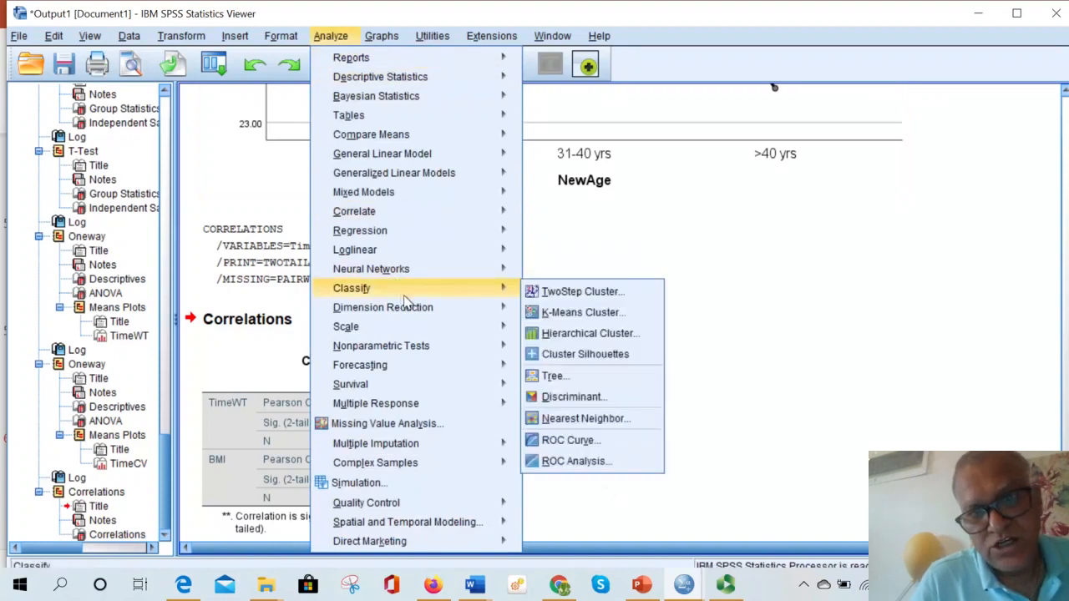
pyautogui.moveTo(486, 213)
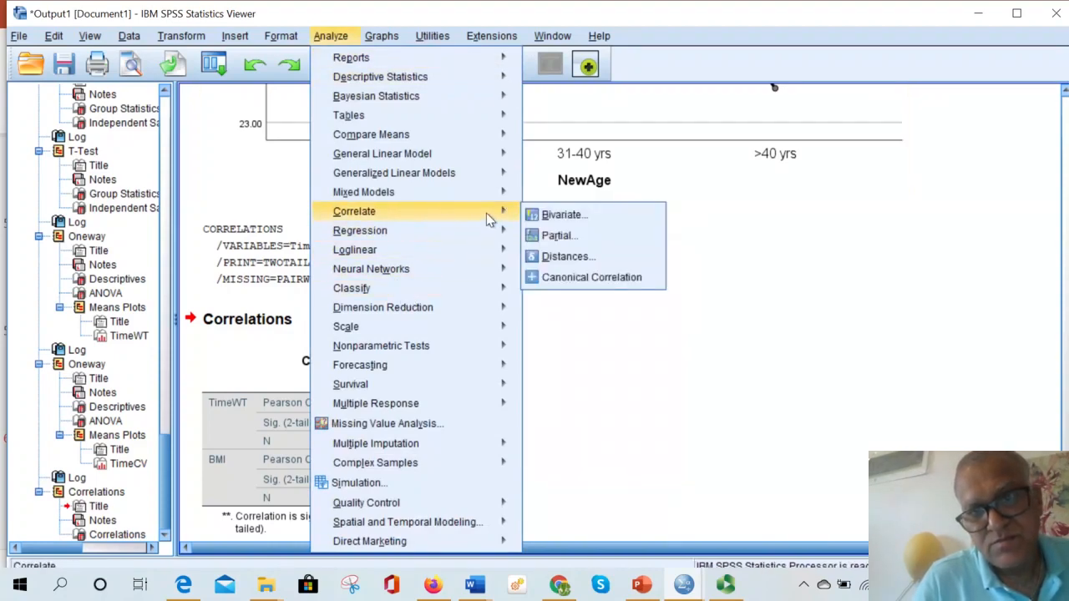
pyautogui.click(562, 216)
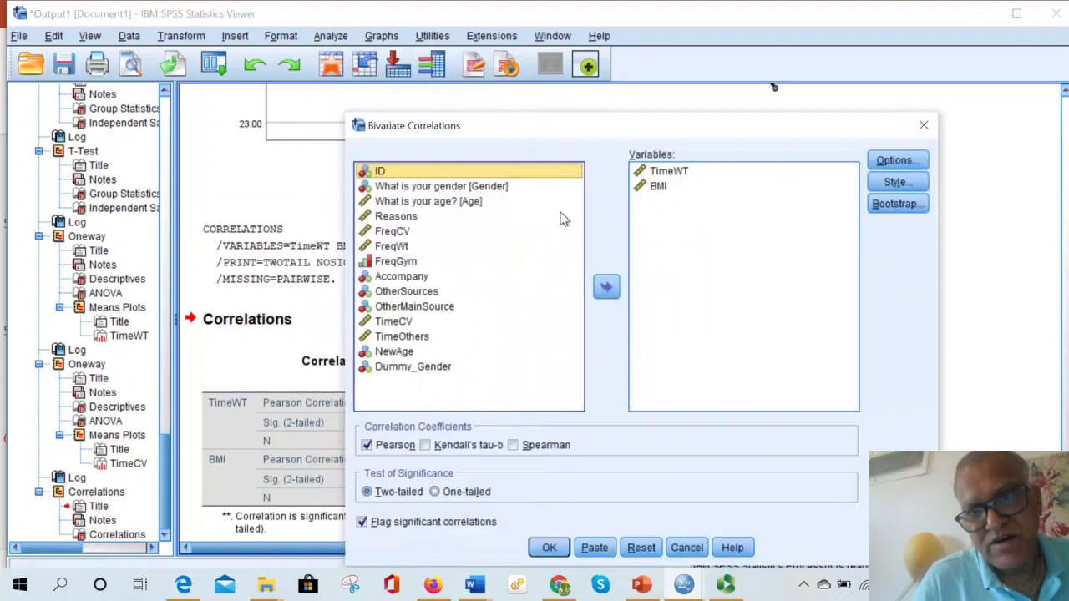
pyautogui.doubleClick(667, 172)
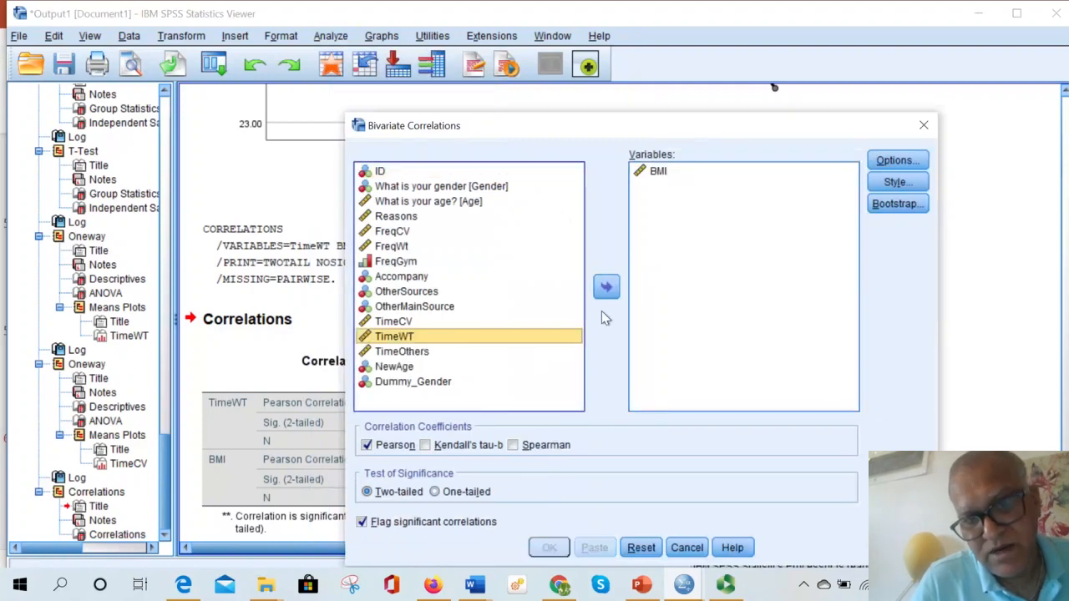
pyautogui.click(414, 322)
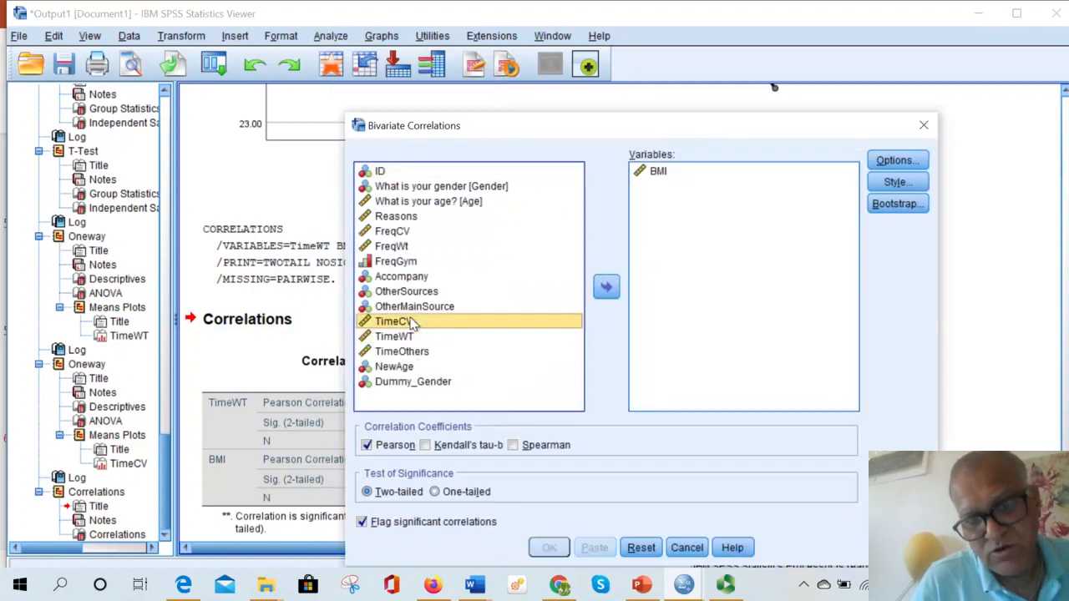
pyautogui.click(606, 288)
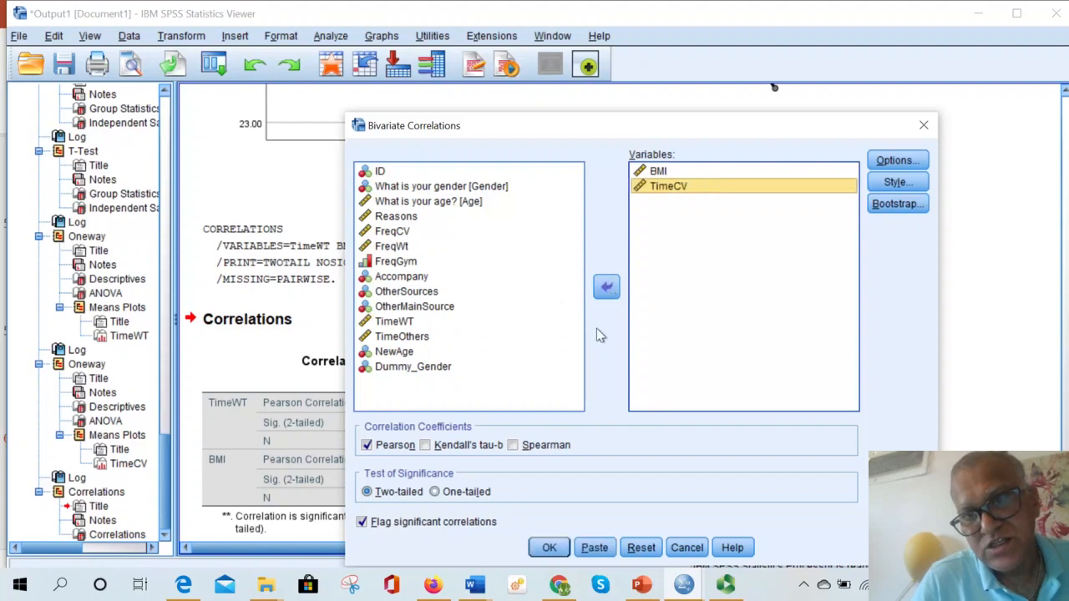
# - Run the correlation between BMI and TimeCV and review the Correlations table
pyautogui.click(549, 547)
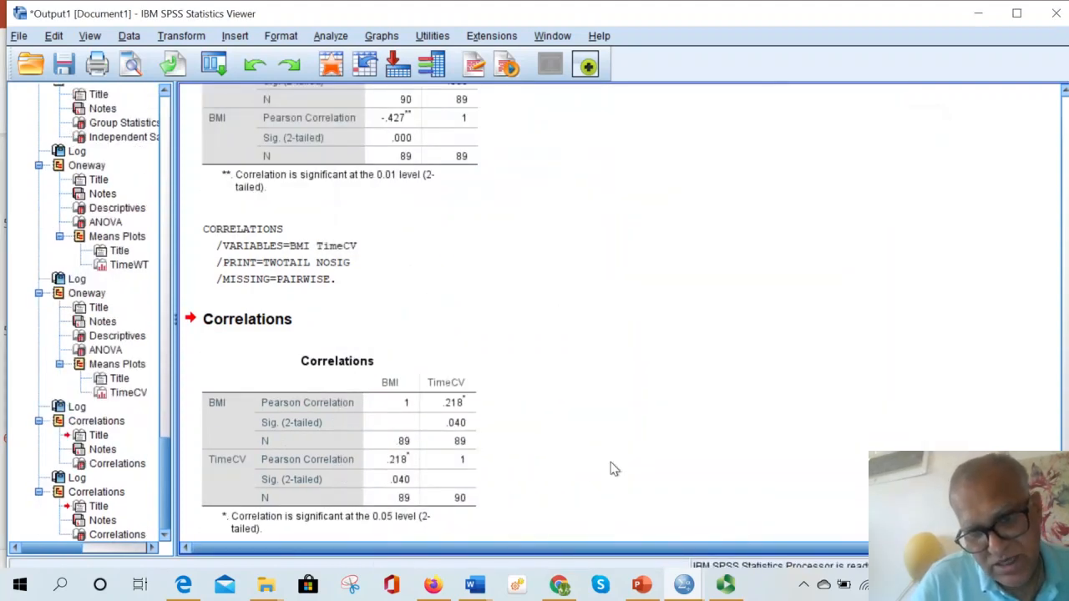
pyautogui.click(464, 459)
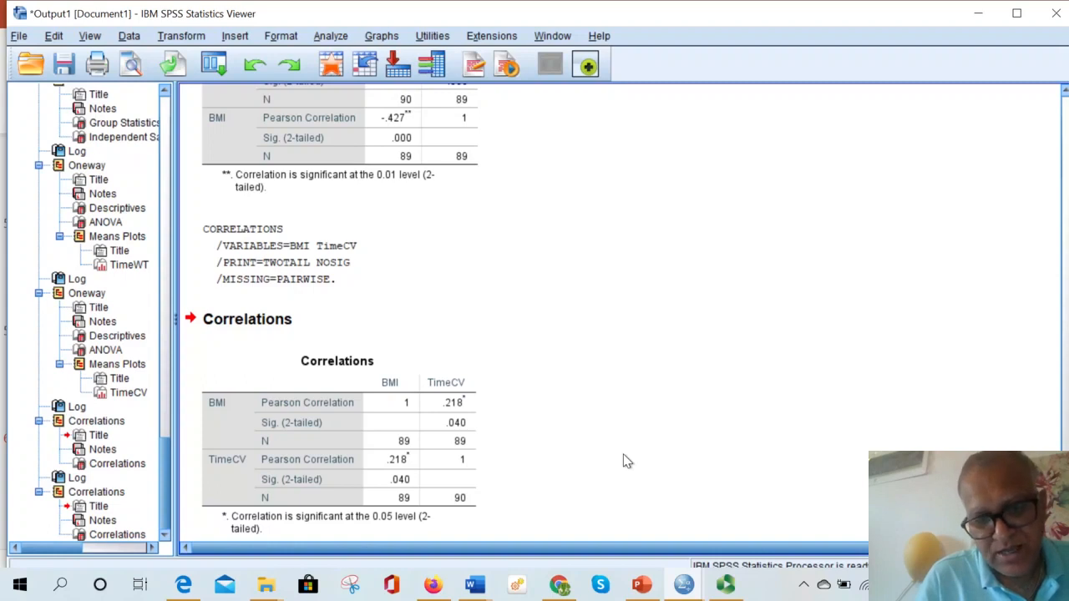
pyautogui.scroll(-1, 626, 461)
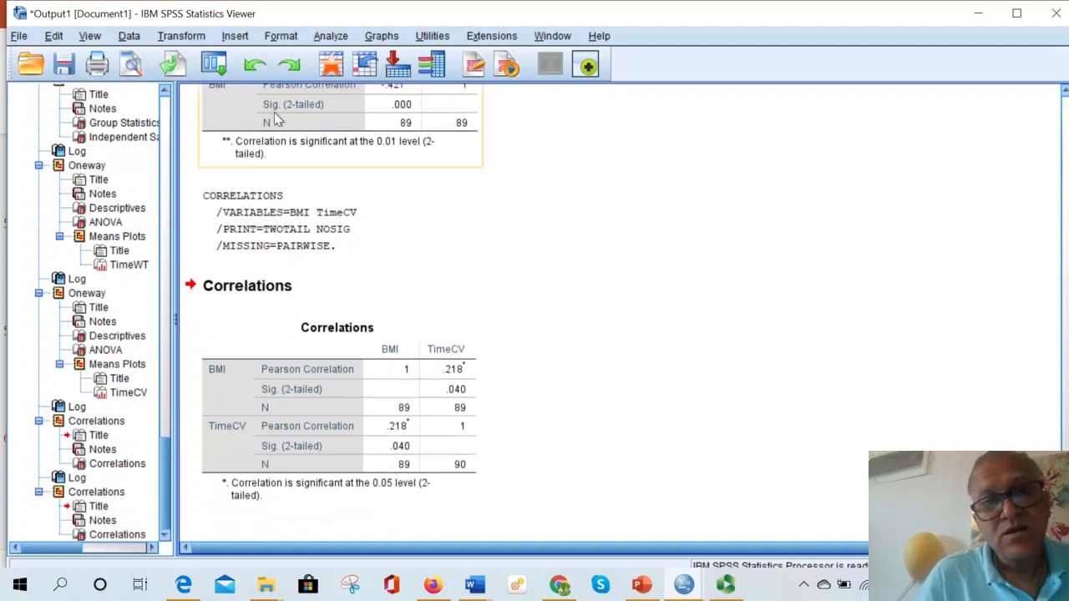
# - Set up a linear regression with BMI as the dependent variable and TimeWT as the independent variable, using the Enter method
pyautogui.click(332, 37)
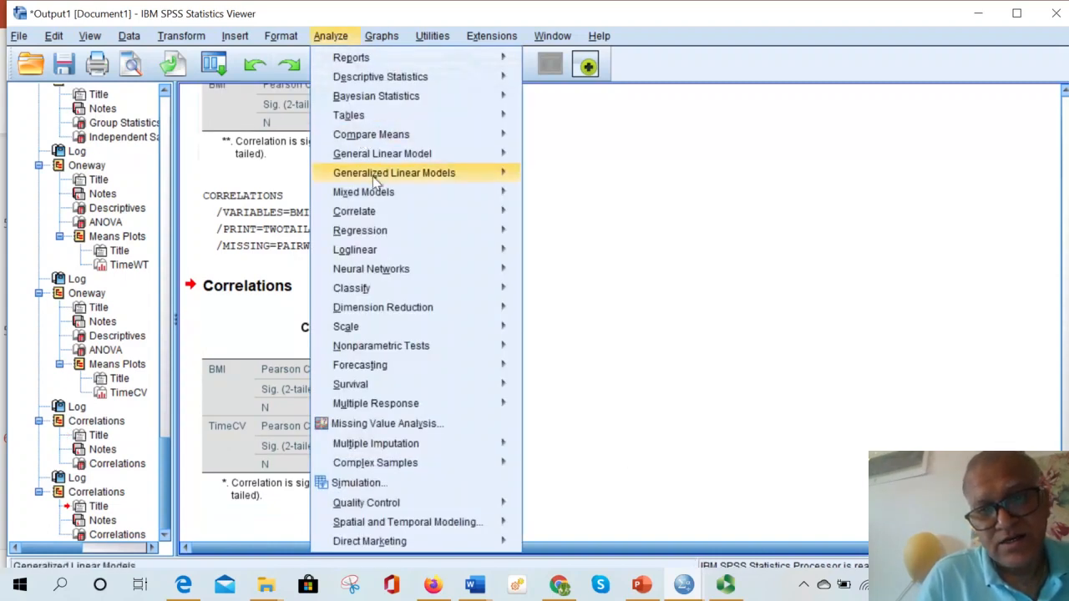
pyautogui.moveTo(410, 234)
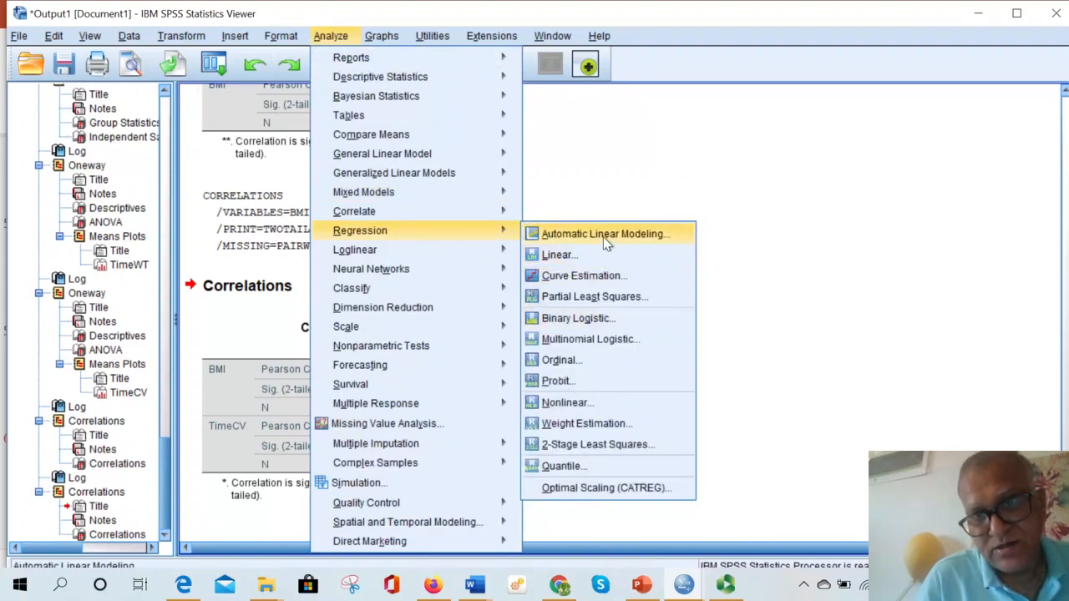
pyautogui.click(593, 255)
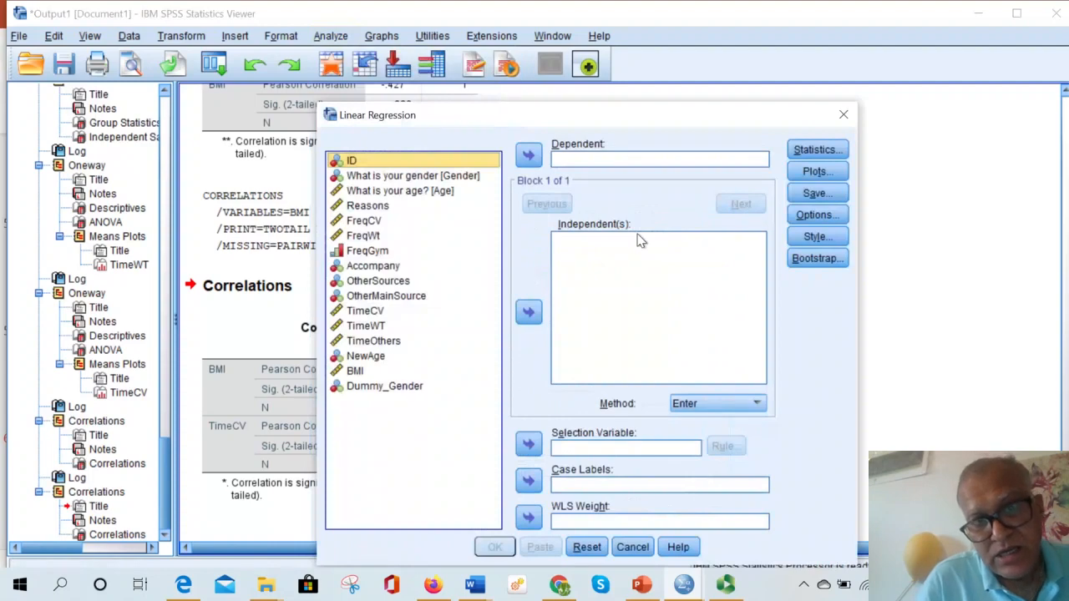
pyautogui.click(357, 371)
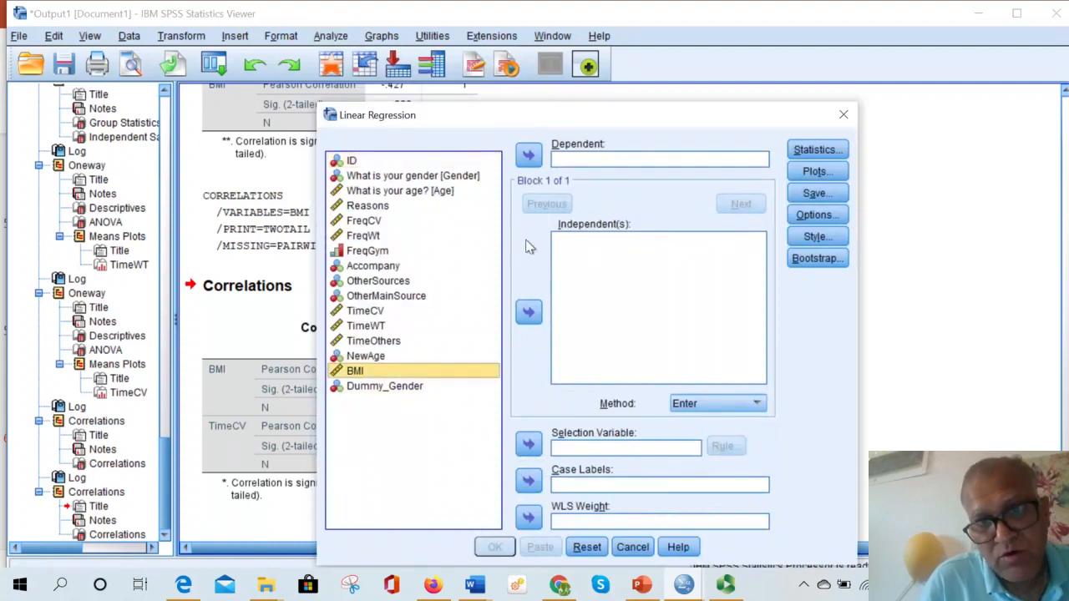
pyautogui.click(529, 156)
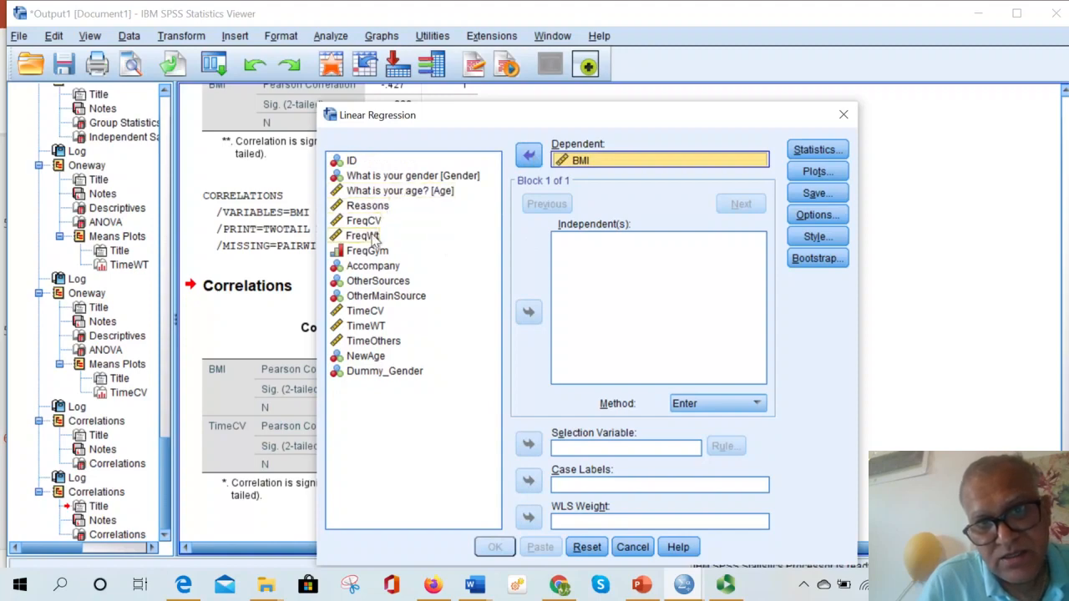
pyautogui.click(371, 327)
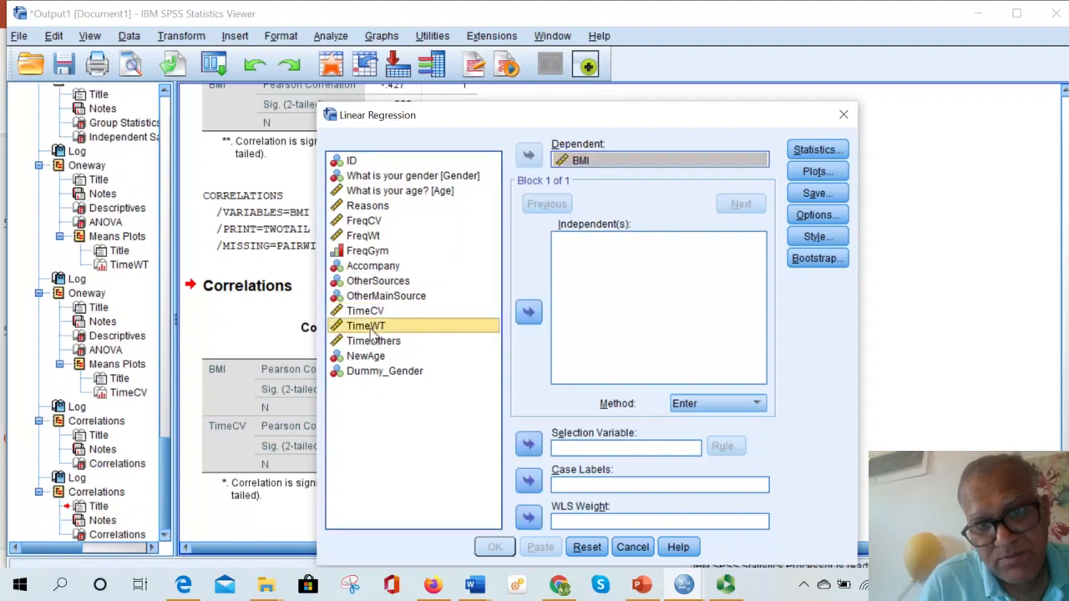
pyautogui.click(528, 313)
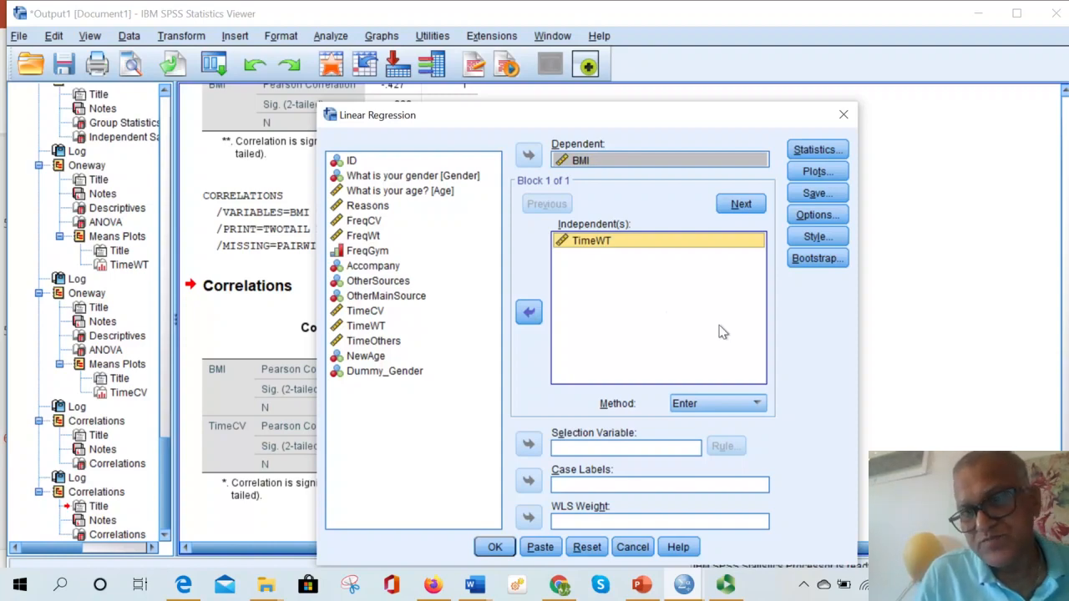
# - Add Descriptives and Part and partial correlations to the regression statistics, keeping Estimates and Model fit selected
pyautogui.click(818, 151)
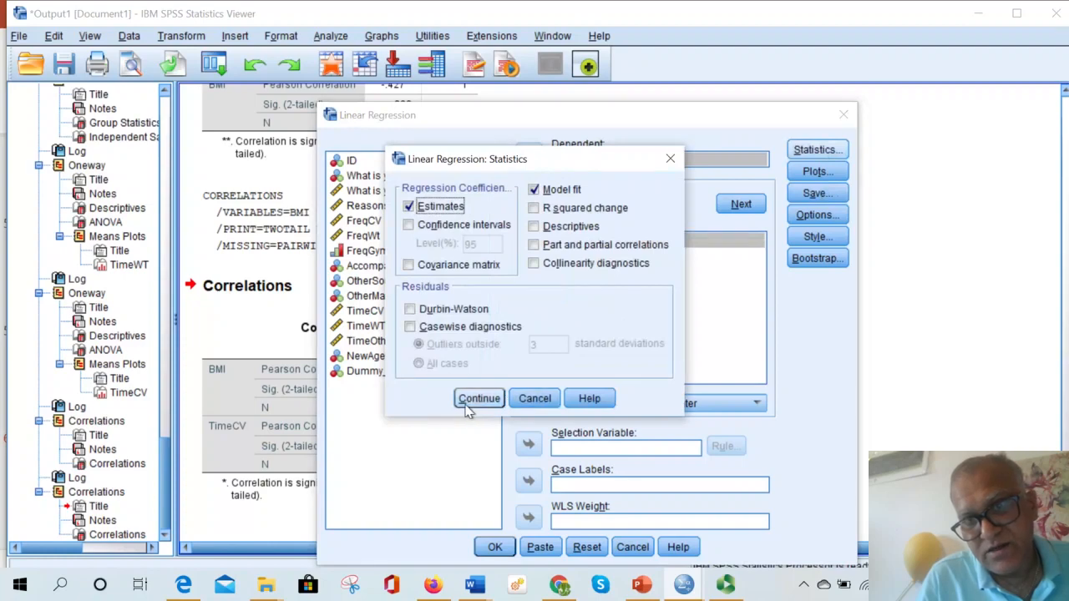
pyautogui.click(570, 227)
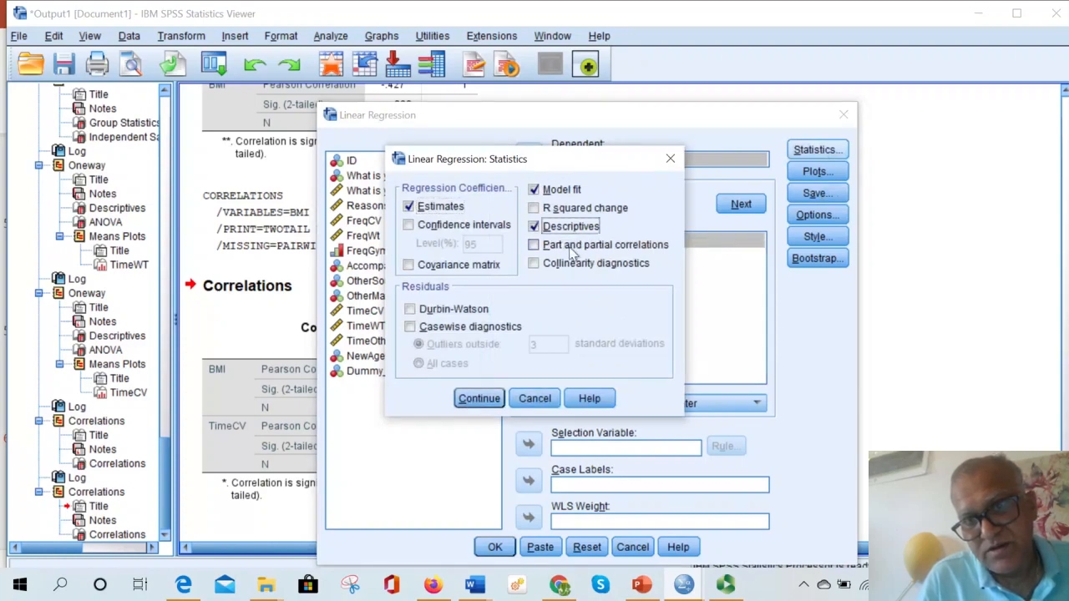
pyautogui.click(569, 247)
pyautogui.click(470, 399)
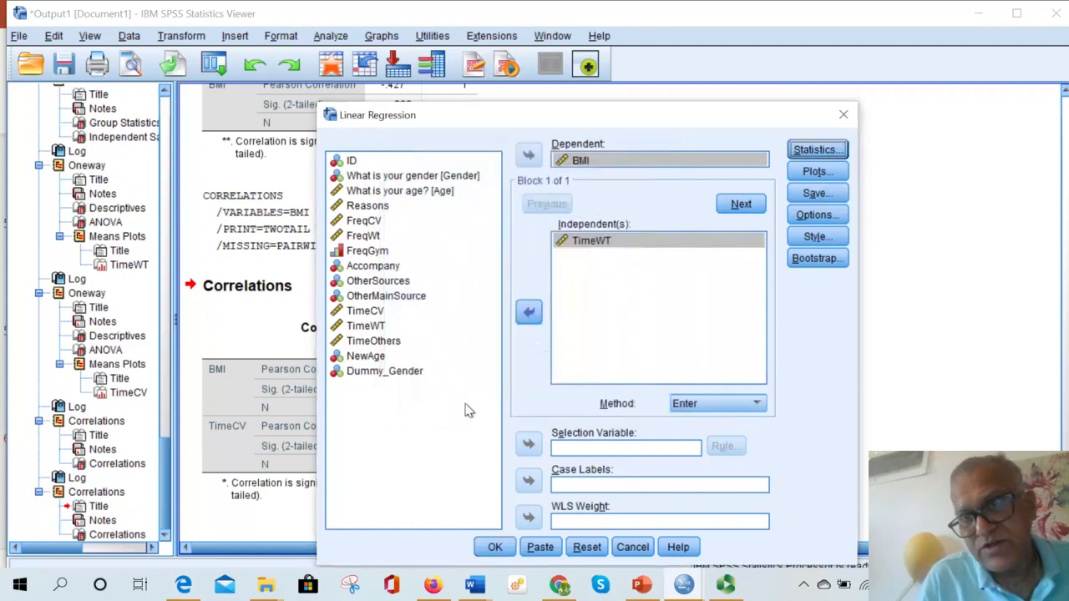
# - Configure the regression plots with DEPENDNT on Y and *ZRESID on X, plus a histogram and normal probability plot of residuals
pyautogui.click(820, 173)
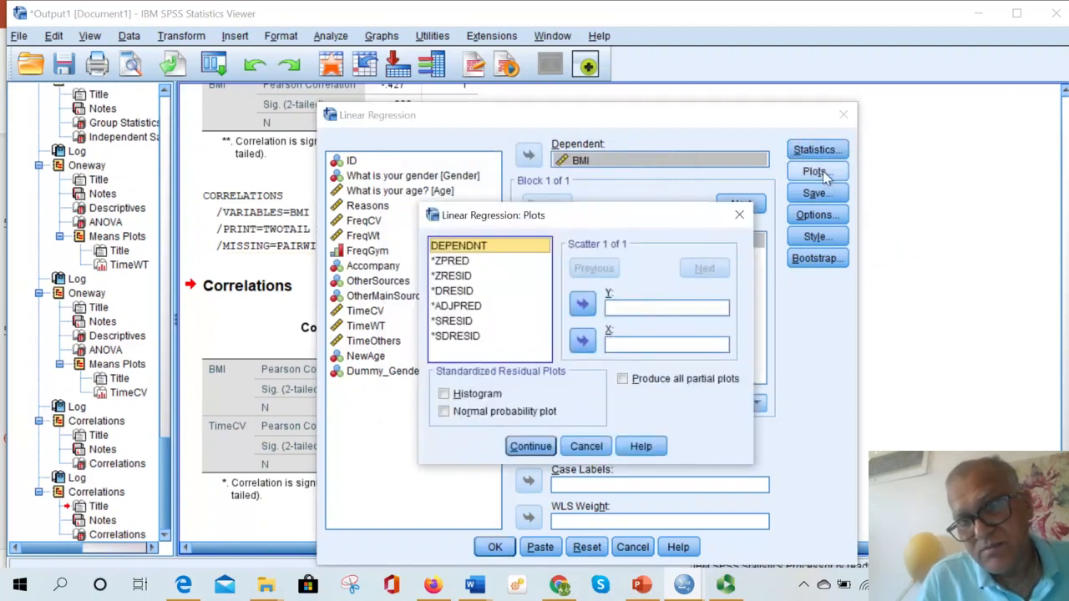
pyautogui.click(583, 305)
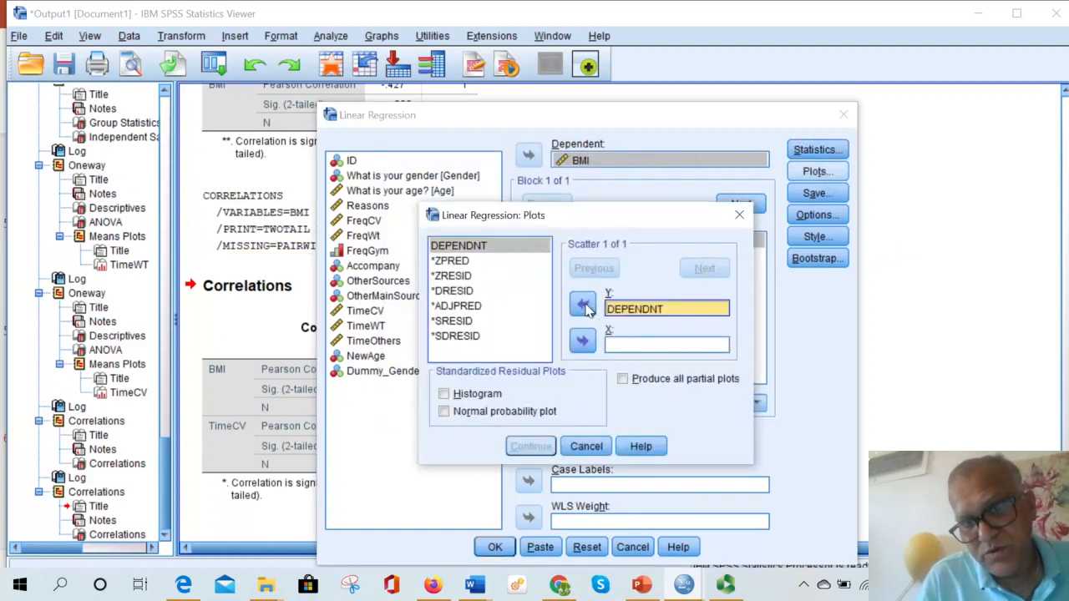
pyautogui.click(462, 277)
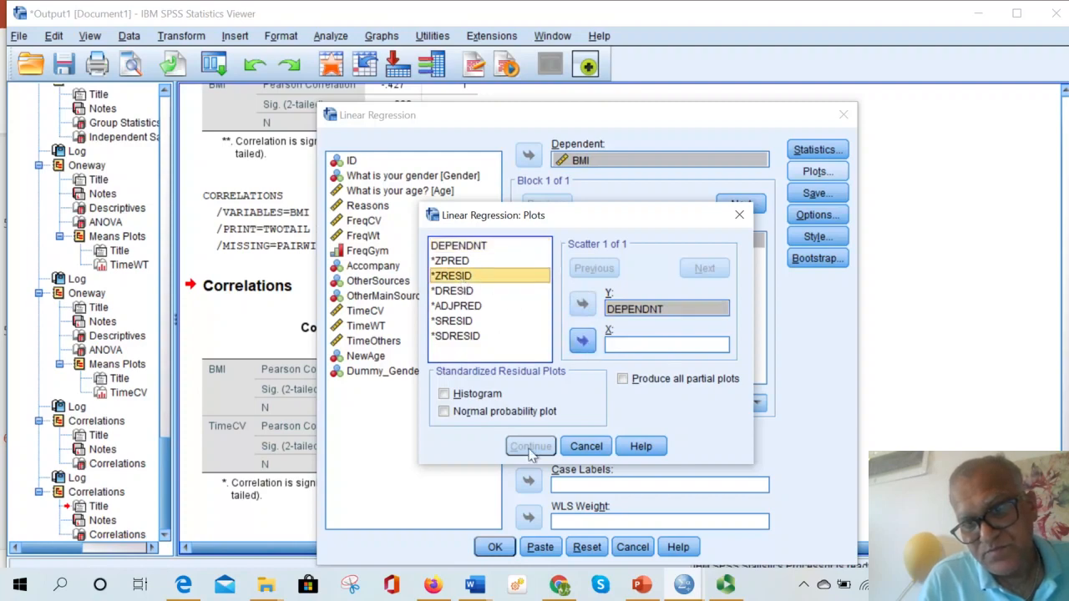
pyautogui.click(582, 341)
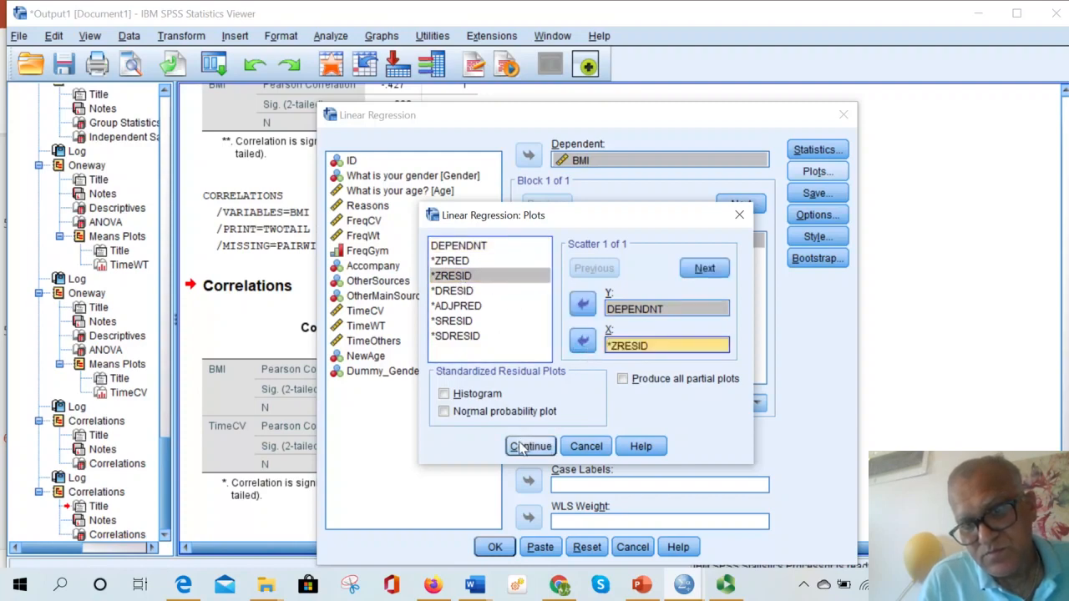
pyautogui.click(491, 394)
pyautogui.click(501, 412)
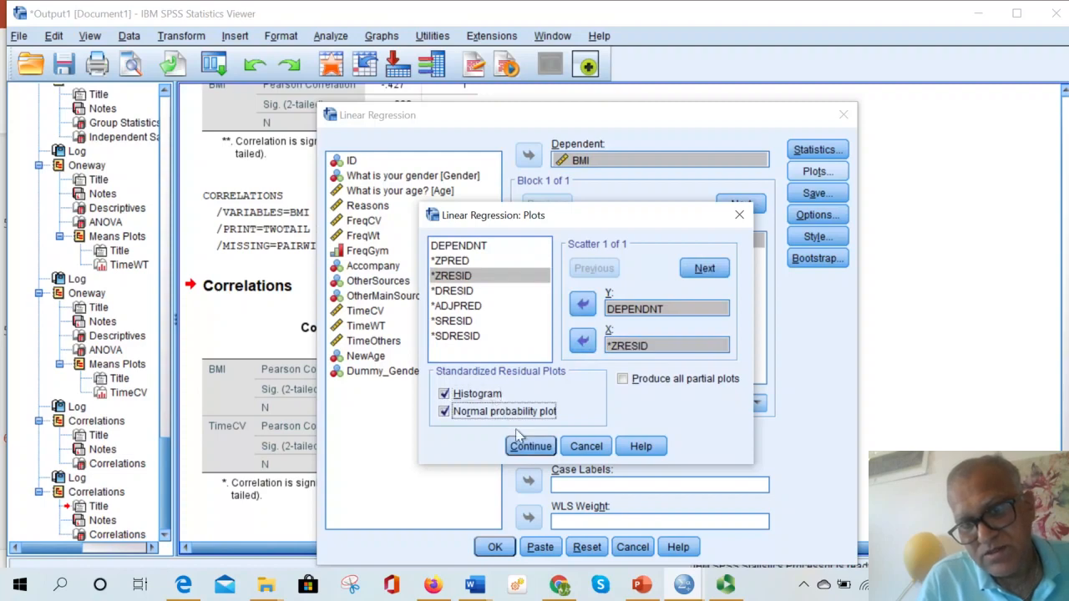
pyautogui.click(526, 445)
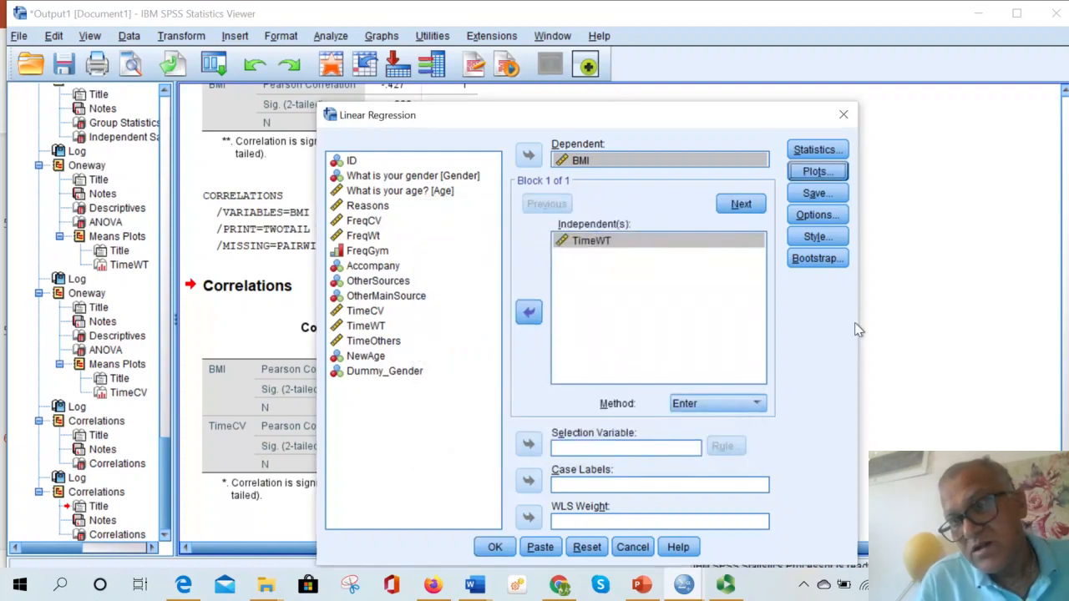
# - Run the regression of BMI on TimeWT and review the Correlations, Model Summary, ANOVA and Coefficients tables
pyautogui.click(494, 547)
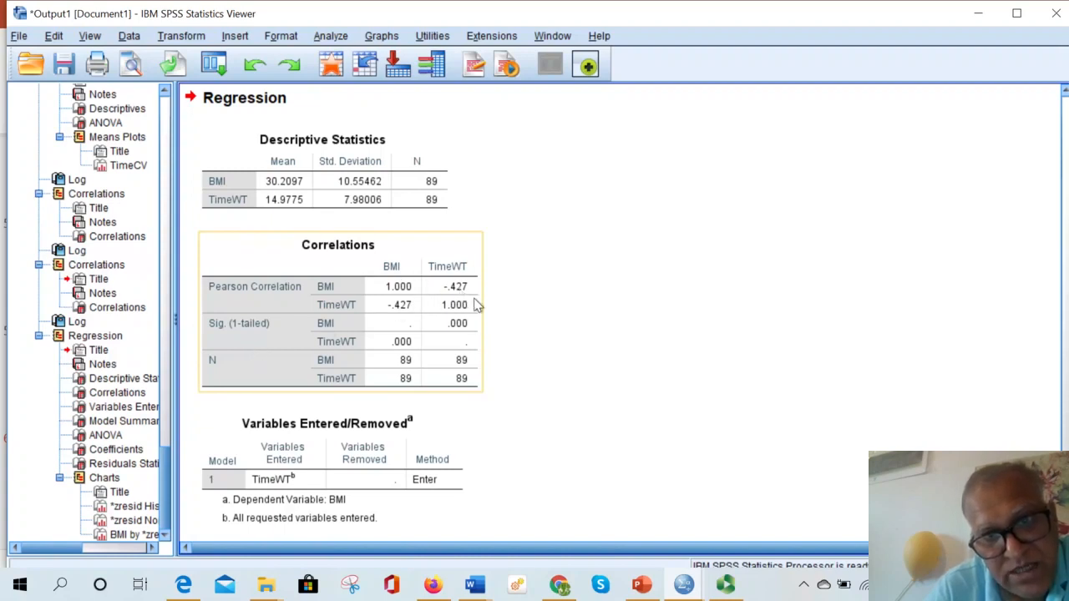
pyautogui.scroll(-4, 602, 373)
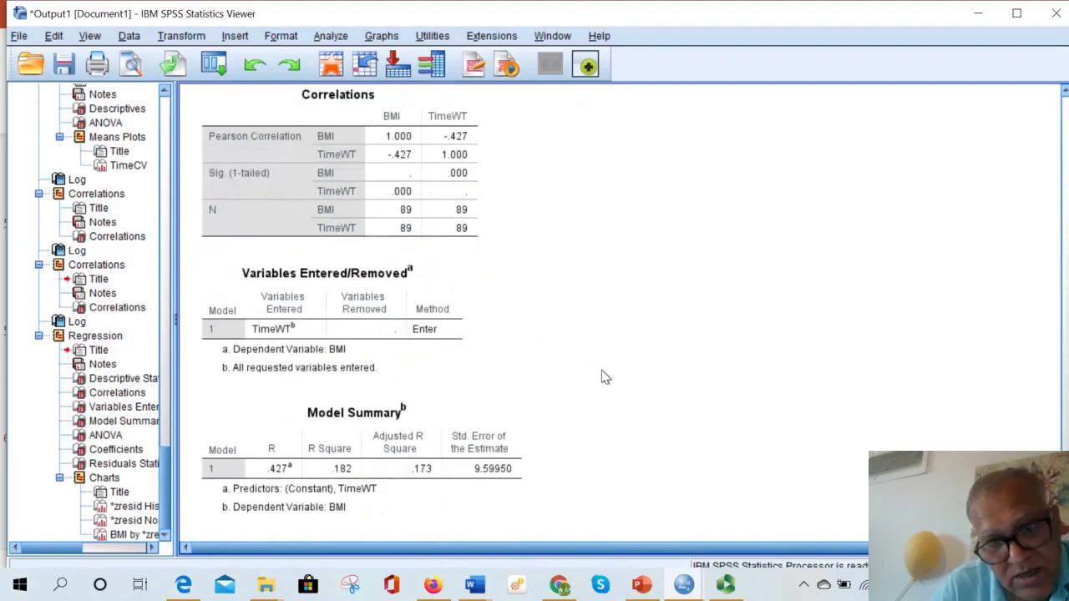
pyautogui.scroll(-2, 602, 369)
pyautogui.scroll(-2, 605, 378)
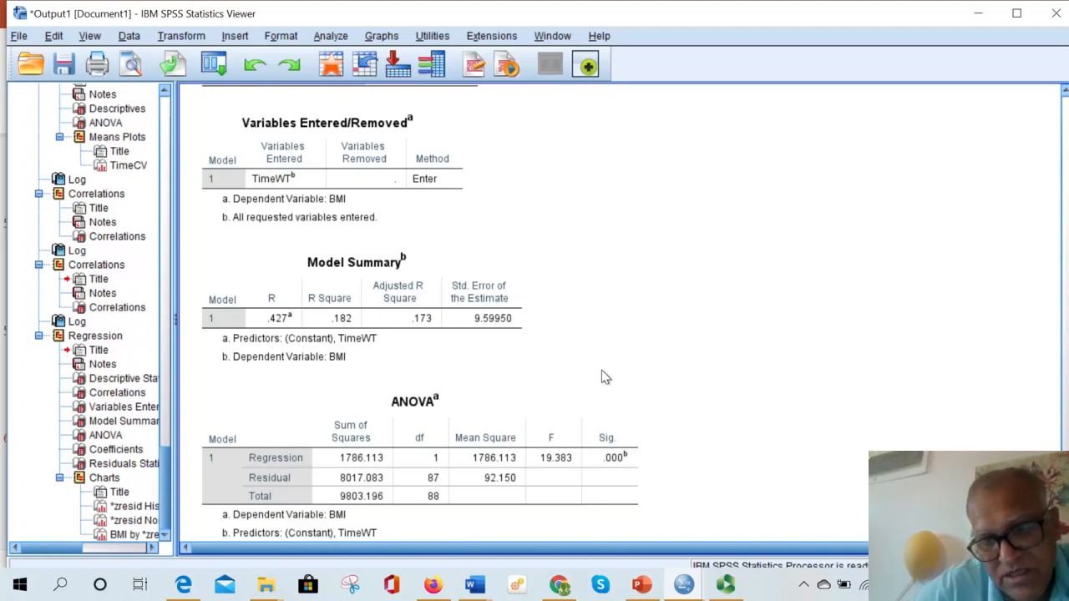
pyautogui.scroll(-3, 601, 370)
pyautogui.click(601, 370)
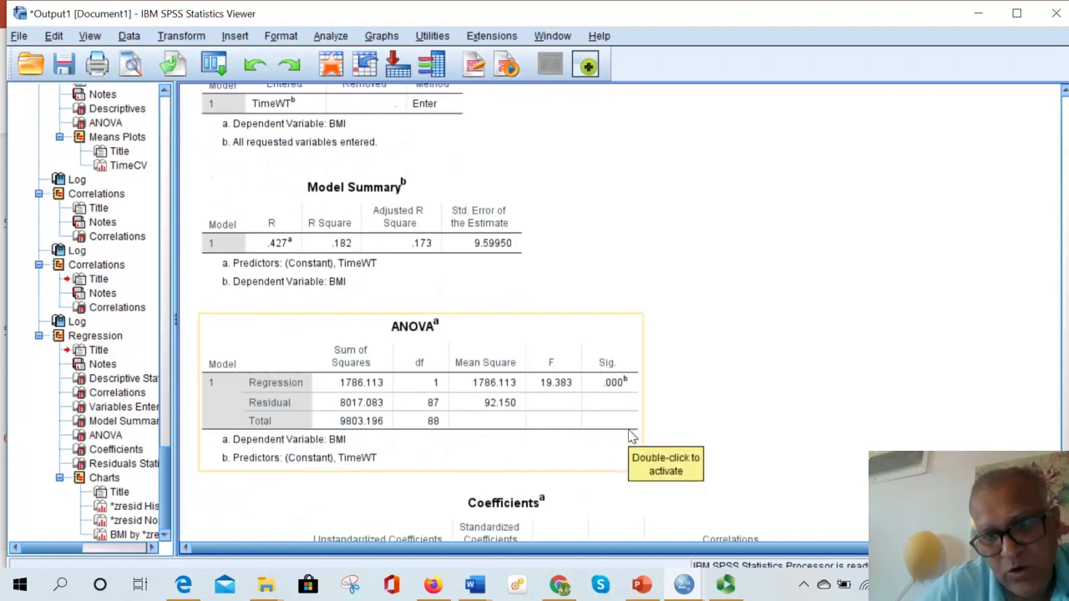
pyautogui.click(733, 433)
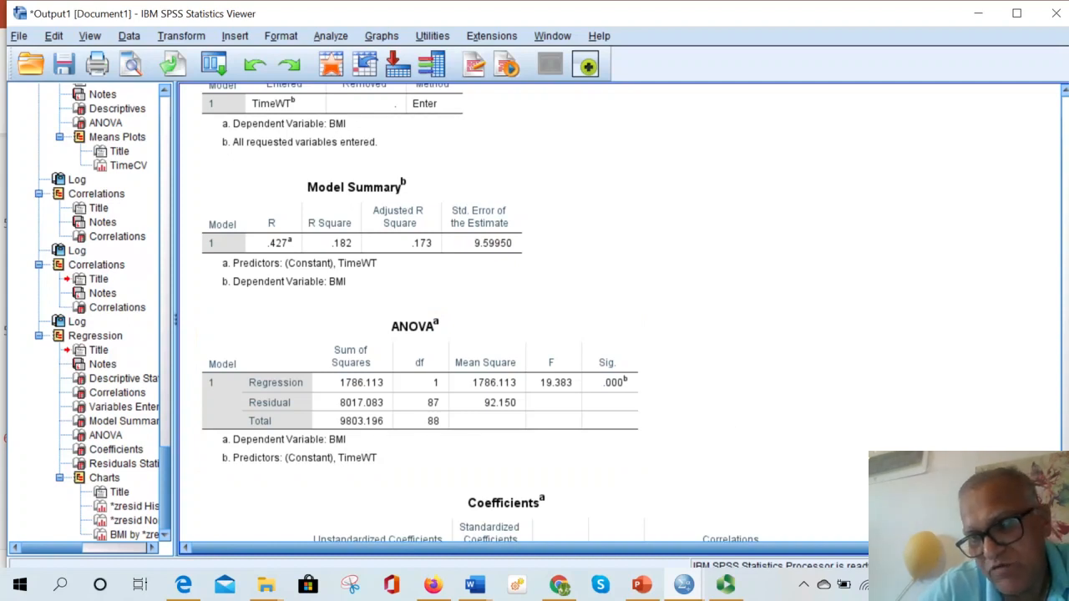
pyautogui.scroll(-4, 511, 313)
pyautogui.scroll(-3, 451, 524)
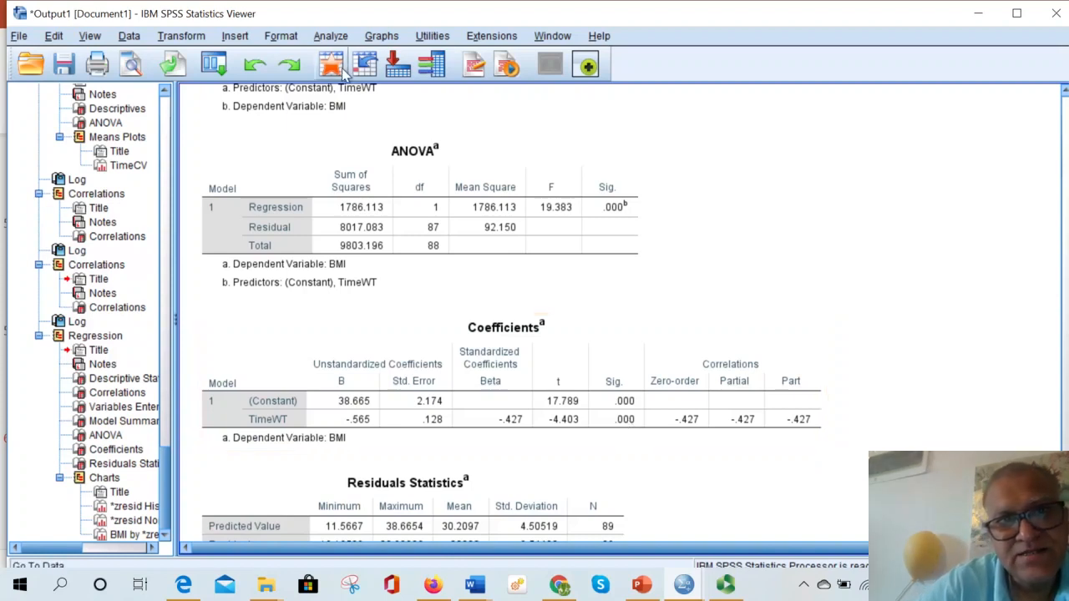
# - Reopen Linear Regression and add Age and TimeCV as independent variables alongside TimeWT, keeping BMI as the dependent variable
pyautogui.click(330, 36)
pyautogui.moveTo(366, 80)
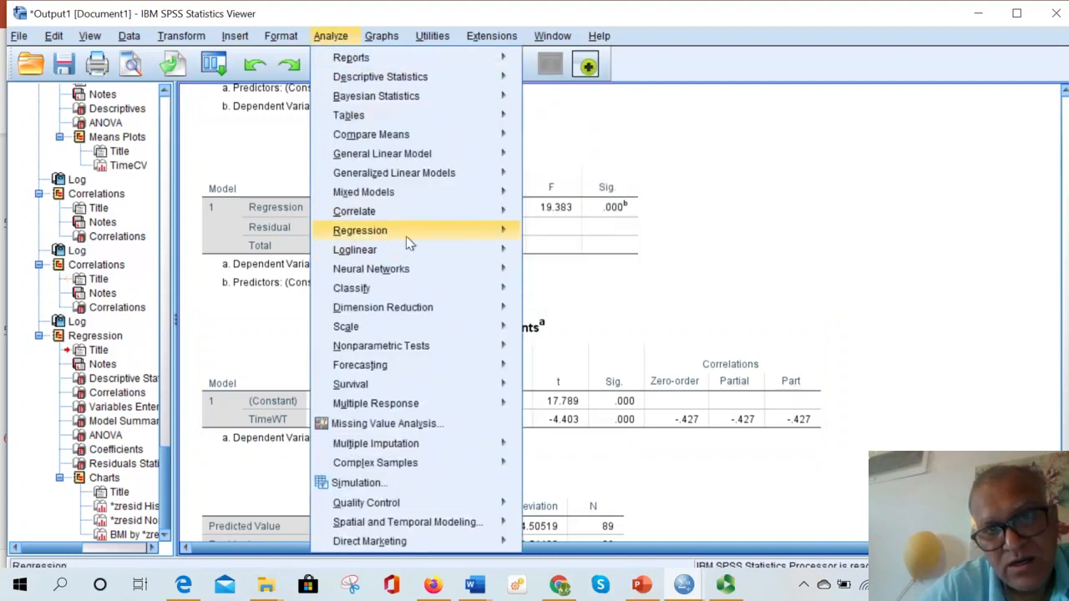
pyautogui.moveTo(411, 240)
pyautogui.click(575, 256)
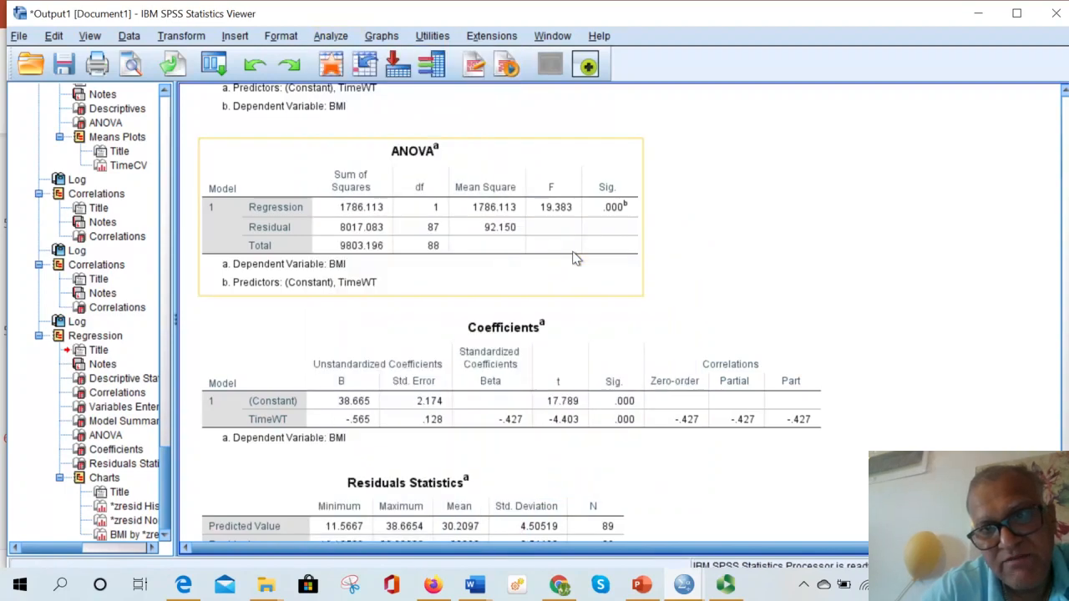
pyautogui.click(596, 243)
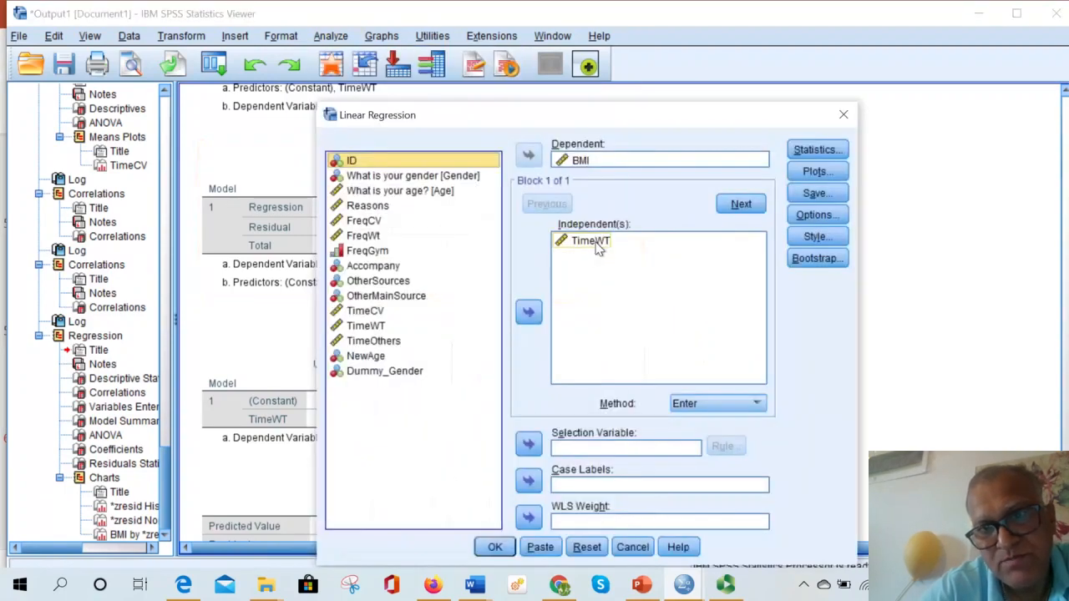
pyautogui.click(405, 177)
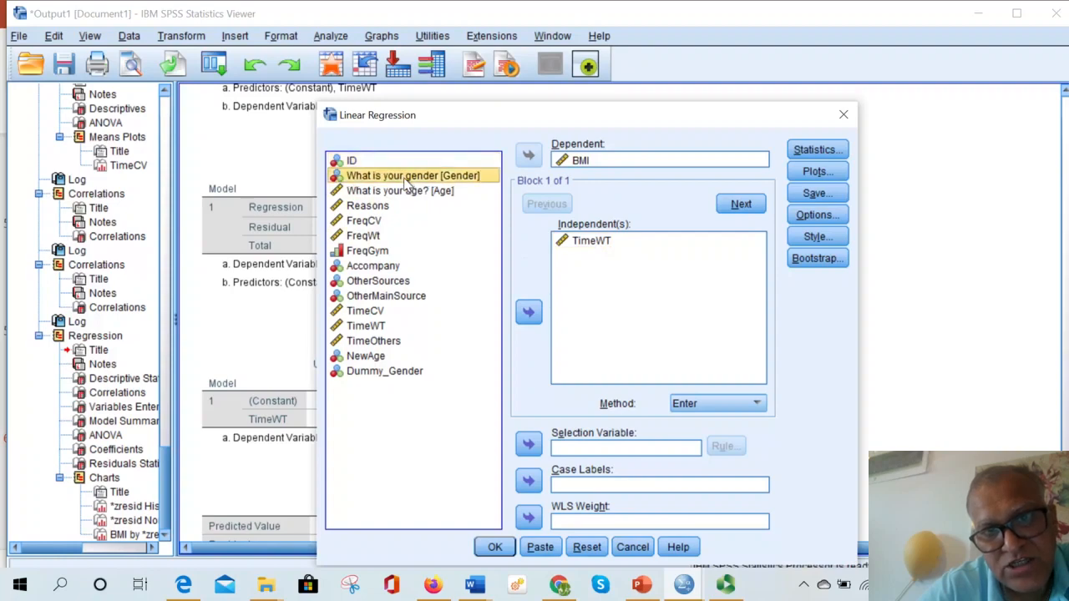
pyautogui.click(414, 192)
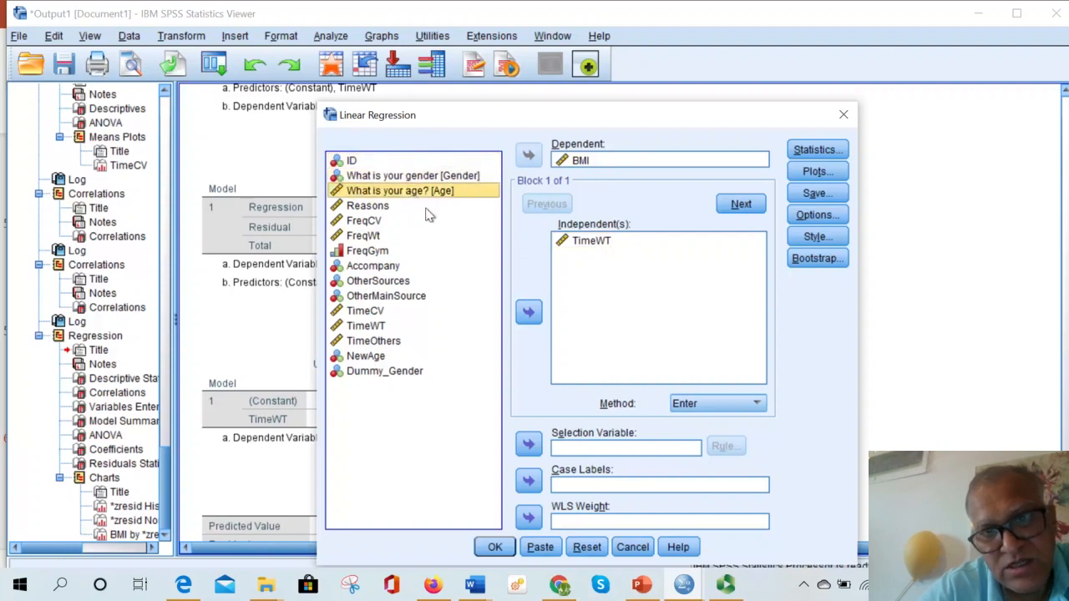
pyautogui.click(529, 312)
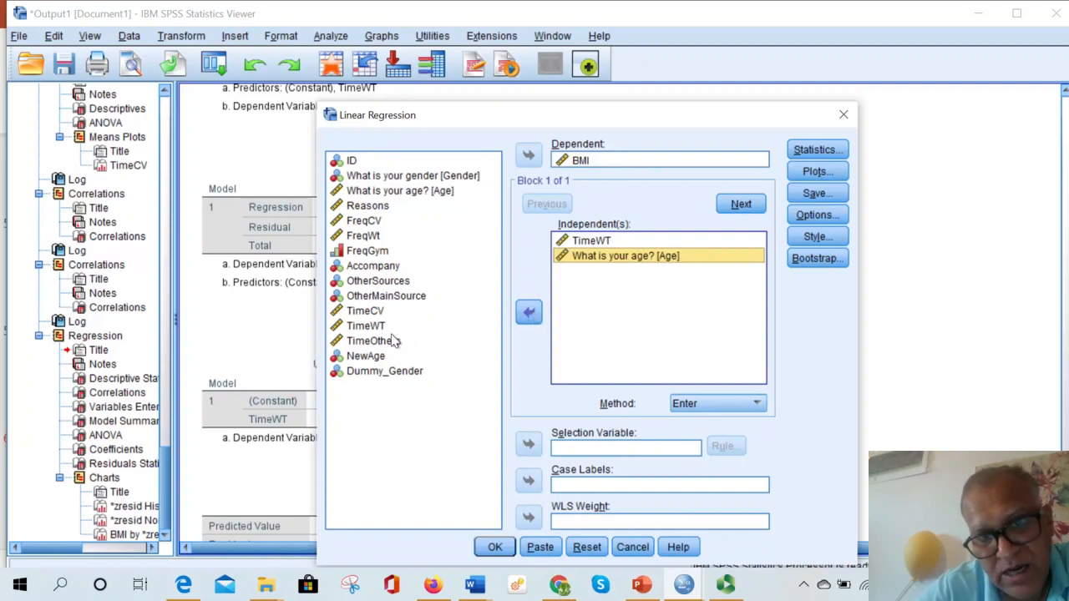
pyautogui.click(378, 310)
pyautogui.click(376, 311)
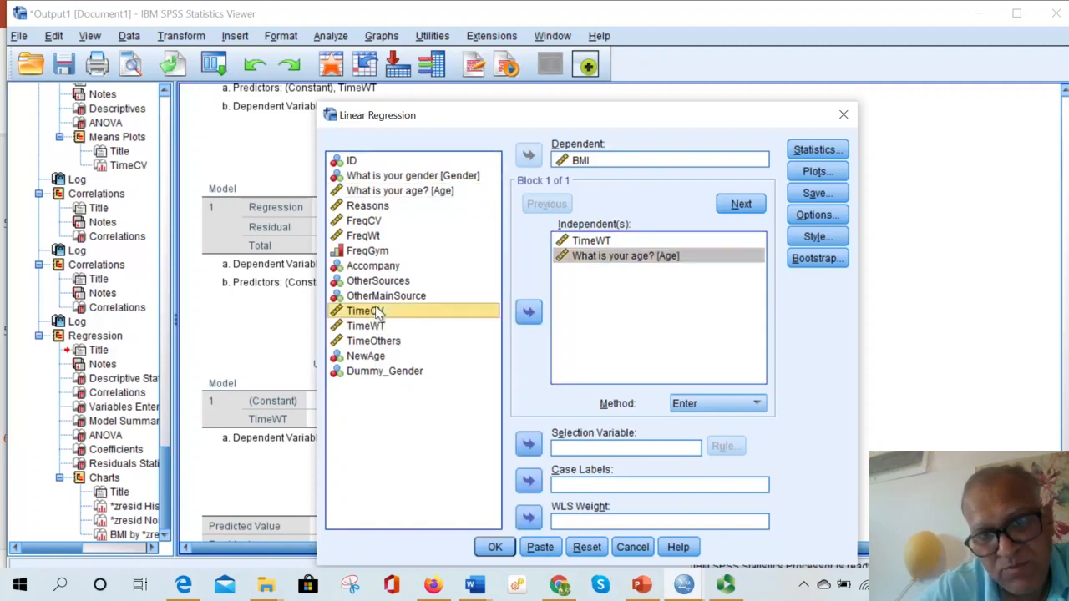
pyautogui.click(531, 317)
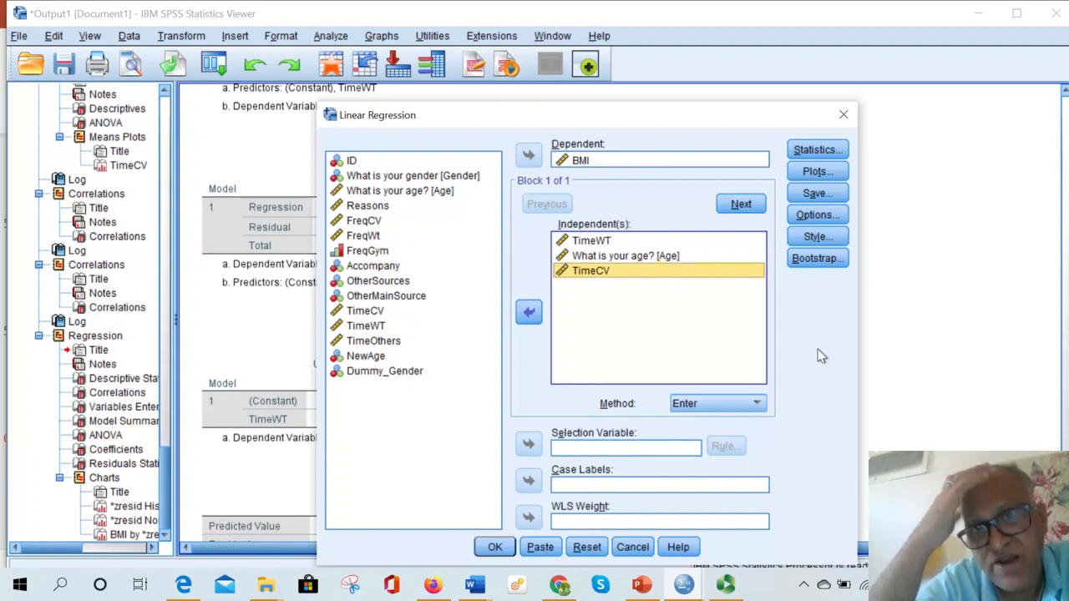
# - Run the multiple regression of BMI on TimeWT, Age and TimeCV and review the Correlations, Variables Entered/Removed and Model Summary tables
pyautogui.click(492, 547)
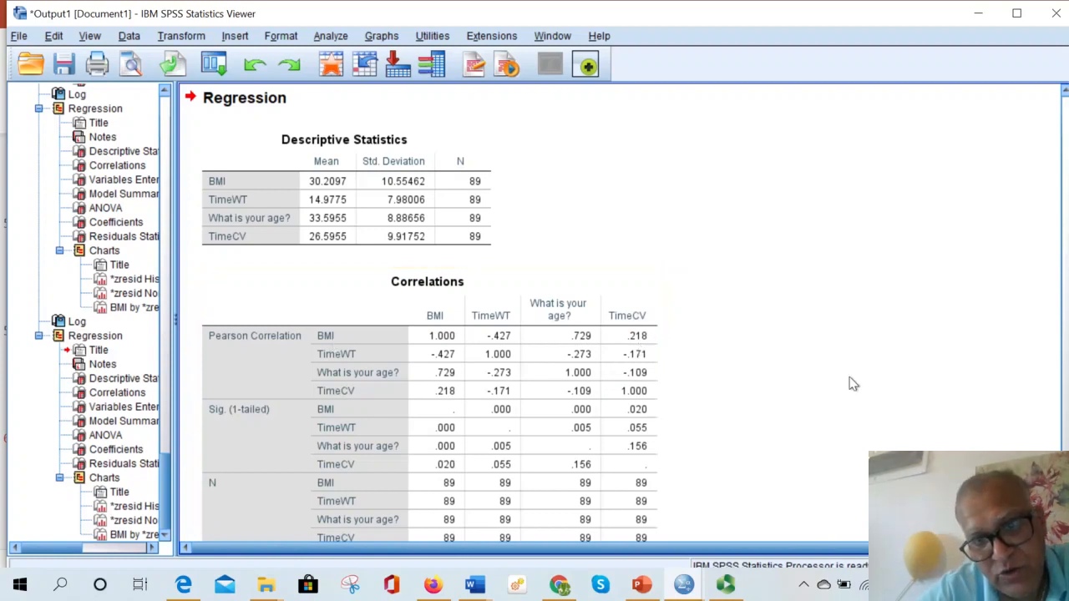
pyautogui.scroll(-2, 870, 405)
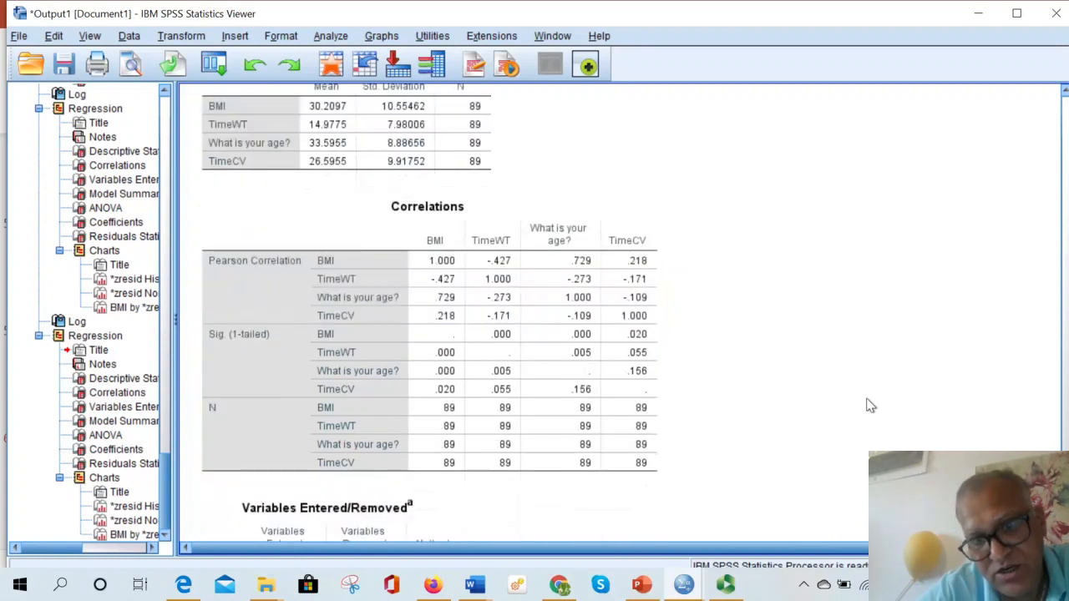
pyautogui.scroll(-2, 870, 406)
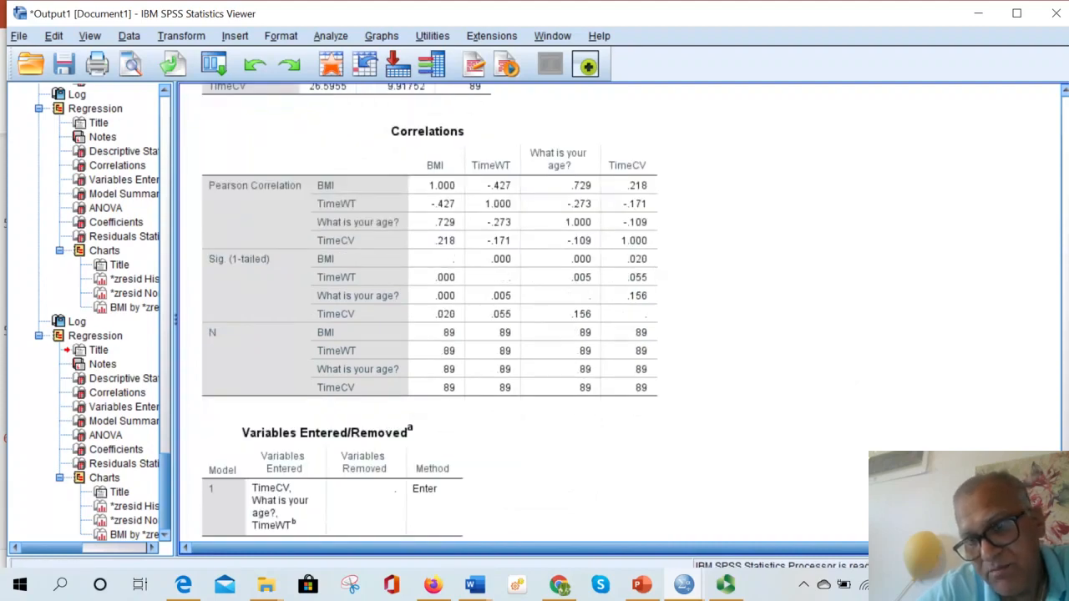
pyautogui.scroll(-8, 825, 460)
pyautogui.click(292, 386)
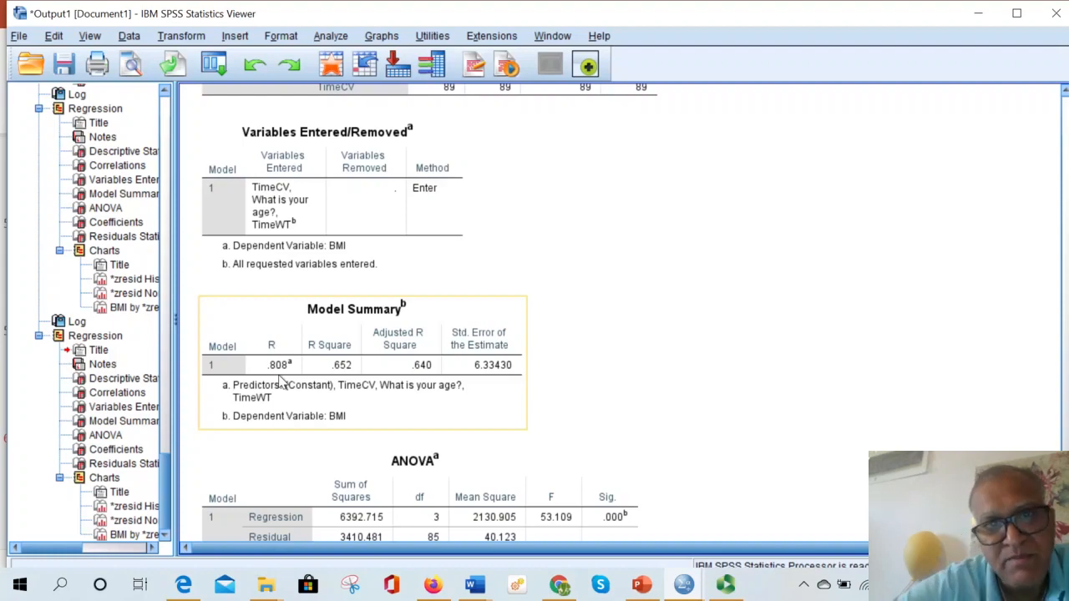
pyautogui.click(454, 280)
pyautogui.scroll(2, 452, 281)
pyautogui.scroll(10, 452, 282)
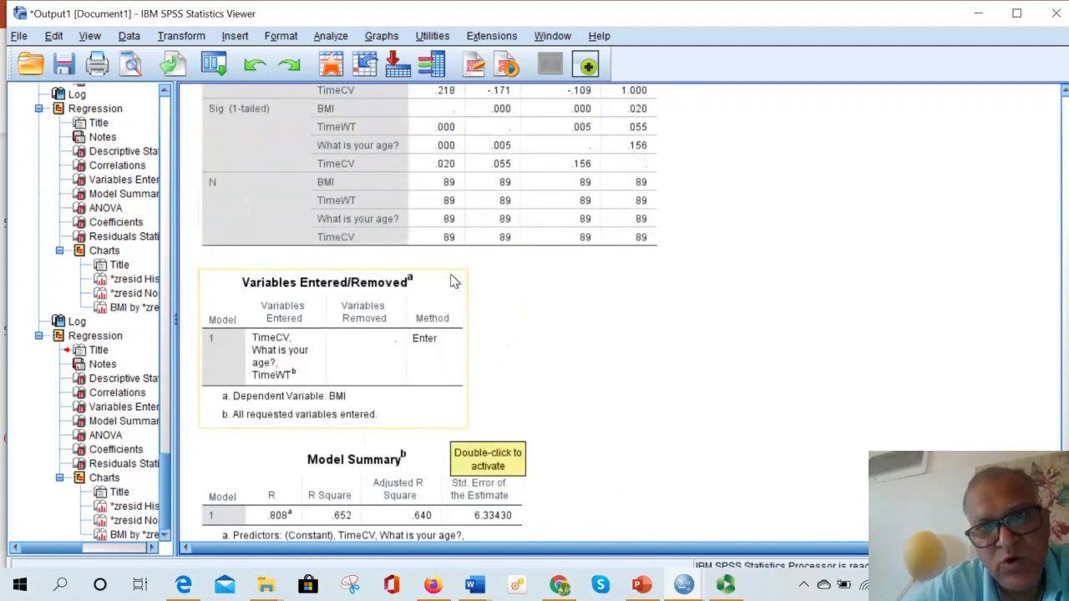
# - Compare the Model Summary of the TimeWT-only regression with that of the multiple regression on TimeWT, Age and TimeCV
pyautogui.scroll(15, 452, 281)
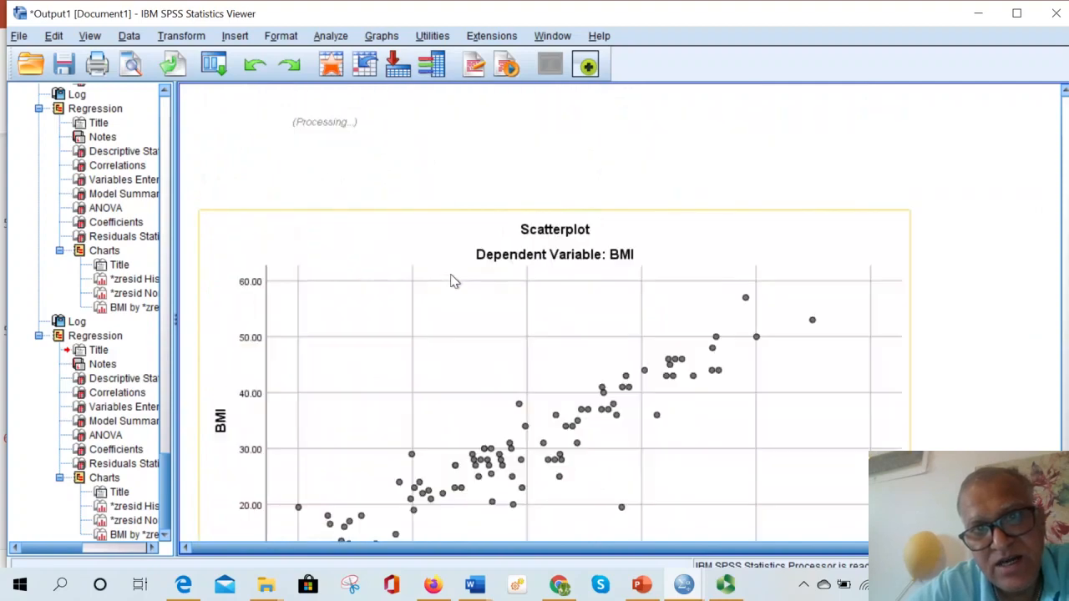
pyautogui.scroll(3, 452, 281)
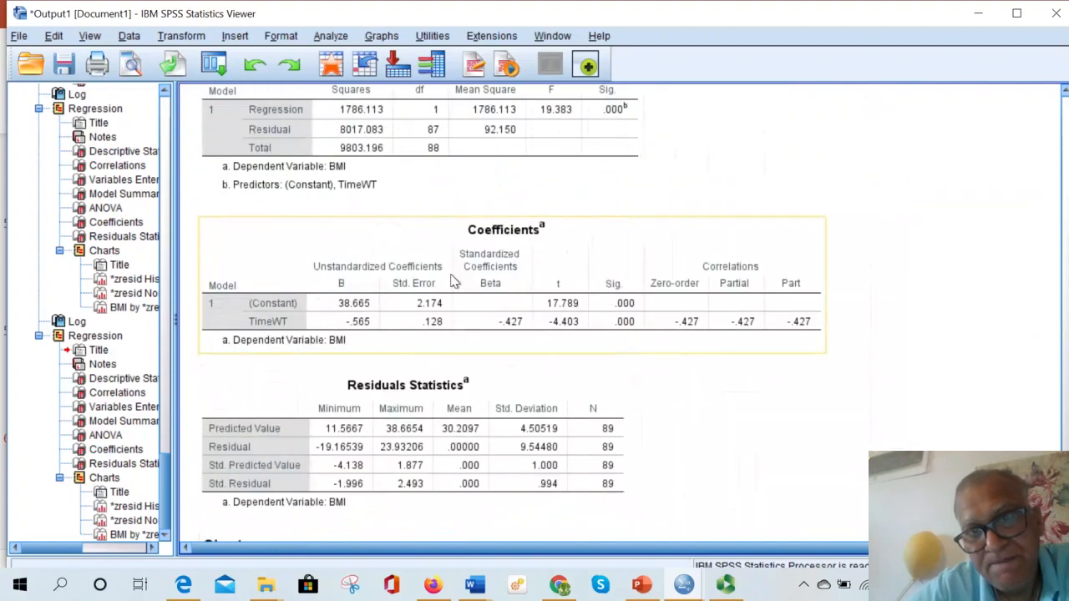
pyautogui.scroll(5, 451, 282)
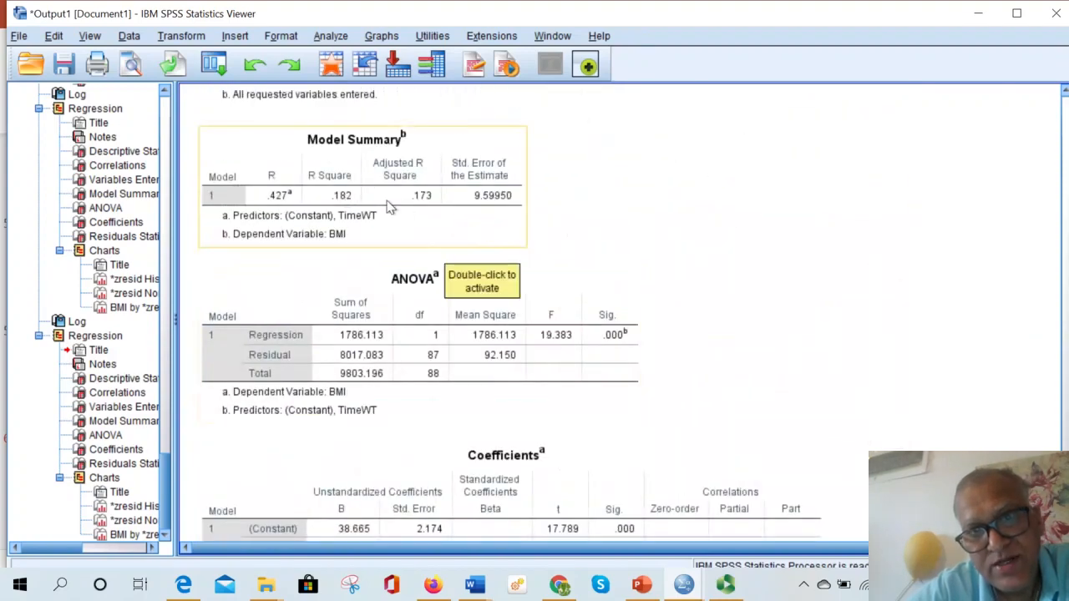
pyautogui.scroll(-20, 421, 219)
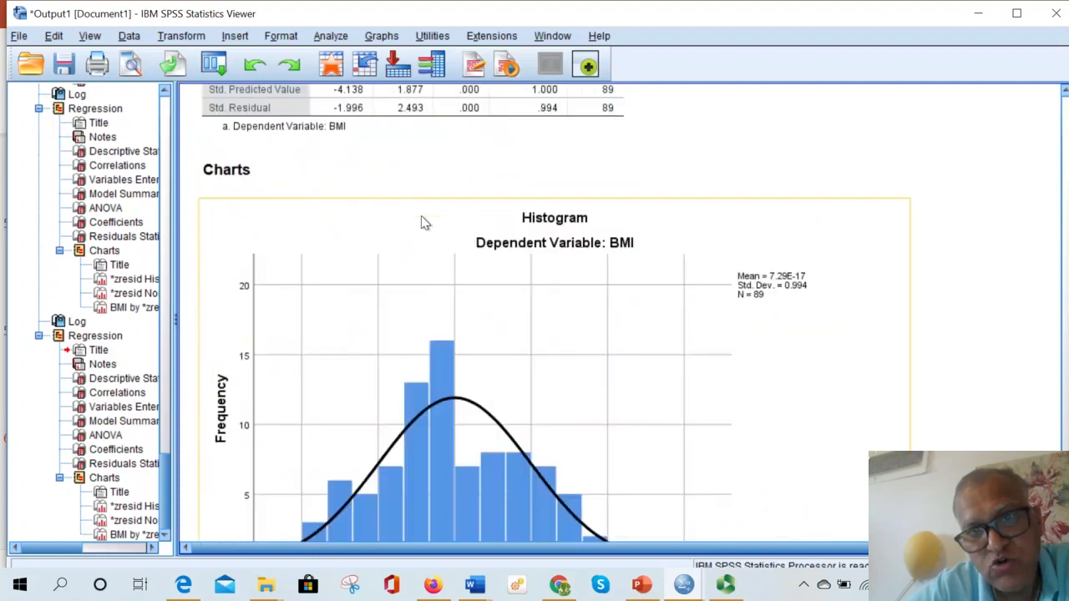
pyautogui.scroll(-13, 422, 222)
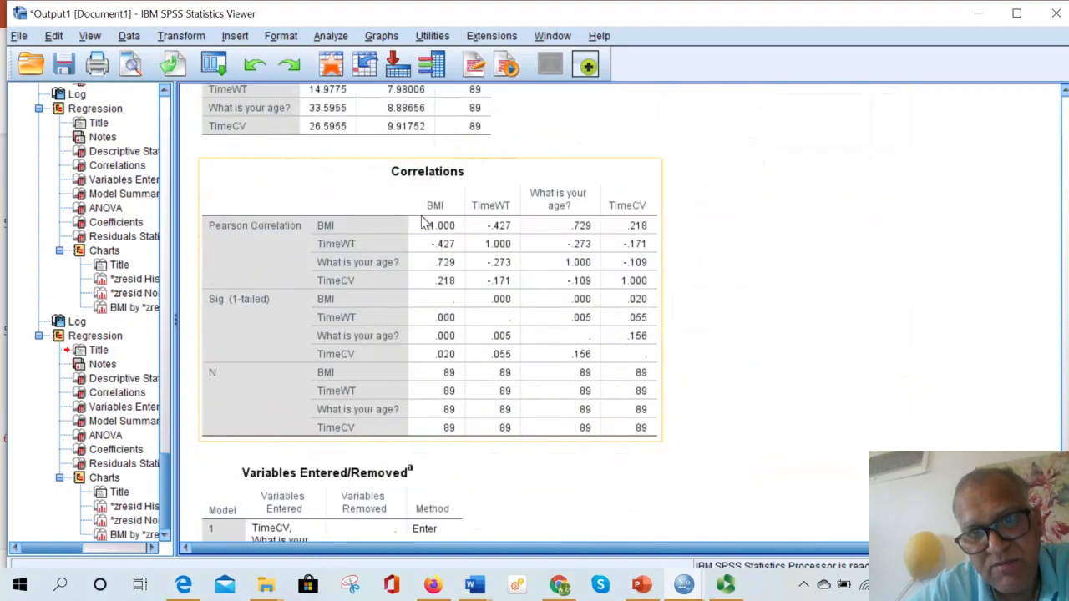
pyautogui.scroll(-10, 423, 224)
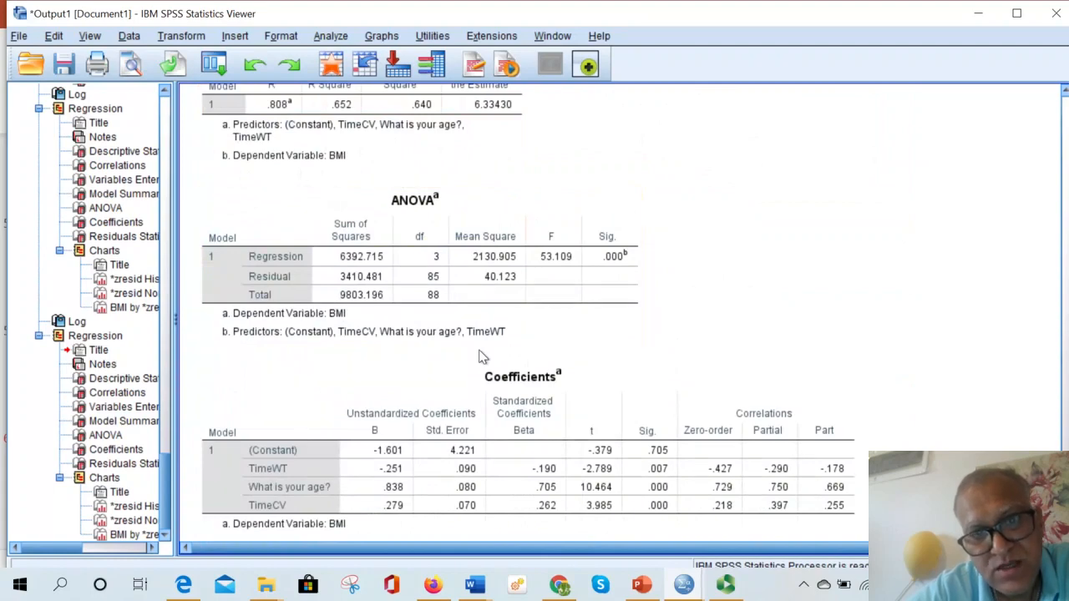
pyautogui.scroll(5, 480, 357)
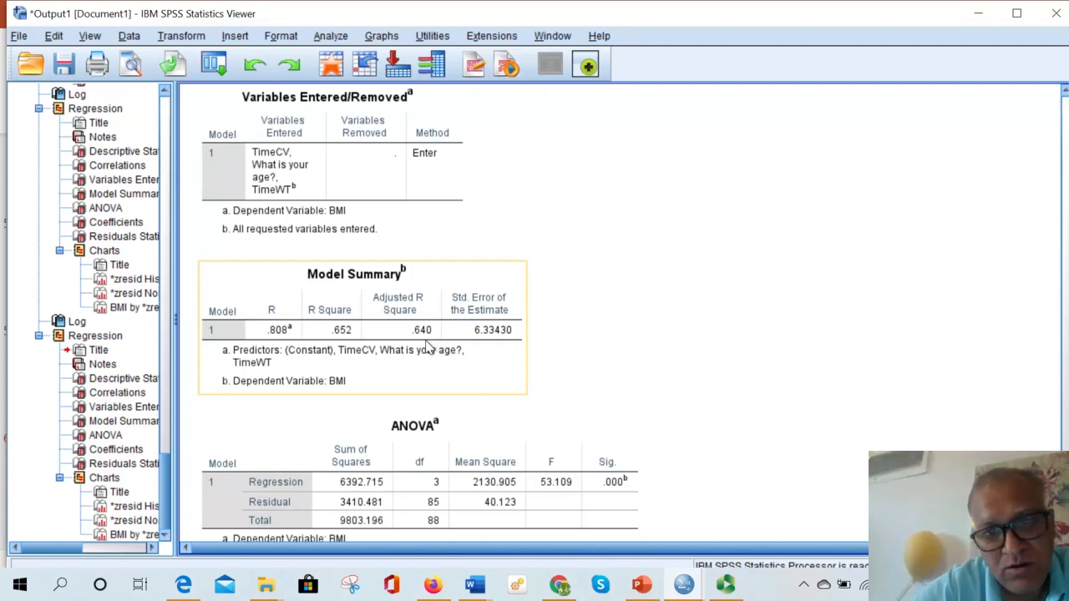
# - Examine the ANOVA and Coefficients tables of the multiple regression of BMI
pyautogui.click(598, 369)
pyautogui.press('Down')
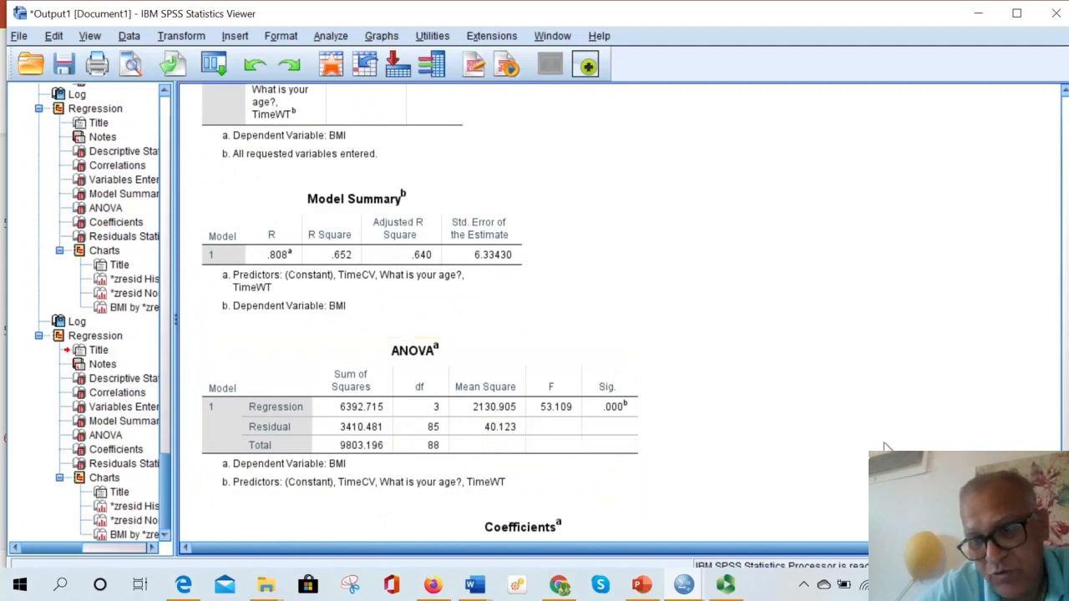
pyautogui.scroll(-3, 887, 448)
pyautogui.scroll(-4, 887, 448)
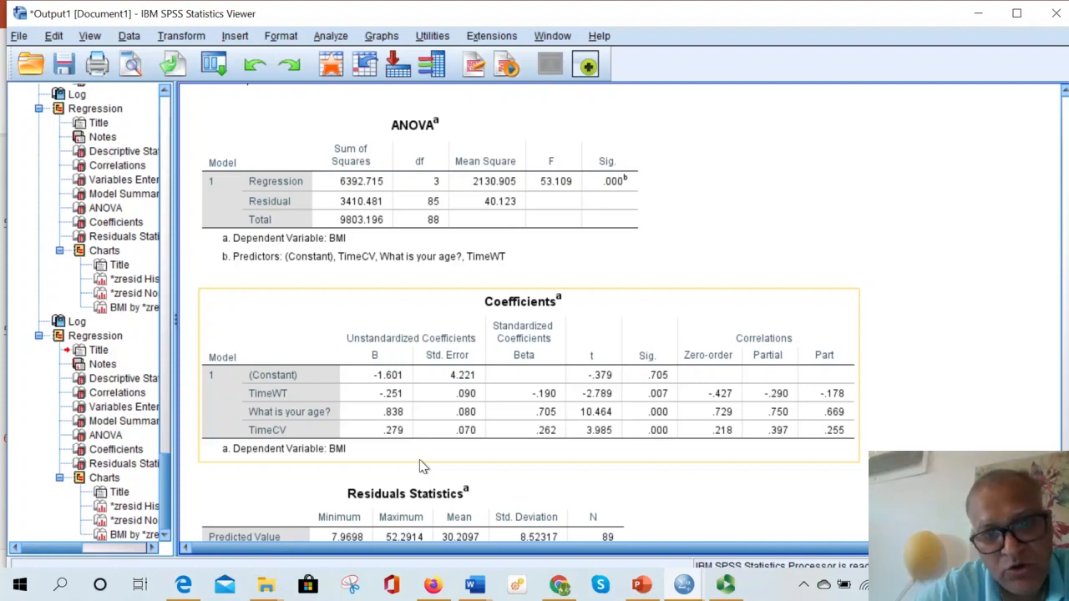
pyautogui.scroll(-2, 419, 459)
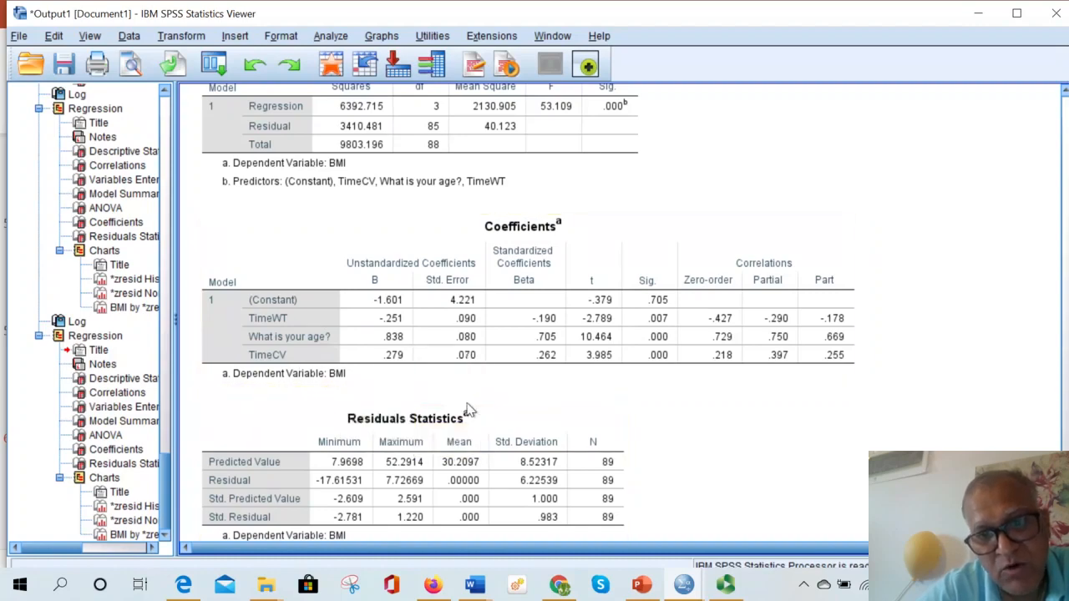
# - Review the multiple regression's Residuals Statistics, residual histogram, normal P-P plot and scatterplot of BMI against standardized residuals
pyautogui.scroll(-3, 470, 410)
pyautogui.scroll(-10, 470, 410)
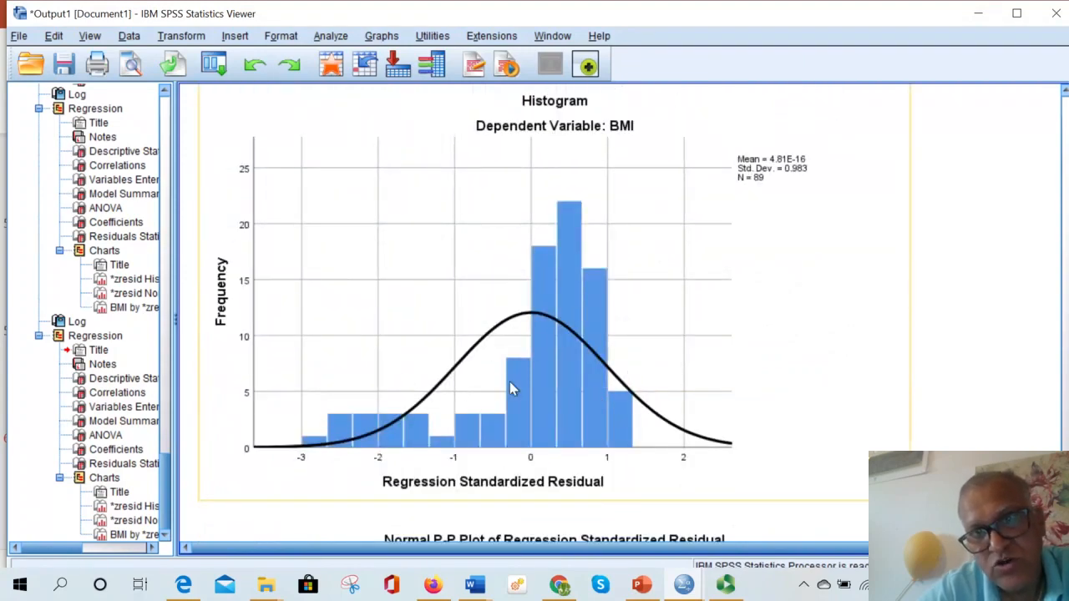
pyautogui.scroll(-5, 787, 346)
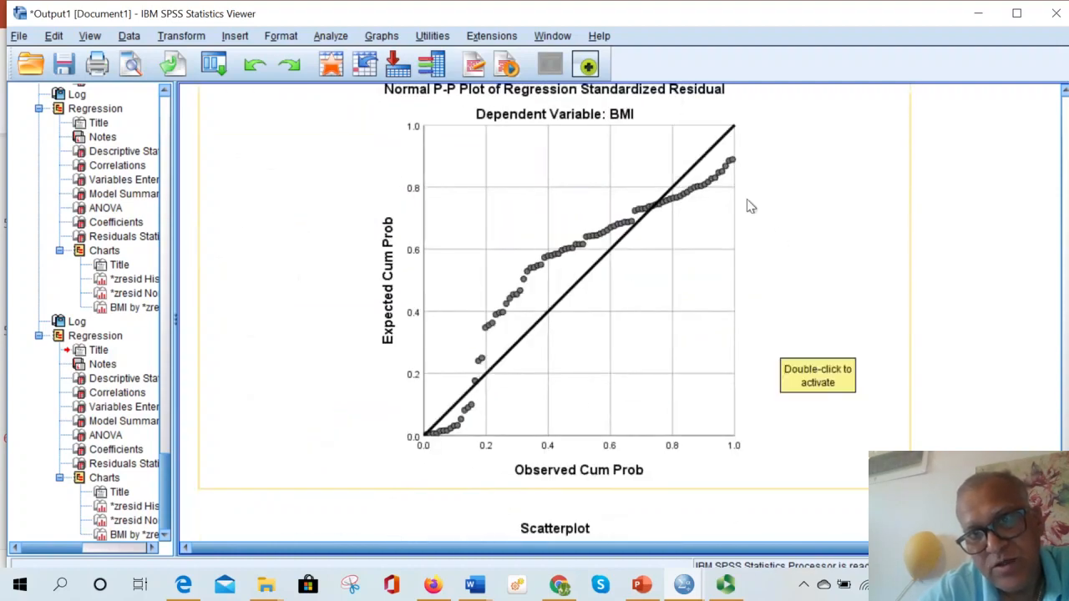
pyautogui.scroll(-5, 816, 322)
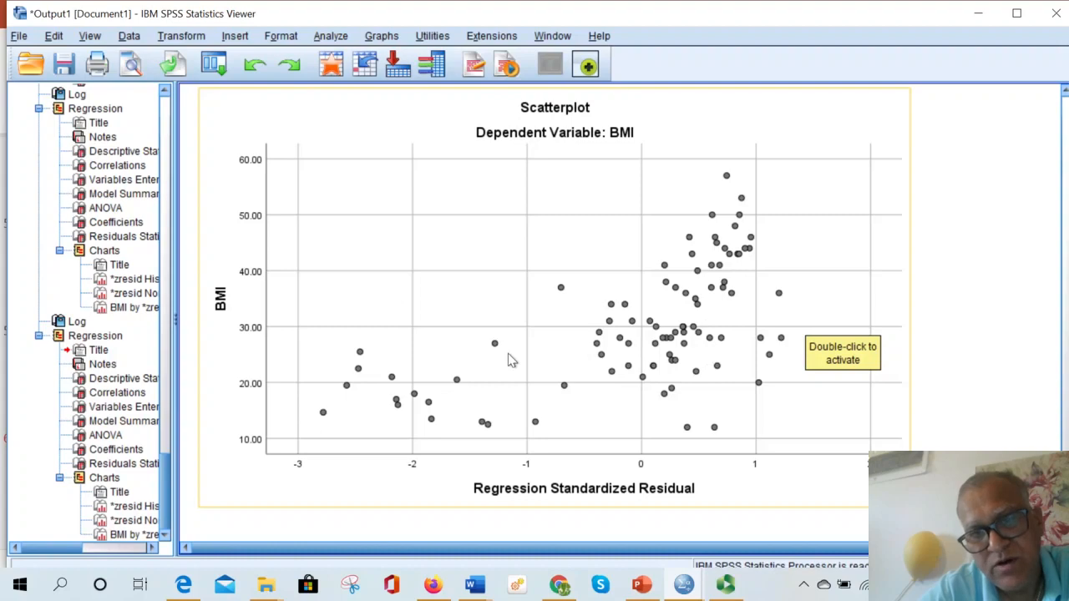
pyautogui.scroll(10, 507, 353)
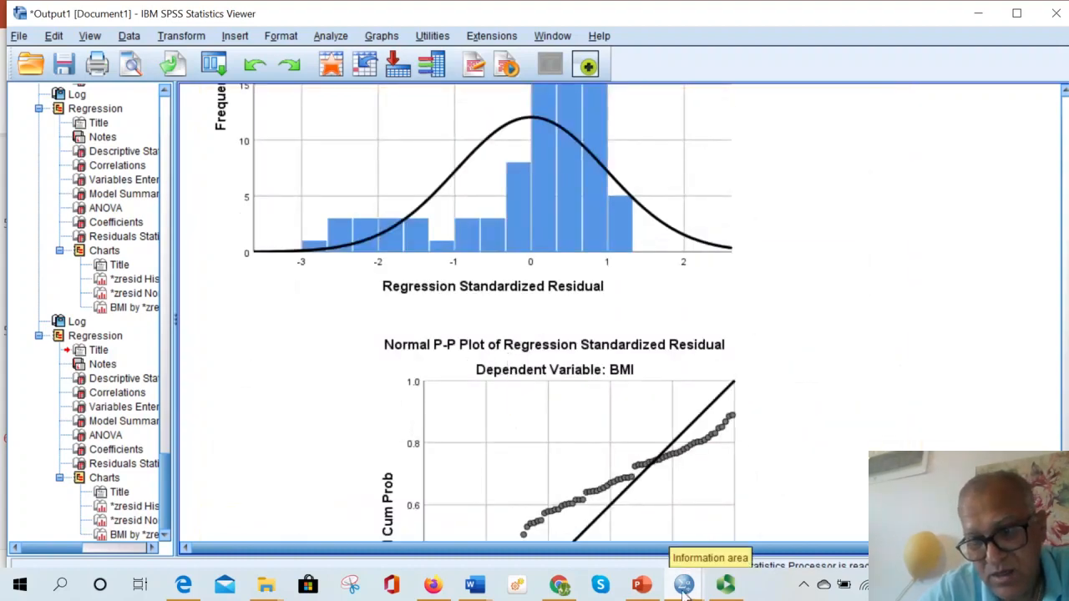
# - Switch to the Data Analysis workshop presentation in PowerPoint and go back to slide 36, Examples of Hypotheses
pyautogui.moveTo(683, 587)
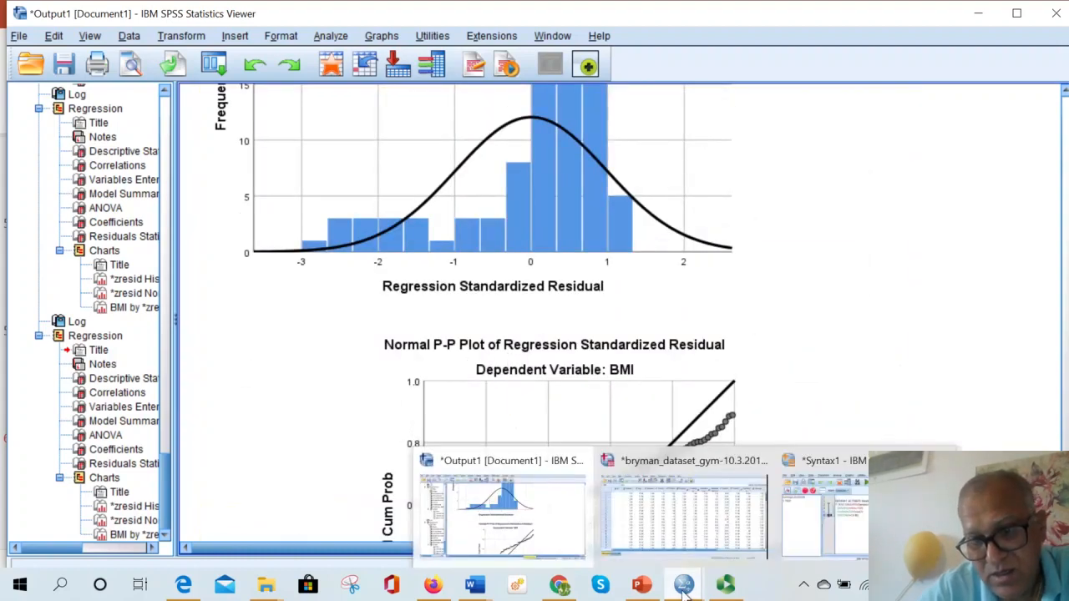
pyautogui.click(641, 584)
pyautogui.click(130, 352)
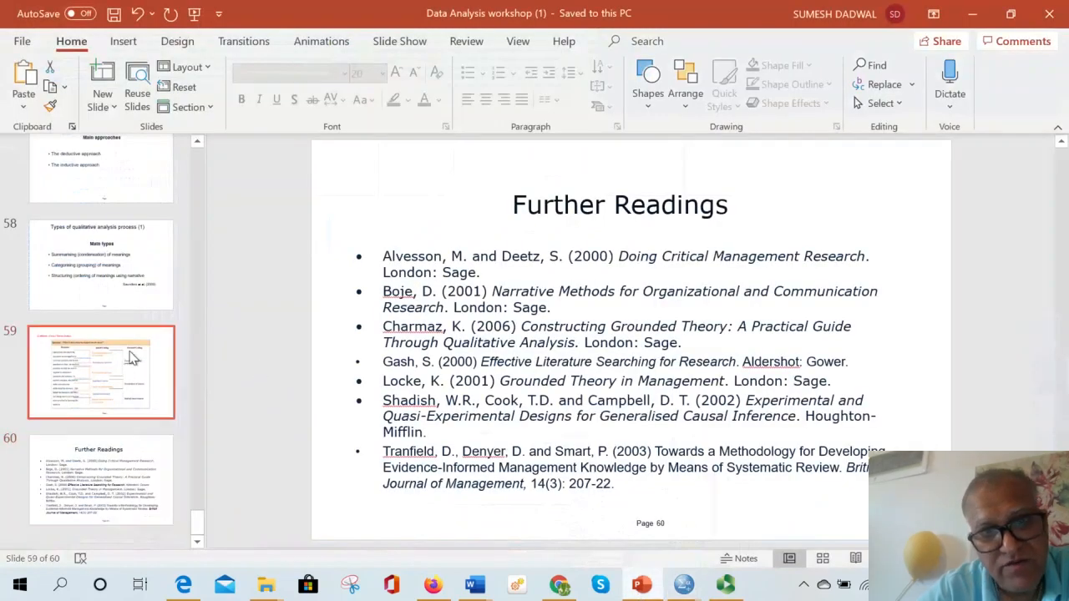
pyautogui.press('Up')
pyautogui.press('Up')
pyautogui.press('Up')
pyautogui.press('Up')
pyautogui.press('Up')
pyautogui.press('Up')
pyautogui.press('Up')
pyautogui.press('Up')
pyautogui.press('Up')
pyautogui.press('Up')
pyautogui.press('Up')
pyautogui.press('Up')
pyautogui.press('Up')
pyautogui.press('Up')
pyautogui.press('Up')
pyautogui.press('Up')
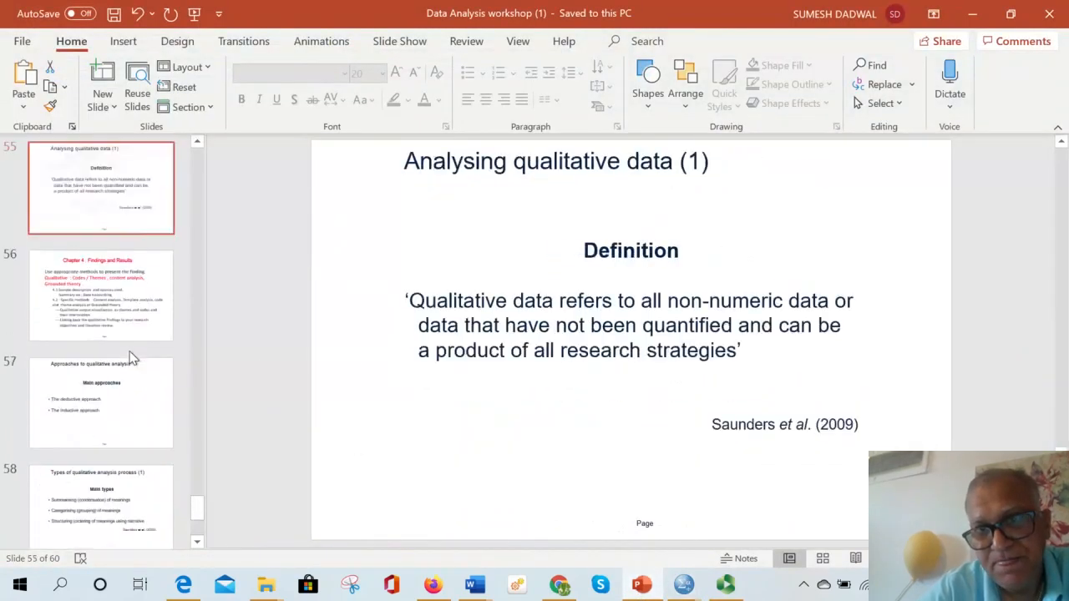
pyautogui.press('Up')
pyautogui.press('Up')
pyautogui.press('Up')
pyautogui.press('Up')
pyautogui.press('Up')
pyautogui.press('Up')
pyautogui.press('Up')
pyautogui.press('Up')
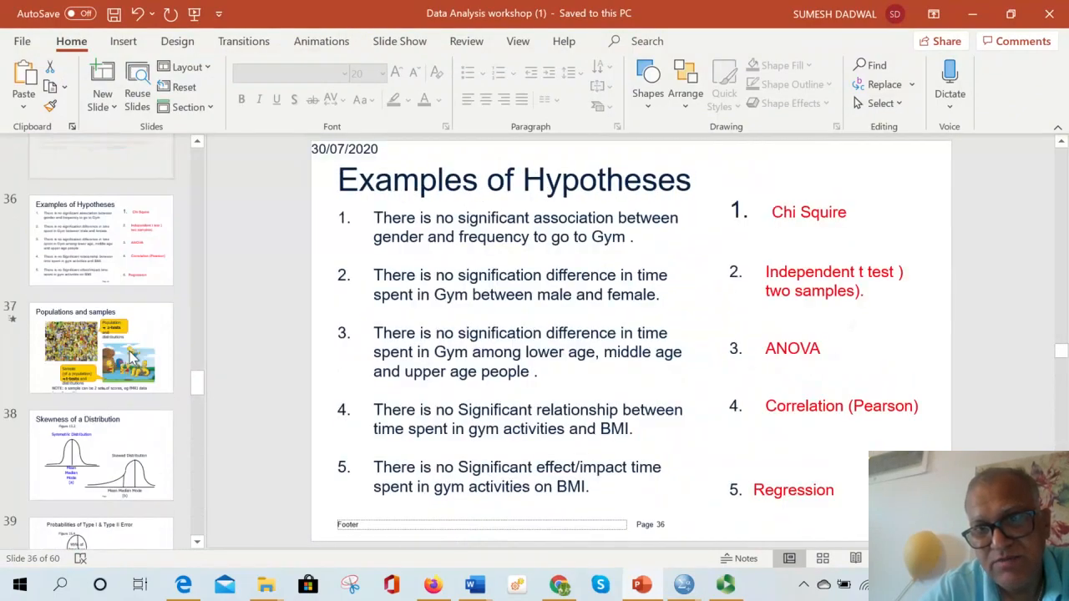
pyautogui.press('Down')
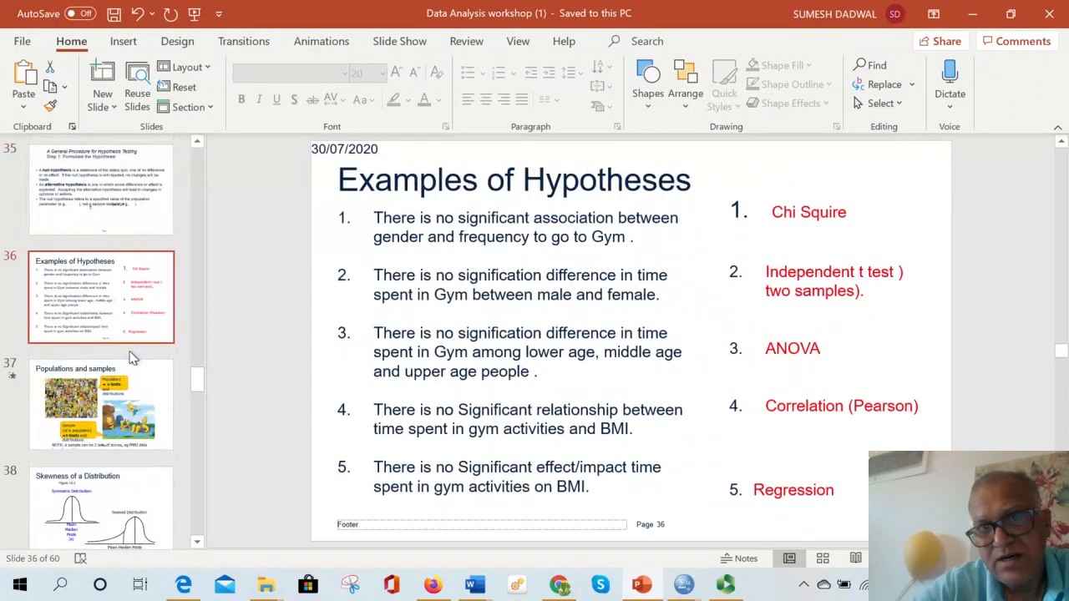